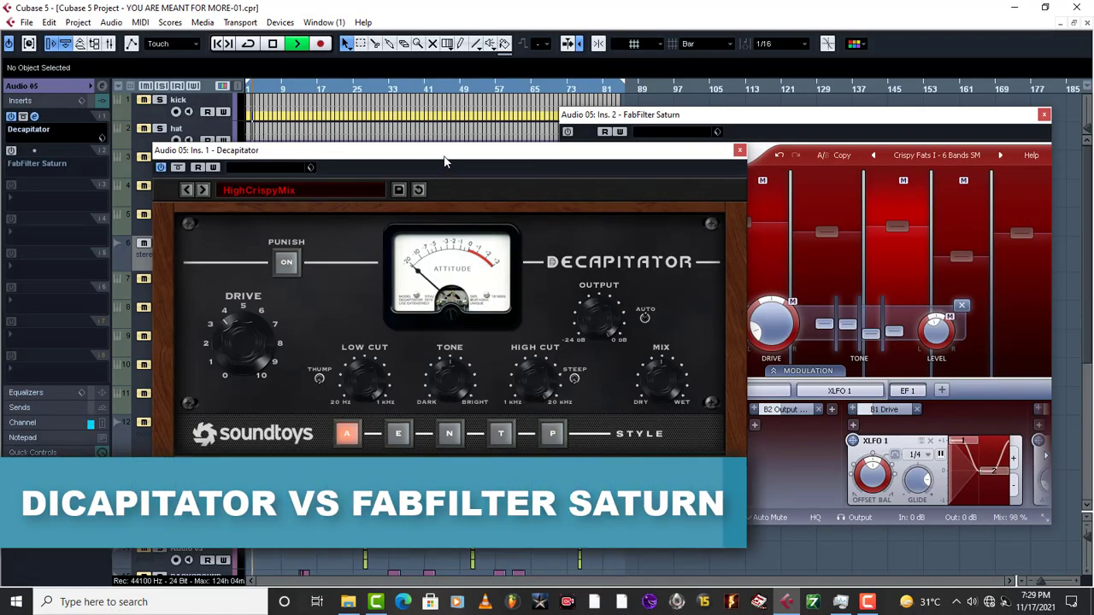
- Play short passages of the drum track through Decapitator's HighCrispyMix preset, with FabFilter Saturn bypassed
key(space)
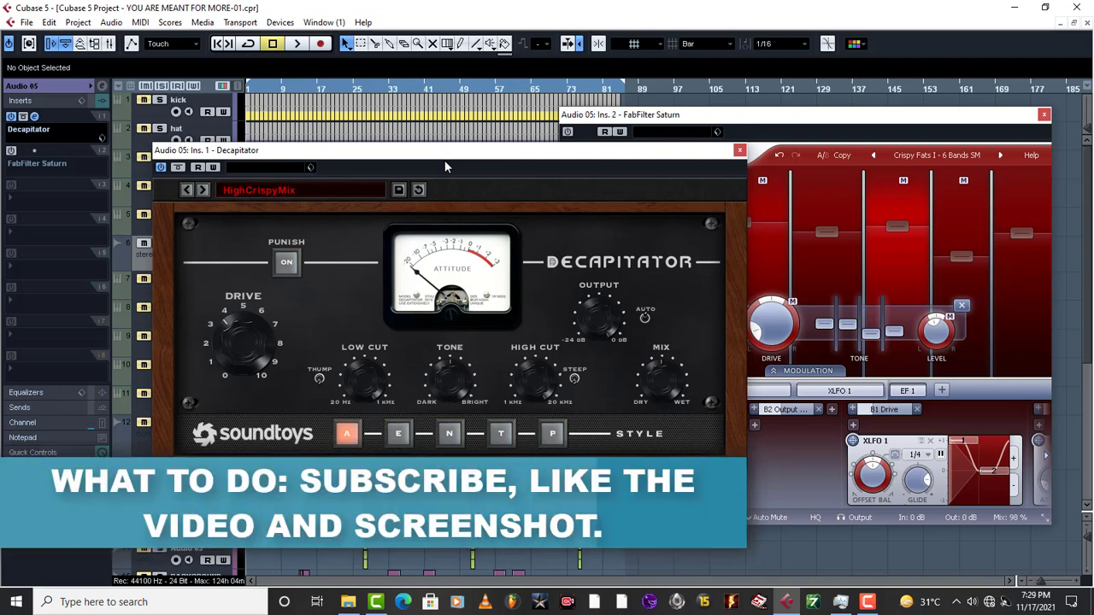
key(space)
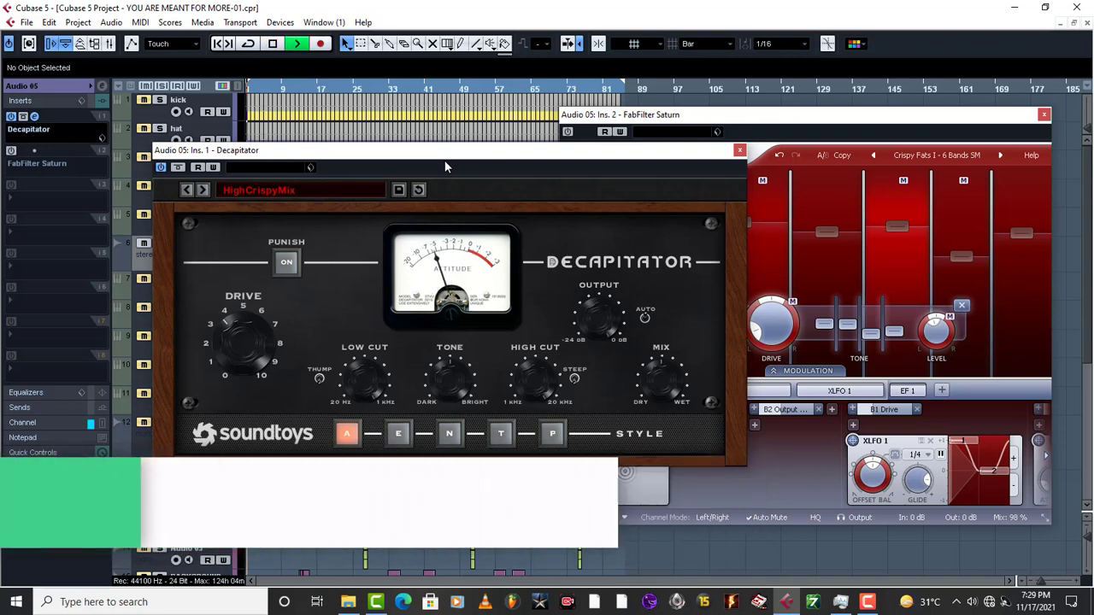
key(space)
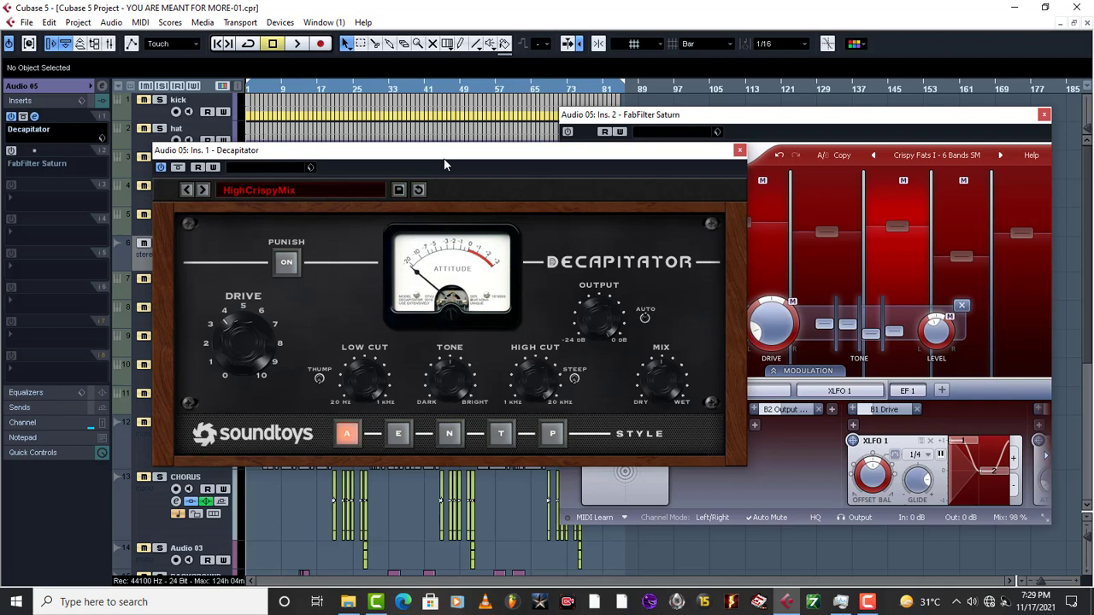
click(760, 127)
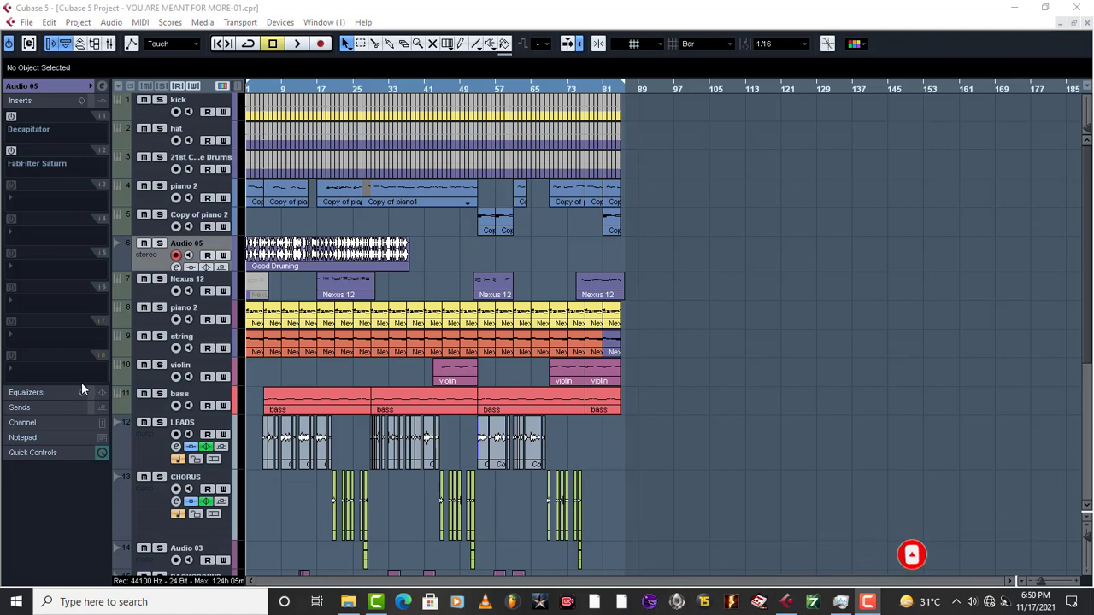
- Activate the Decapitator and FabFilter Saturn inserts on the Audio 05 track, view both plug-in editors and close them
mouse_move(14, 120)
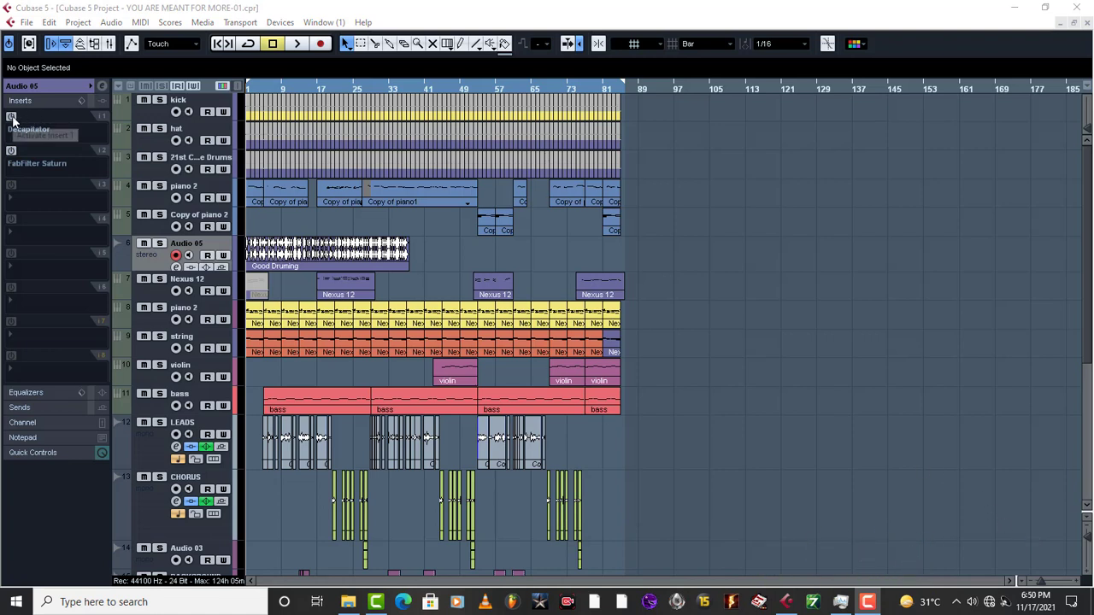
click(11, 151)
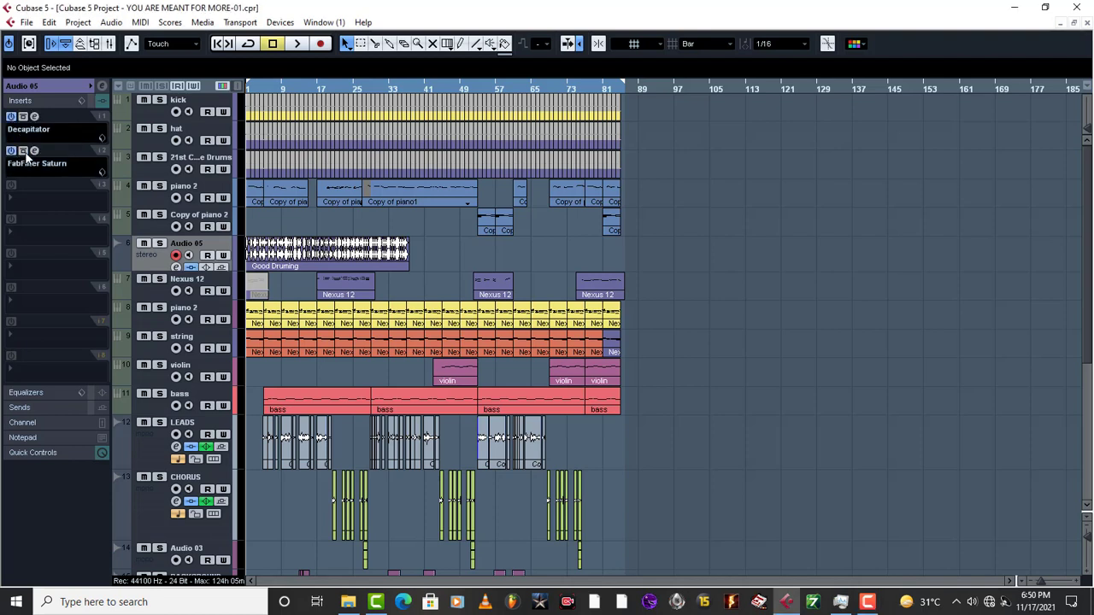
click(35, 118)
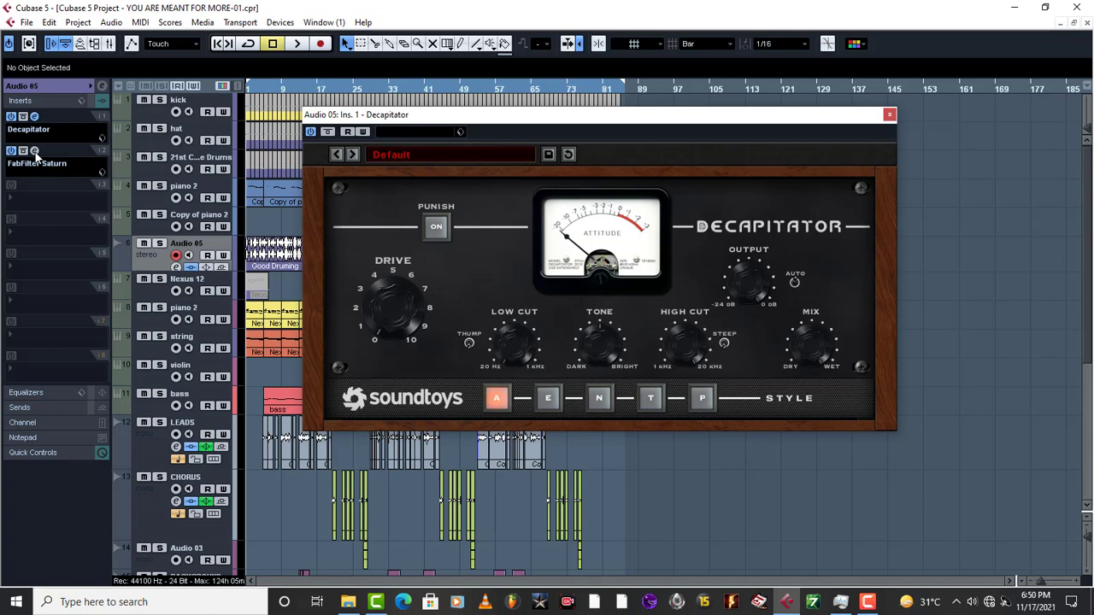
click(34, 151)
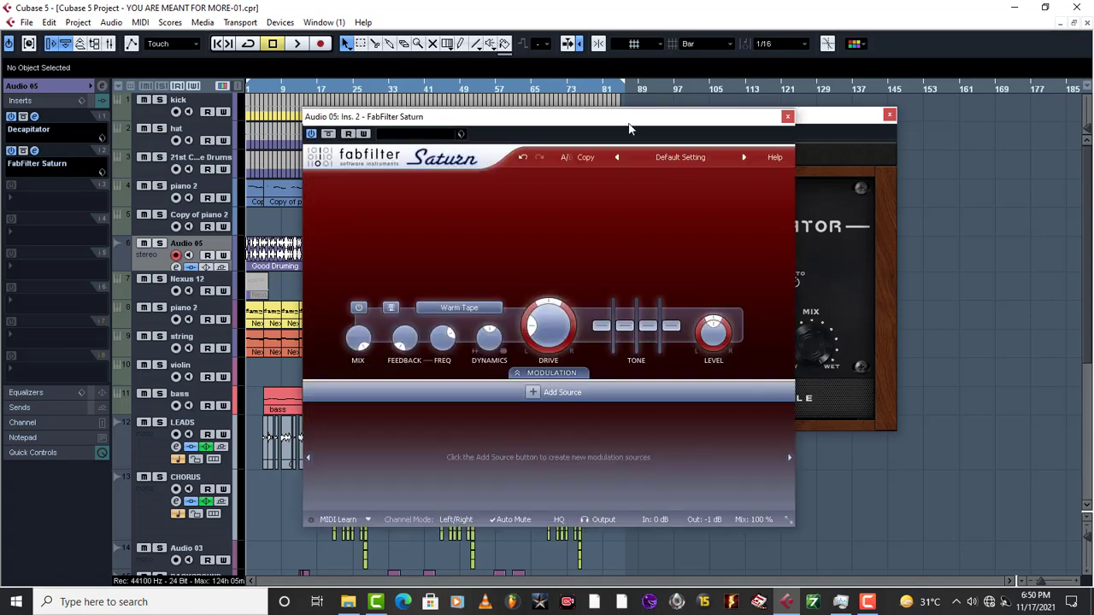
click(787, 116)
click(889, 115)
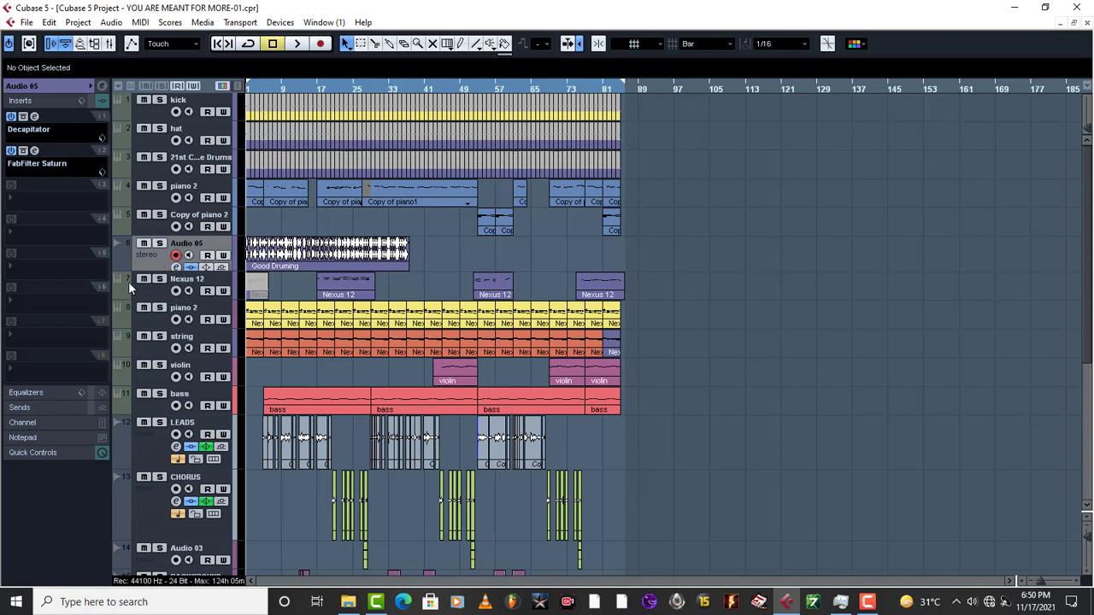
- Check the insert effects on the piano 2 and LEADS tracks and return to the Audio 05 track
click(157, 328)
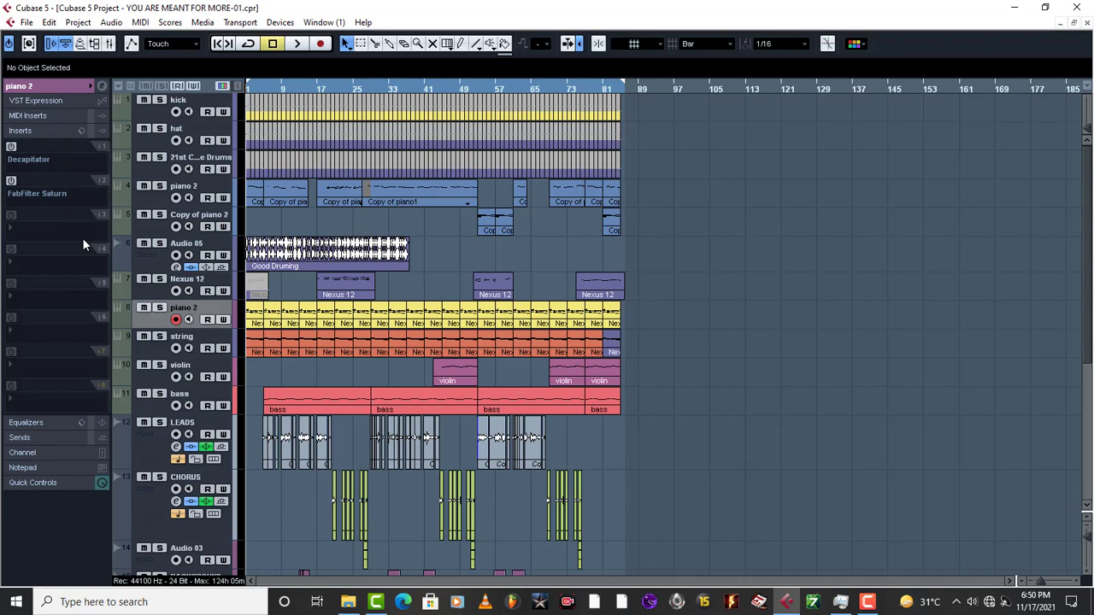
scroll(221, 349, down, 3)
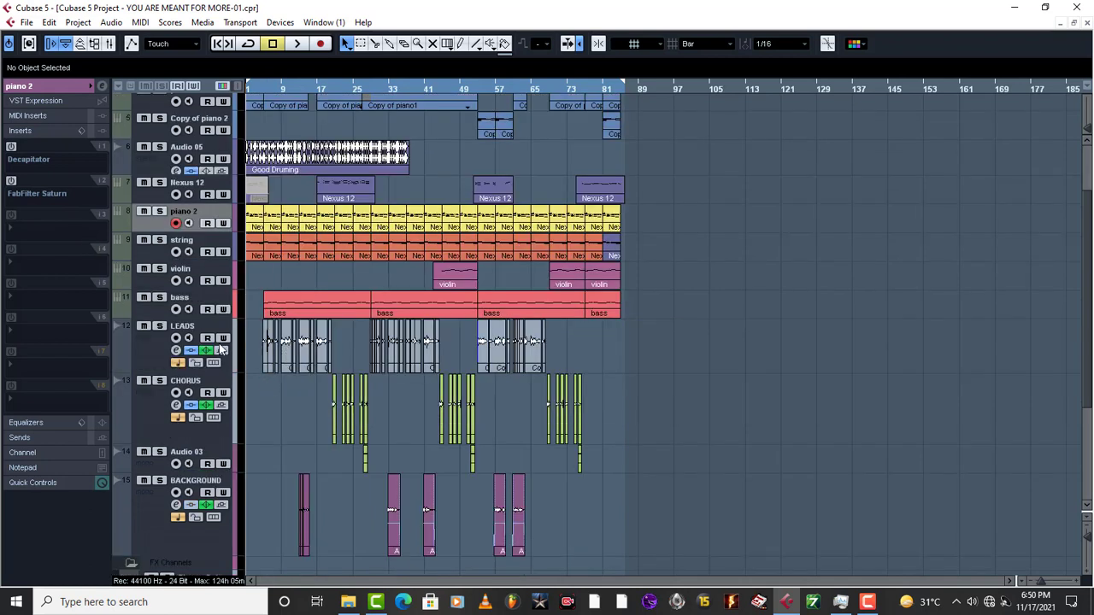
click(158, 350)
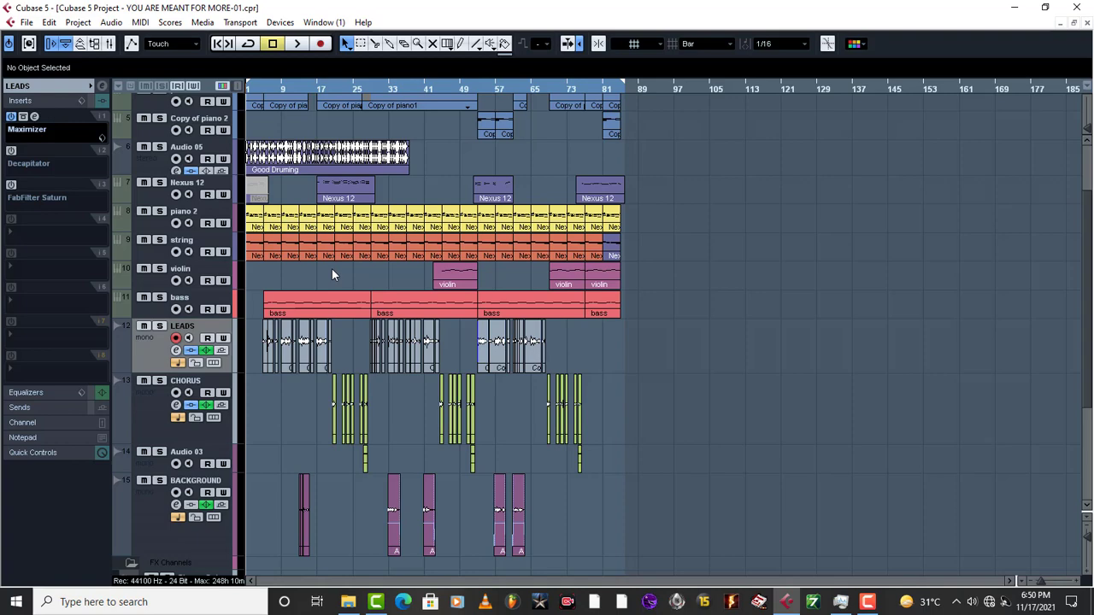
scroll(335, 263, up, 3)
click(209, 248)
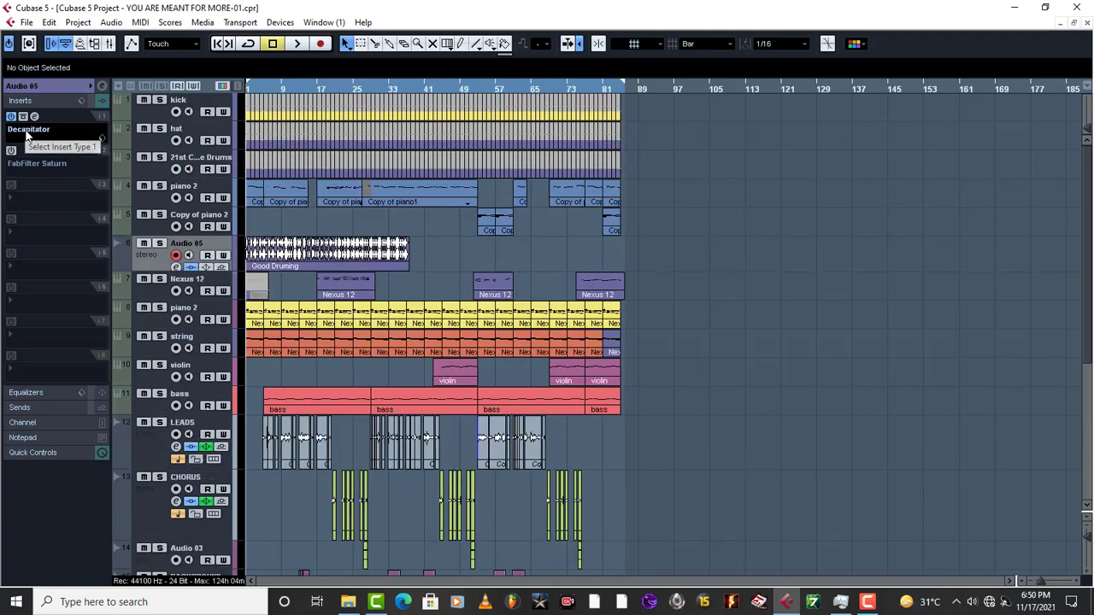
- Open the Decapitator editor on Audio 05, and activate and open the FabFilter Saturn insert
click(35, 117)
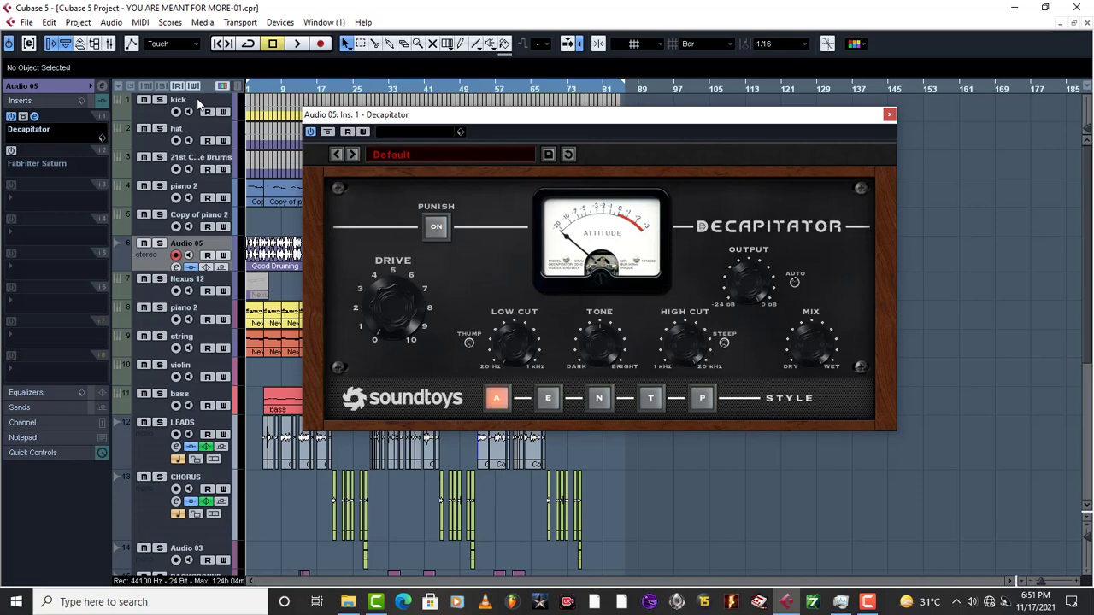
click(439, 153)
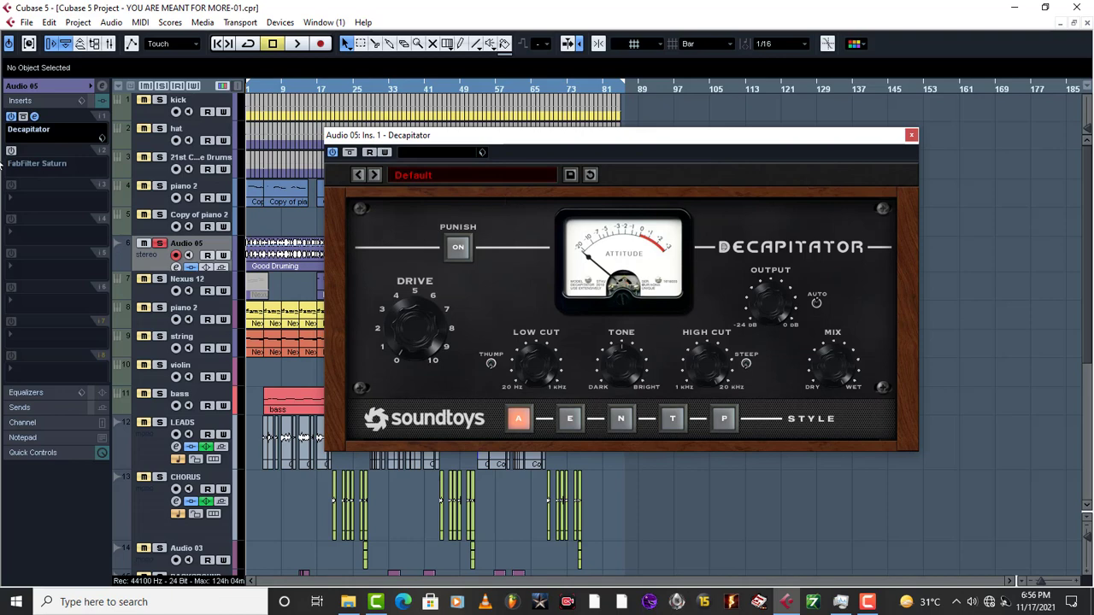
click(12, 151)
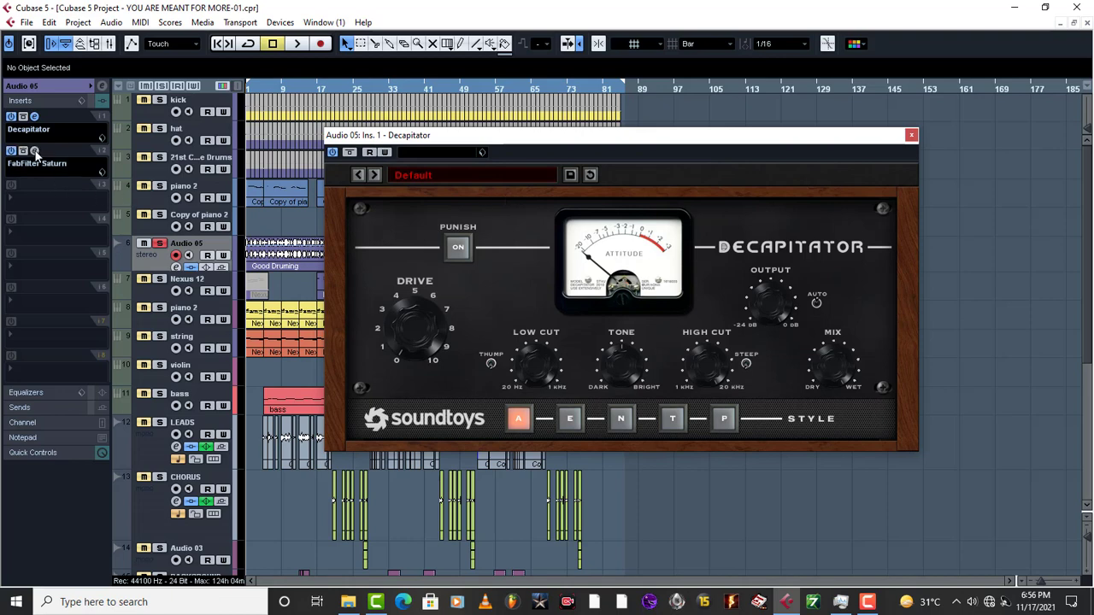
click(35, 151)
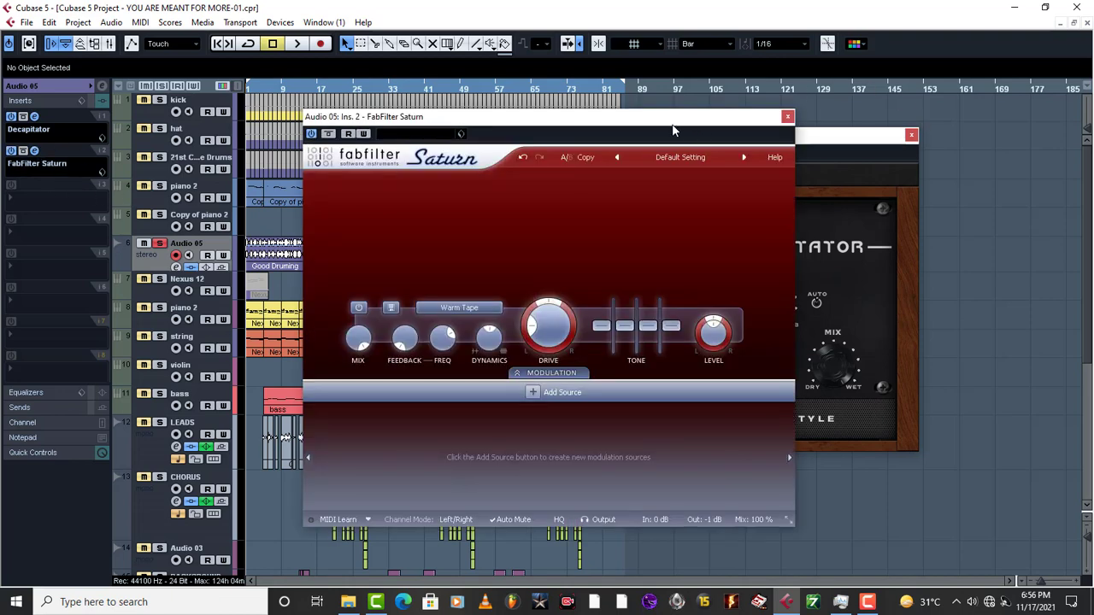
- Arrange the Decapitator and FabFilter Saturn windows side by side, with Decapitator in front
drag(673, 122, 927, 120)
drag(515, 146, 241, 153)
drag(650, 116, 696, 122)
click(476, 149)
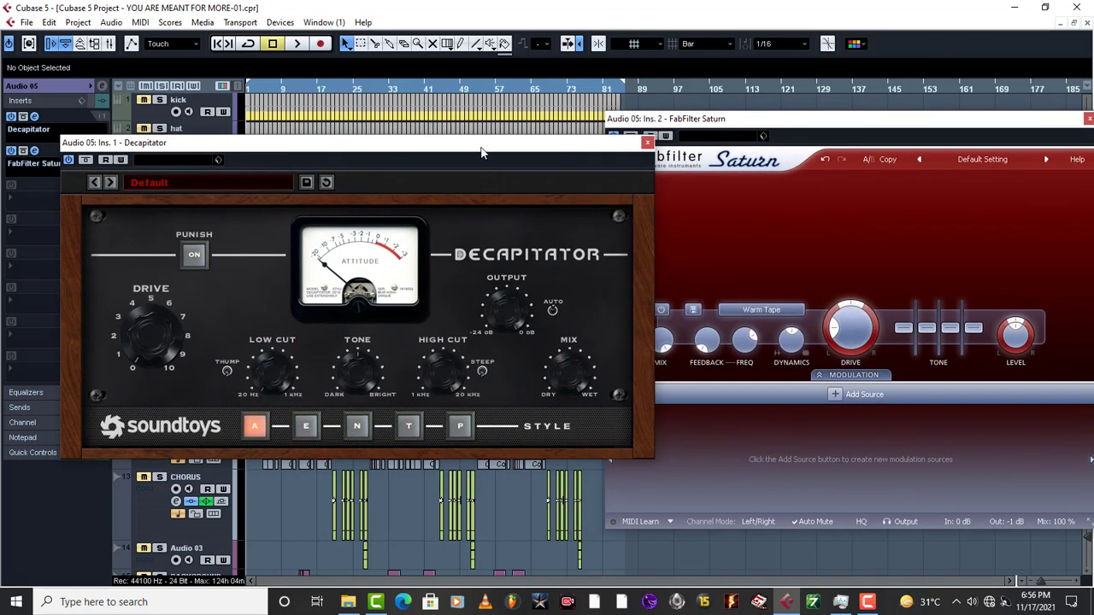
drag(476, 152, 516, 152)
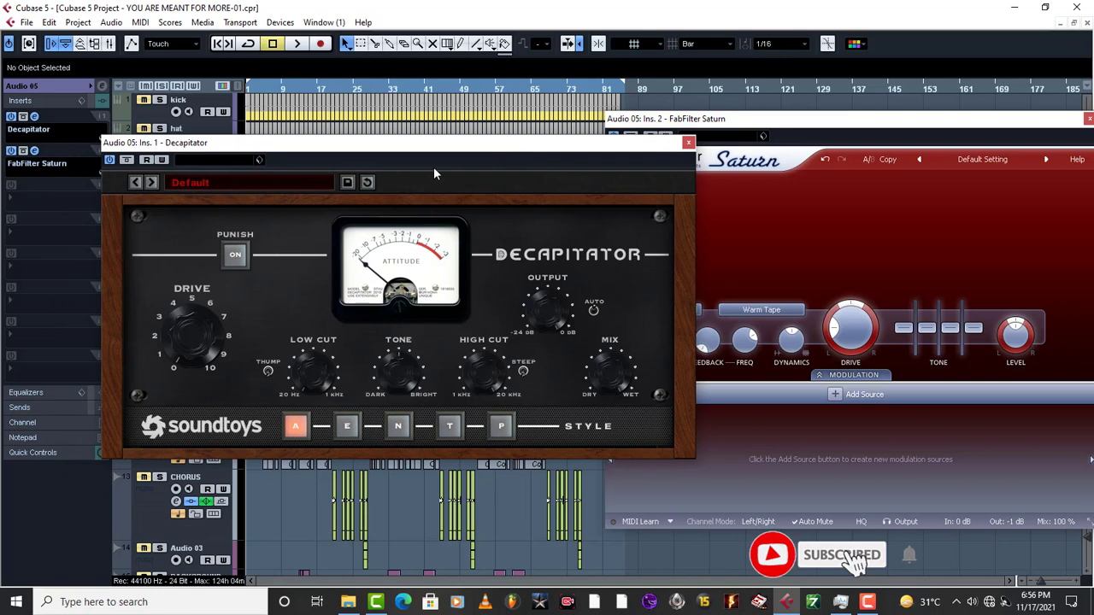
- Bypass FabFilter Saturn and load the 70s Record preset from Decapitator's 02 Drums category
click(202, 184)
mouse_move(205, 190)
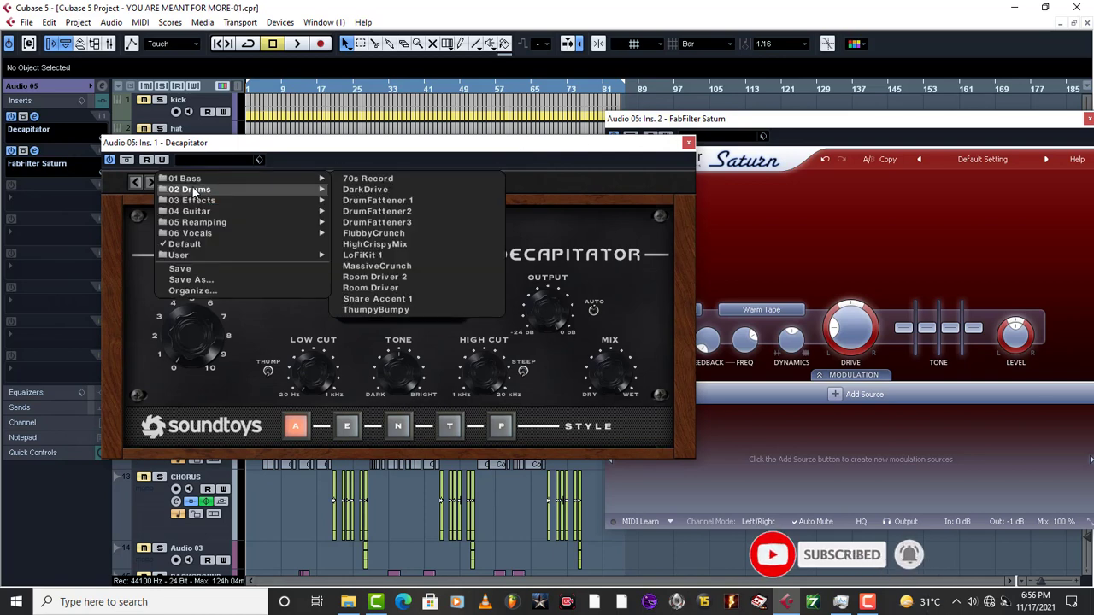
click(865, 128)
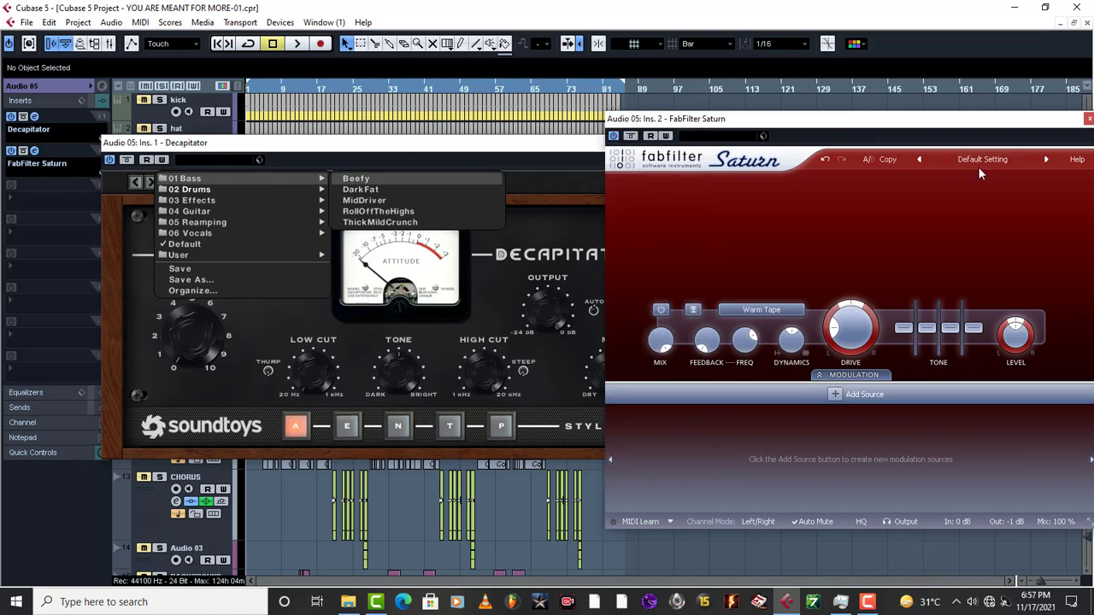
click(447, 146)
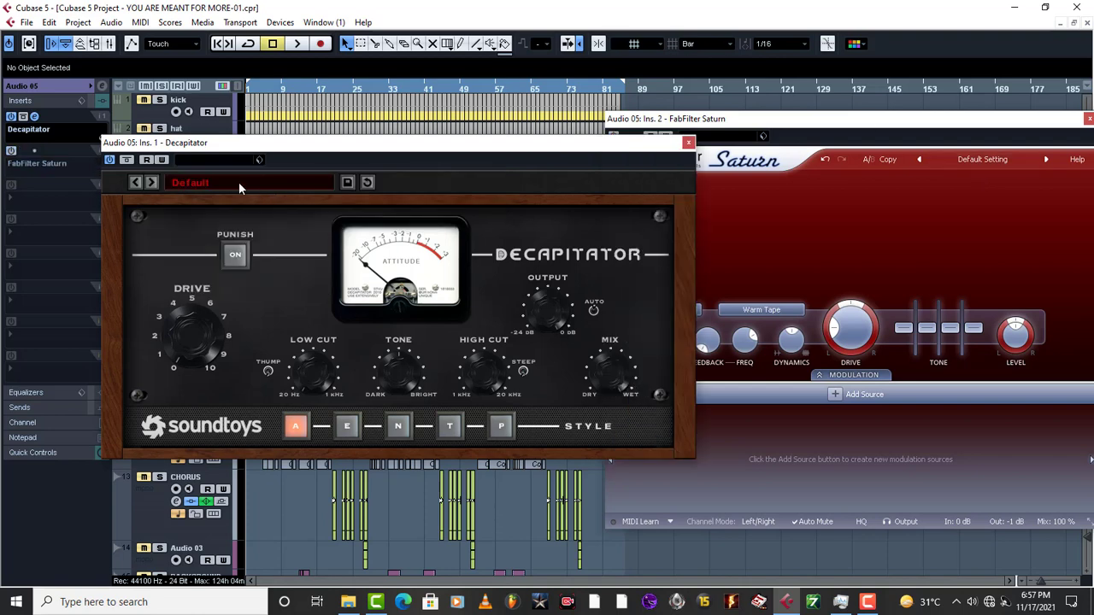
click(239, 182)
mouse_move(202, 191)
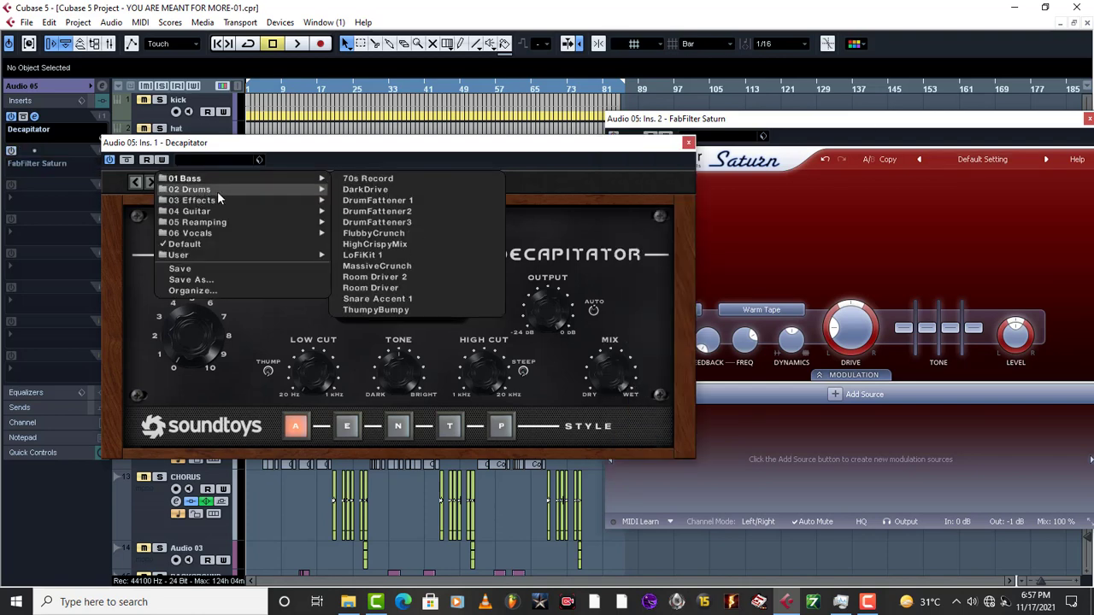
click(390, 185)
- Load the 4x4 Hat Designer O preset from FabFilter Saturn's Drums category
click(957, 128)
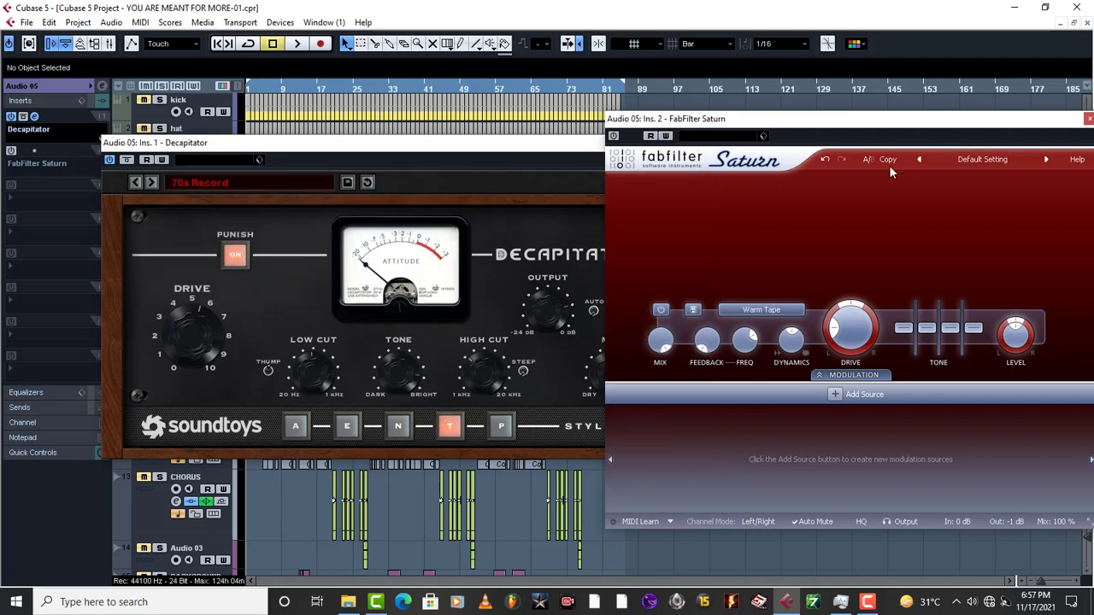
click(984, 159)
mouse_move(971, 211)
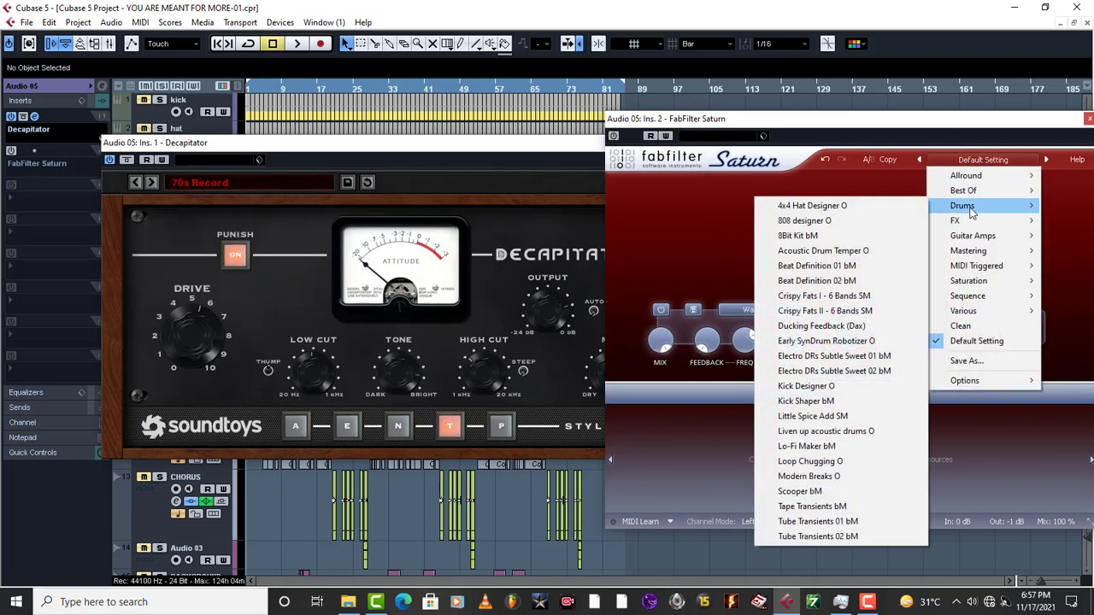
click(807, 209)
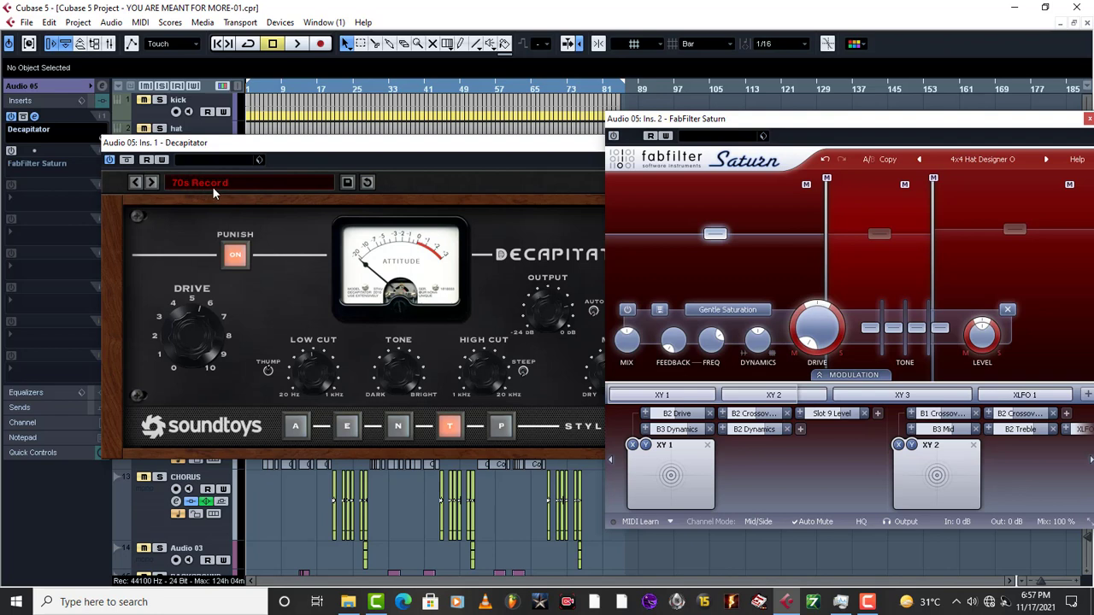
- Play the Audio 05 drums through Decapitator's 70s Record preset, and stop playback
key(space)
click(379, 158)
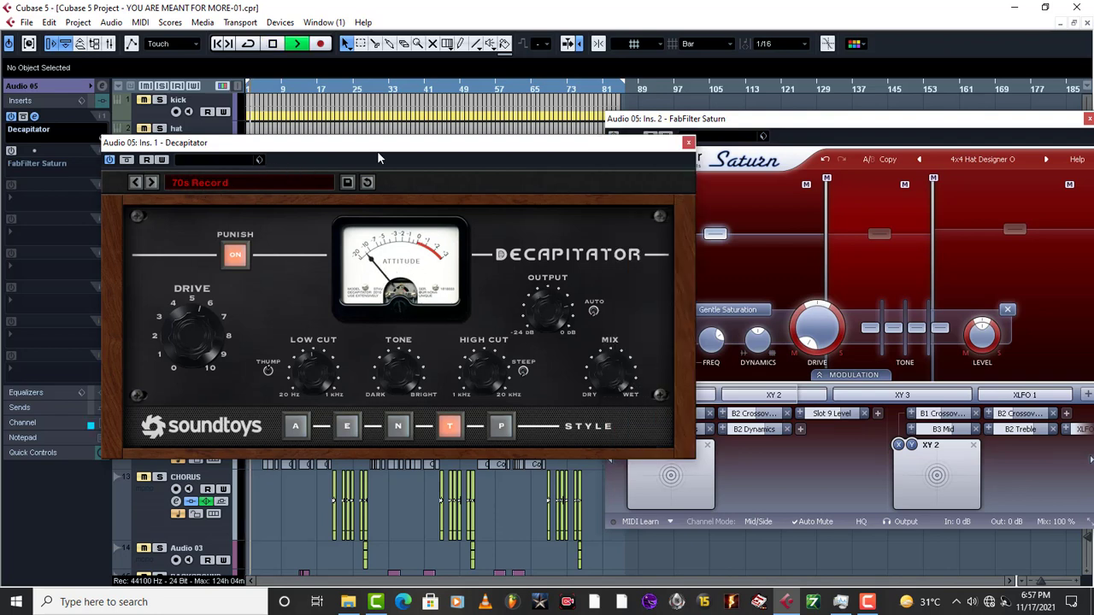
key(space)
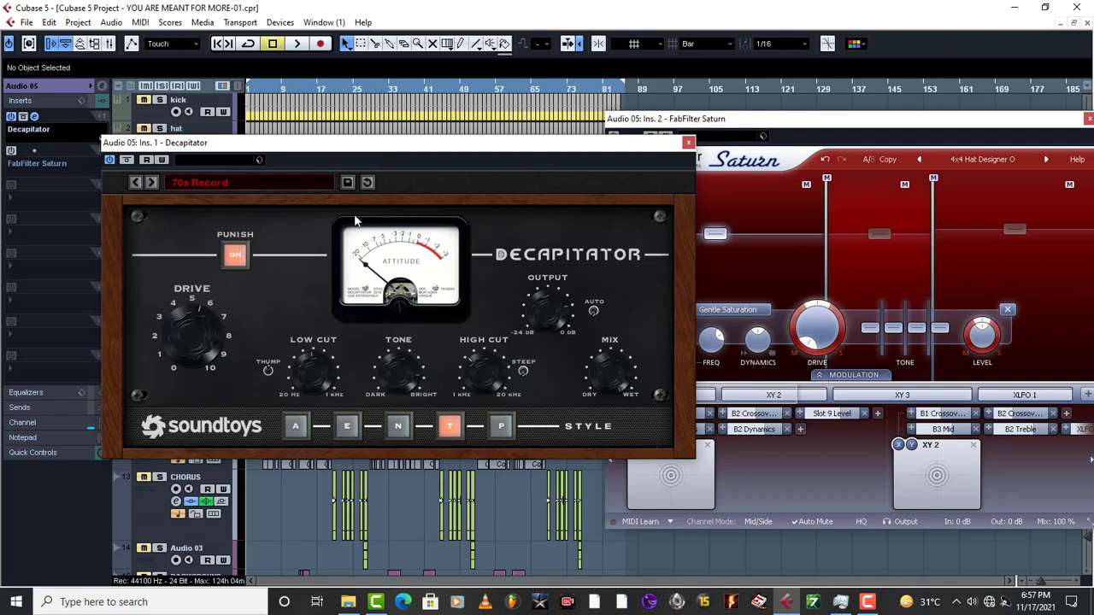
- Turn off Punish in Decapitator and play the drums again while trying the Drive knob
click(233, 258)
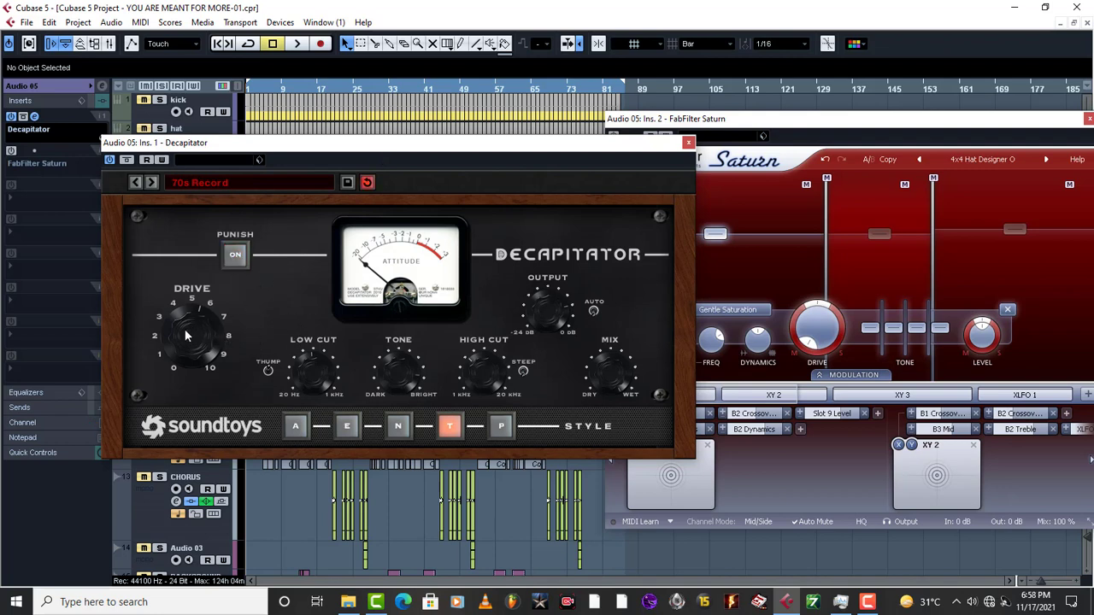
key(space)
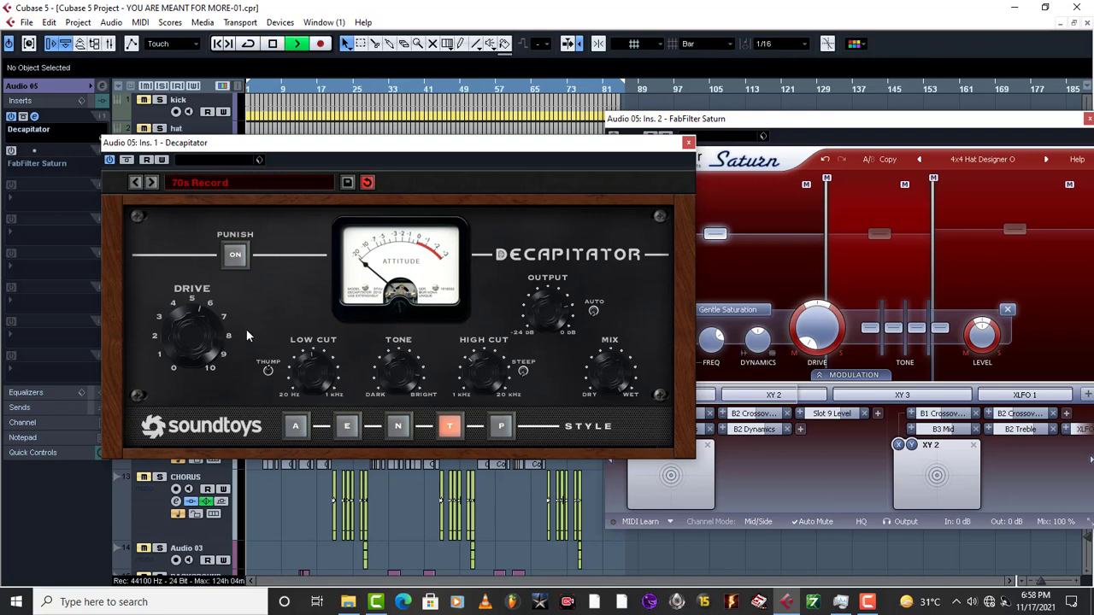
drag(206, 332, 187, 361)
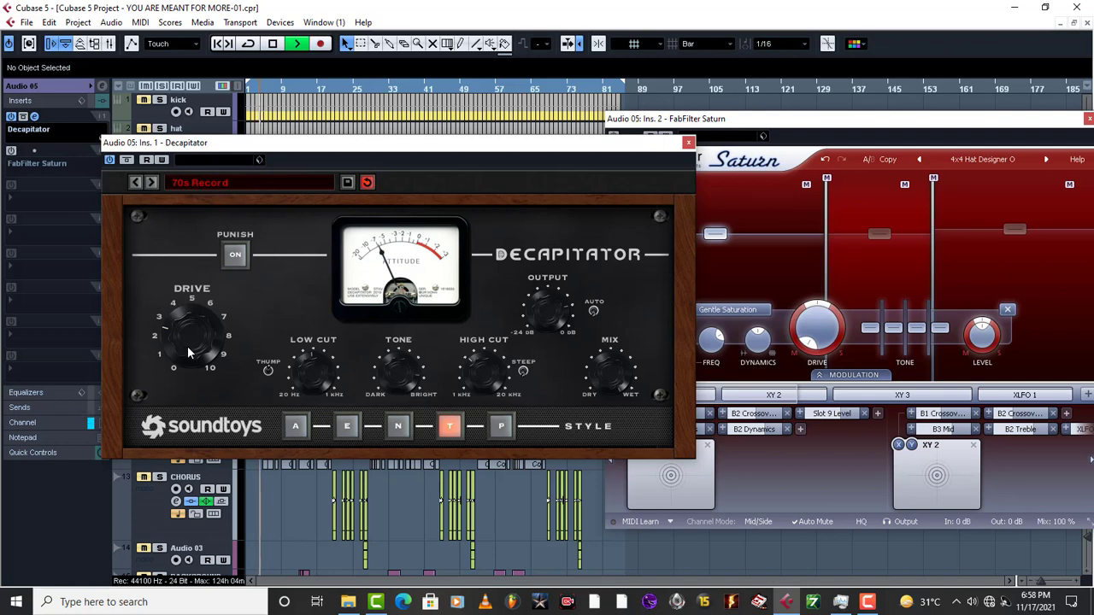
key(space)
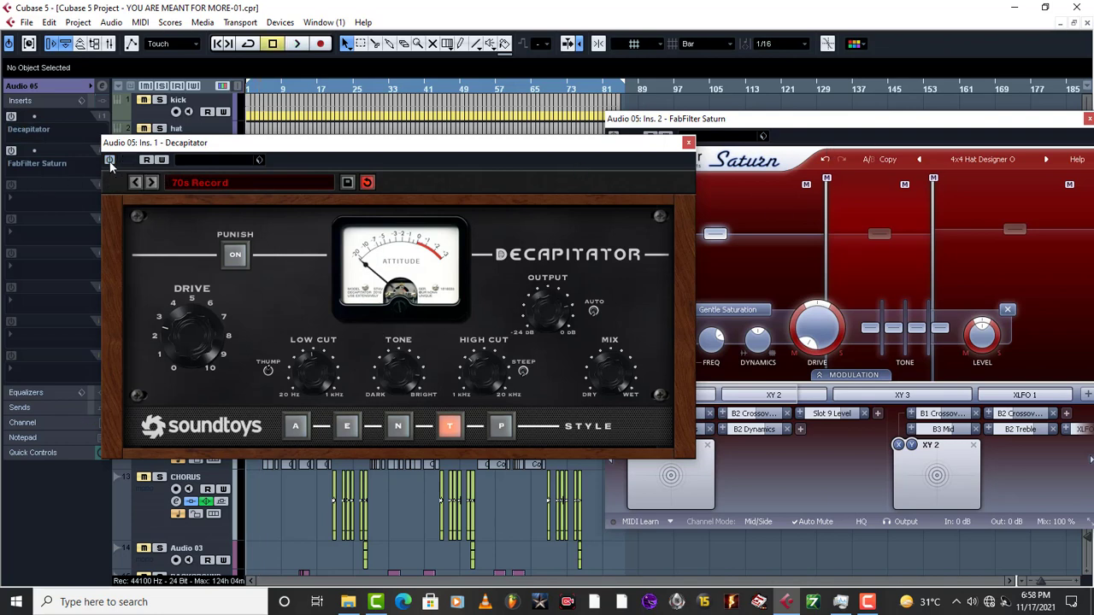
- Switch from Decapitator to FabFilter Saturn as the active insert and play the drums through its 4x4 Hat Designer O preset
click(864, 135)
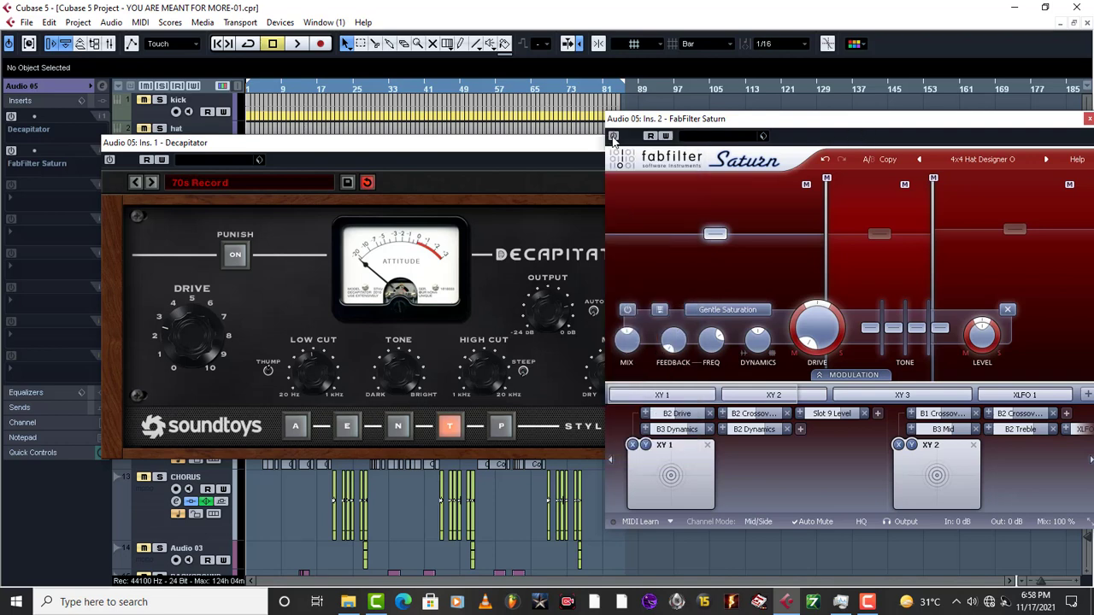
key(space)
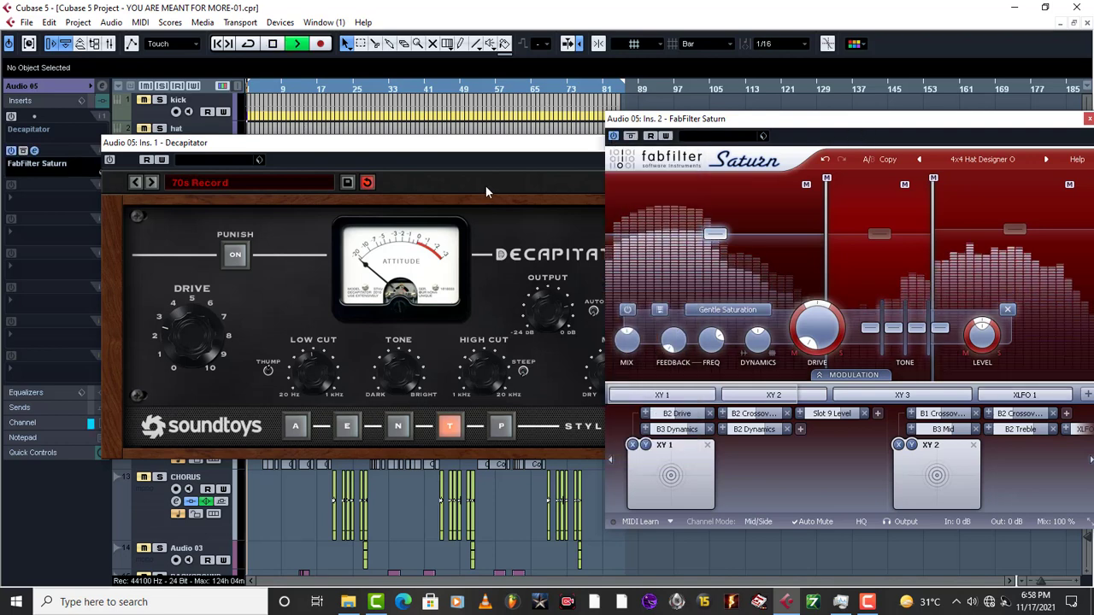
drag(959, 122, 929, 119)
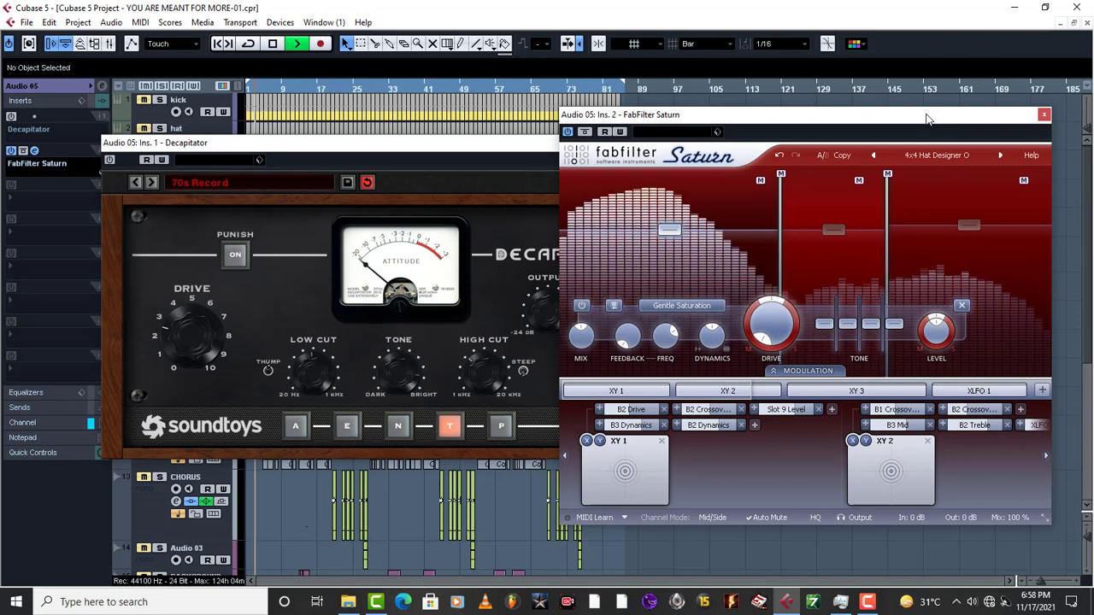
- Stop playback, then advance Decapitator to the DarkDrive preset and FabFilter Saturn to 808 designer O
key(space)
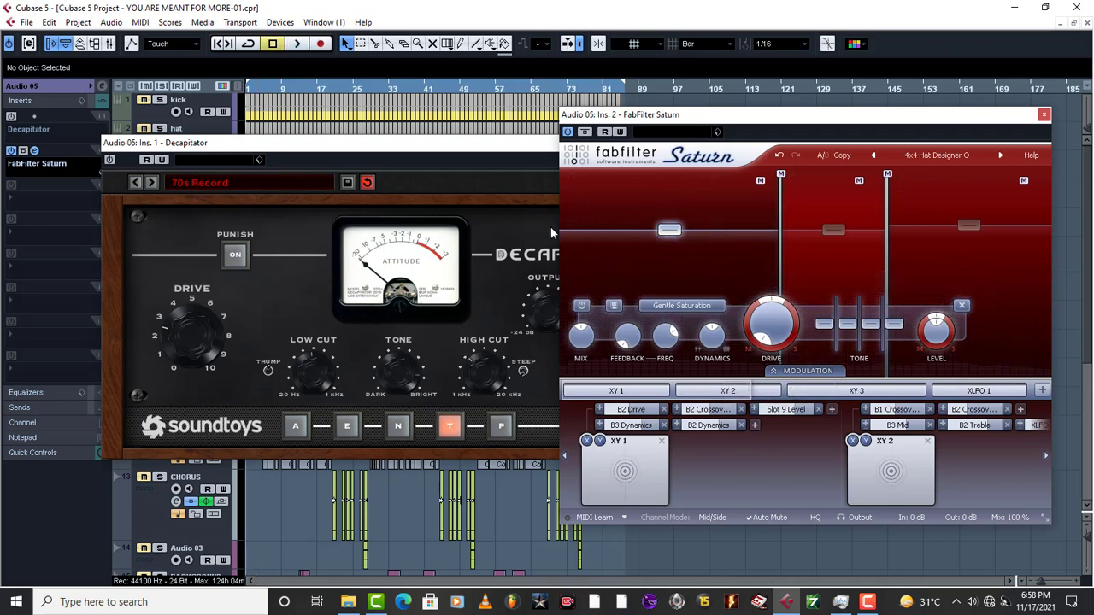
click(421, 155)
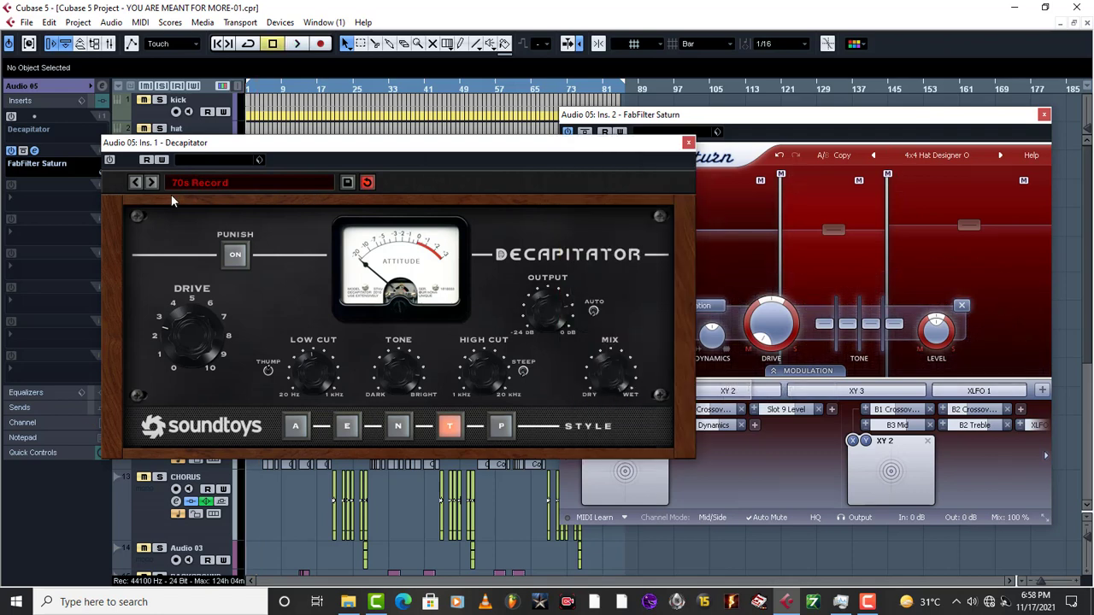
click(151, 182)
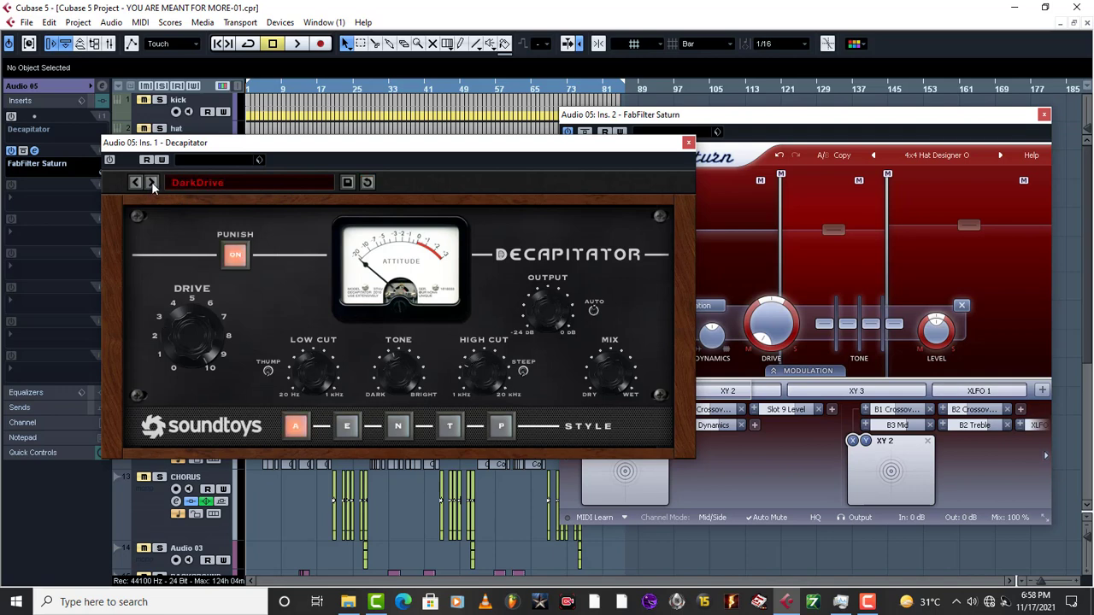
click(835, 119)
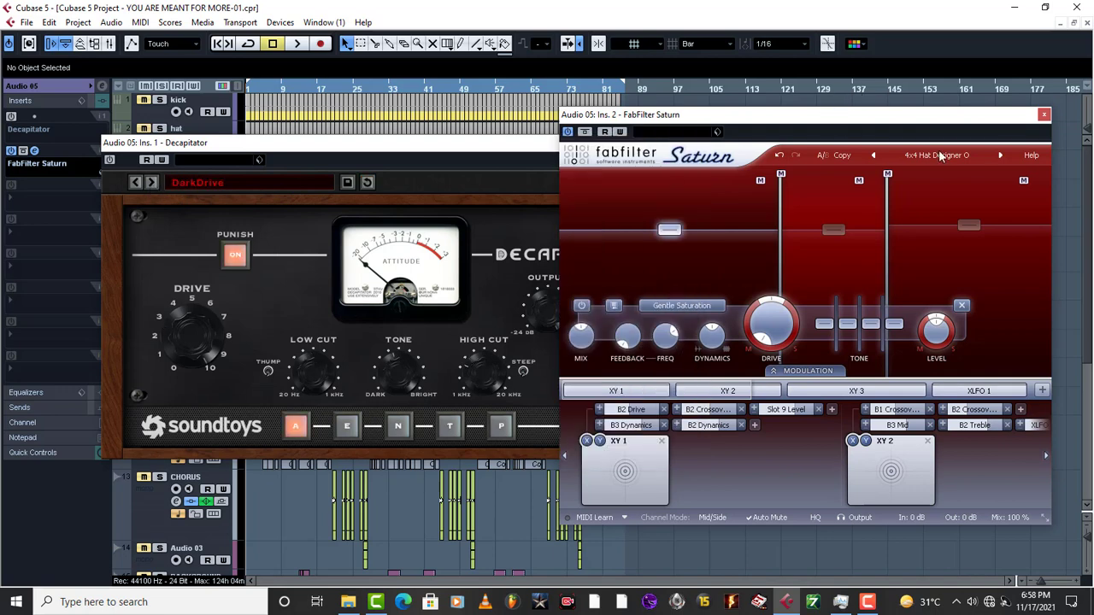
click(1001, 154)
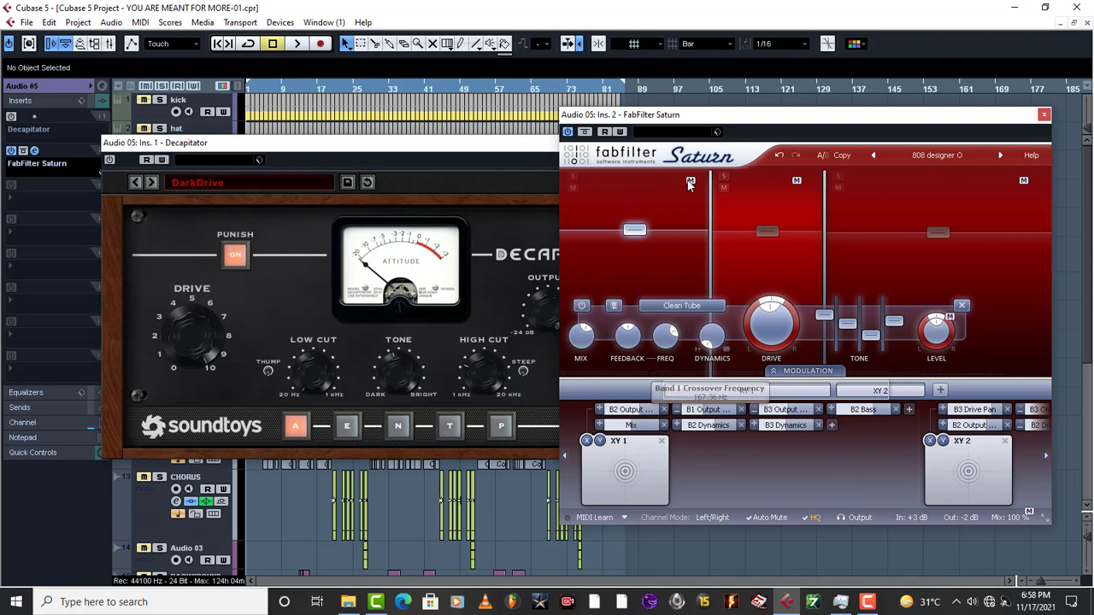
- Switch the active insert from Saturn to Decapitator and play the drums through DarkDrive while trying Punish, then stop playback
click(567, 131)
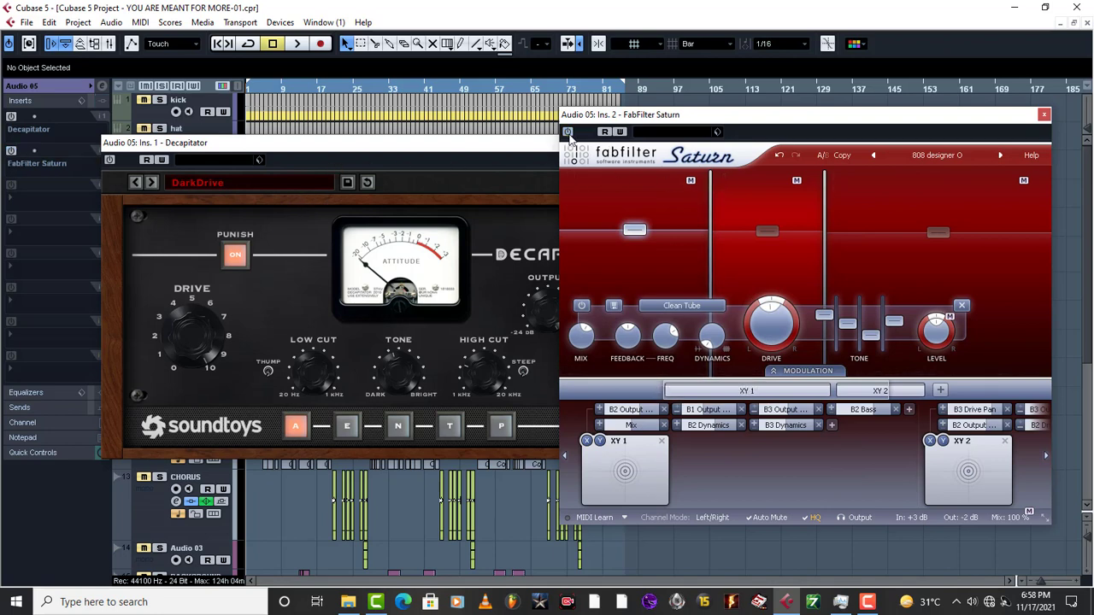
click(252, 154)
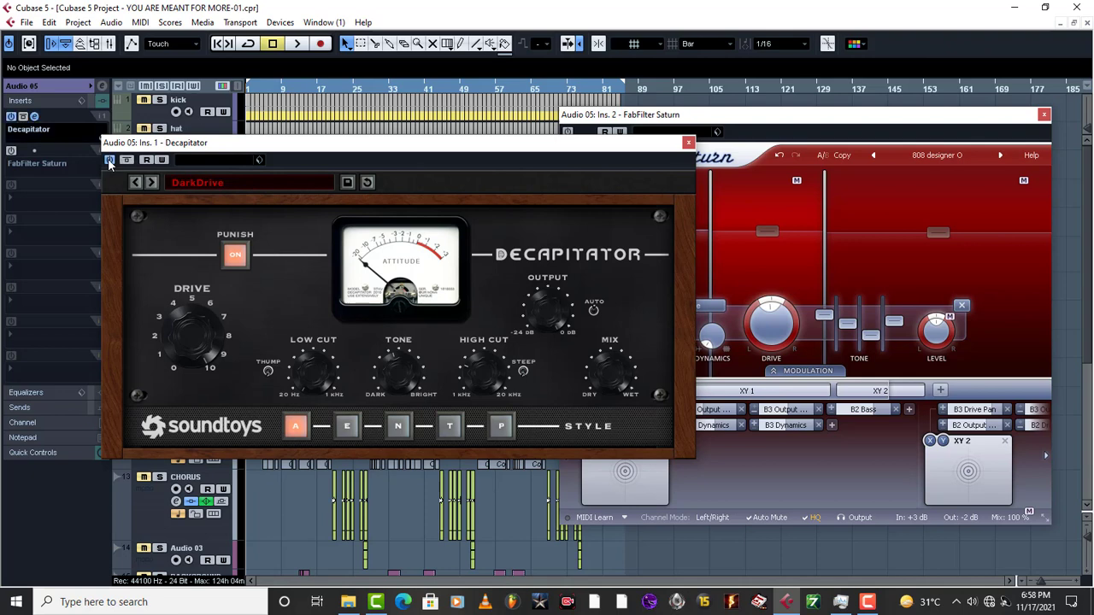
key(space)
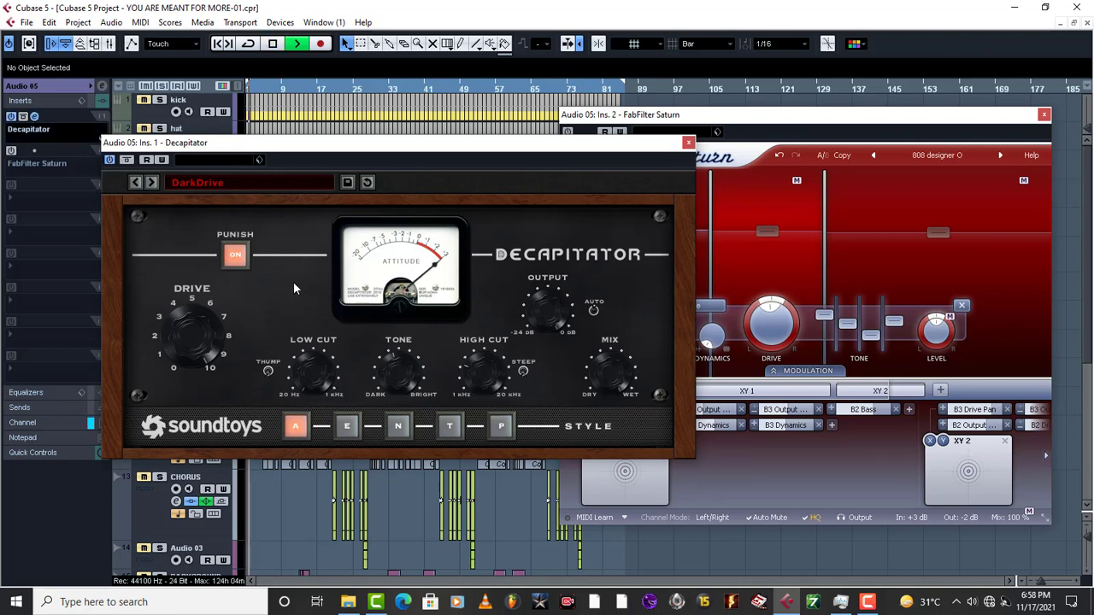
click(242, 266)
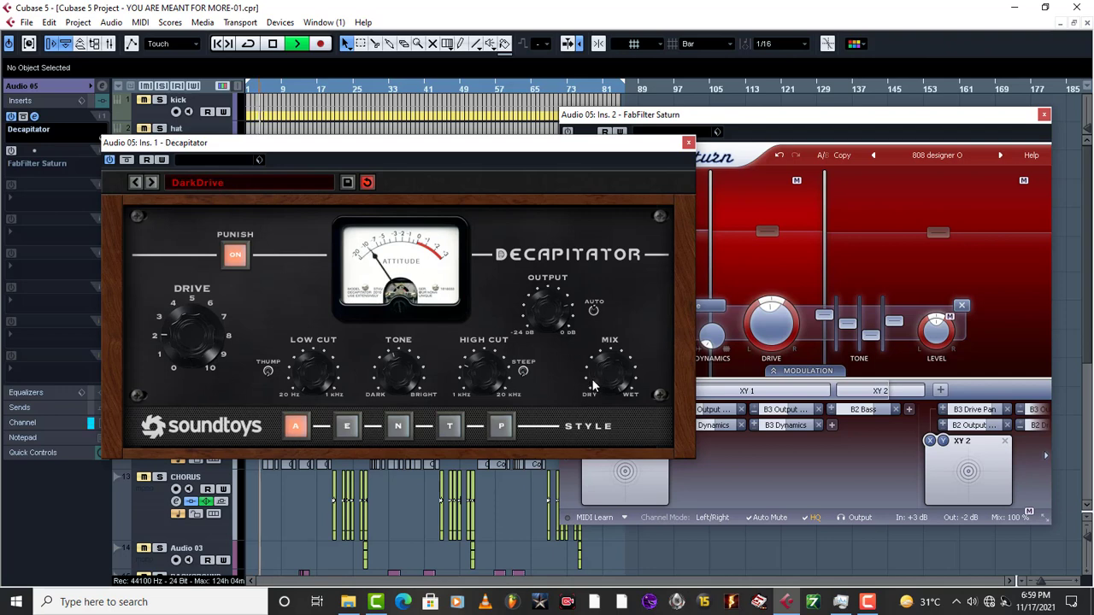
key(space)
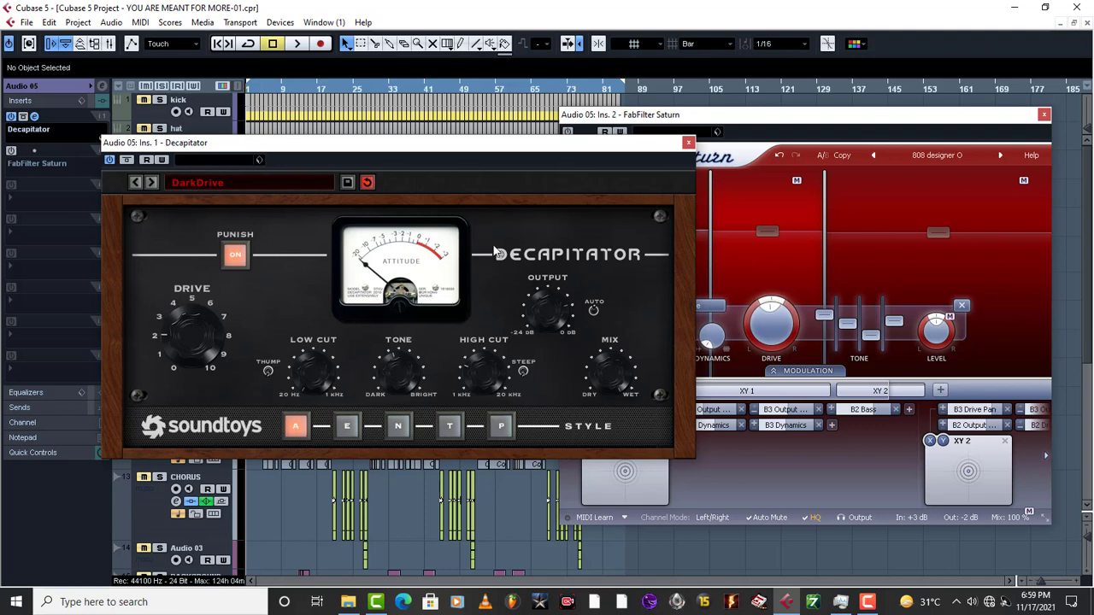
- Switch the active insert from Decapitator to FabFilter Saturn and play the drums through its 808 designer O preset
click(790, 128)
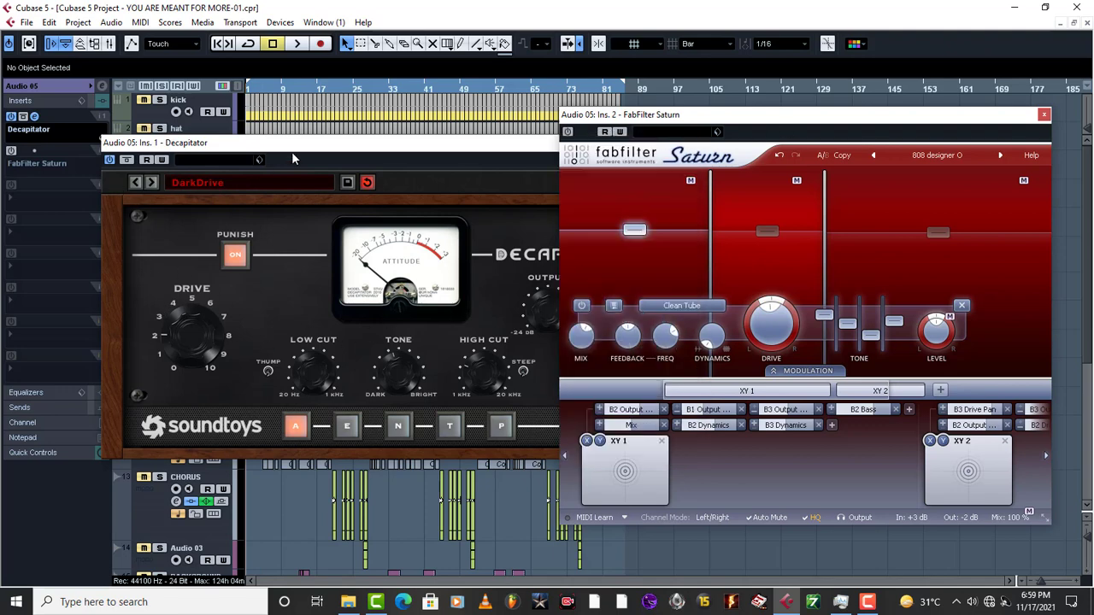
click(111, 165)
click(679, 115)
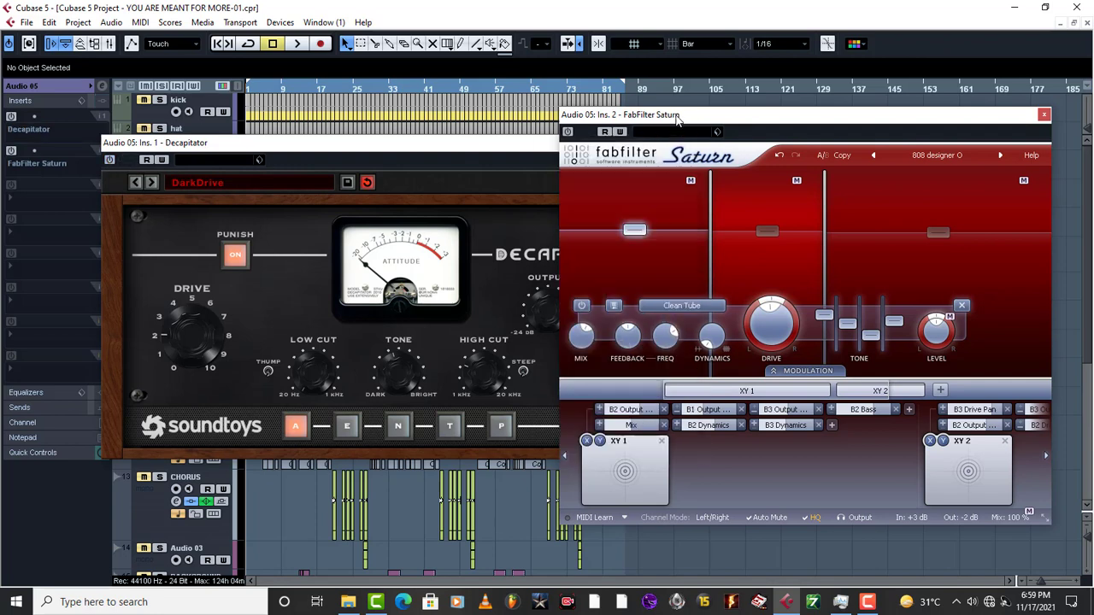
key(space)
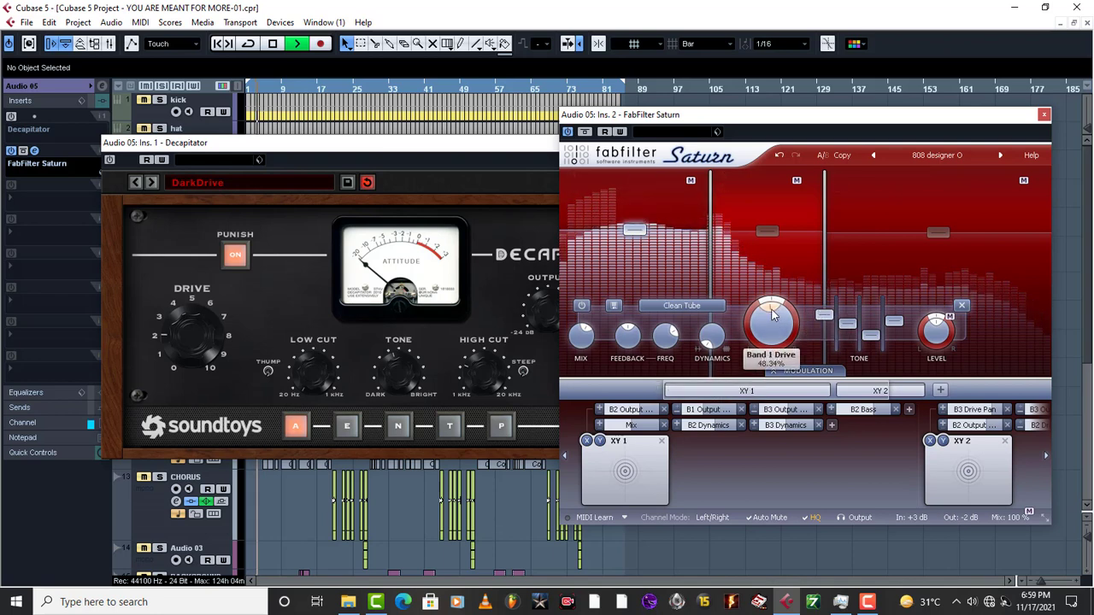
- Lower Saturn's Band 1 Drive to about 28% while the drums play, and stop playback
drag(774, 320, 767, 329)
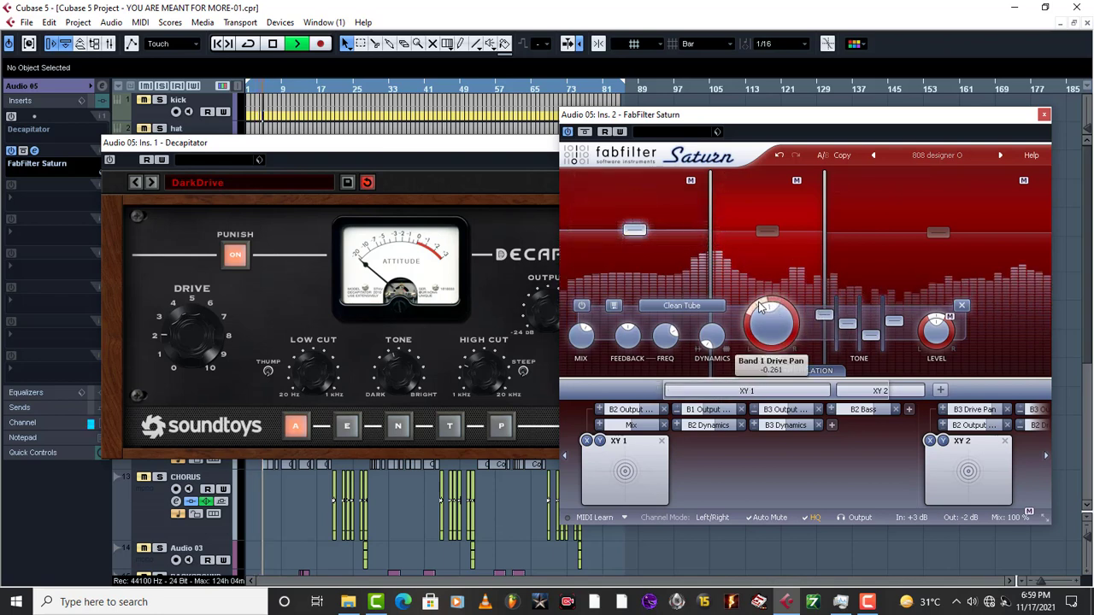
scroll(759, 317, up, 3)
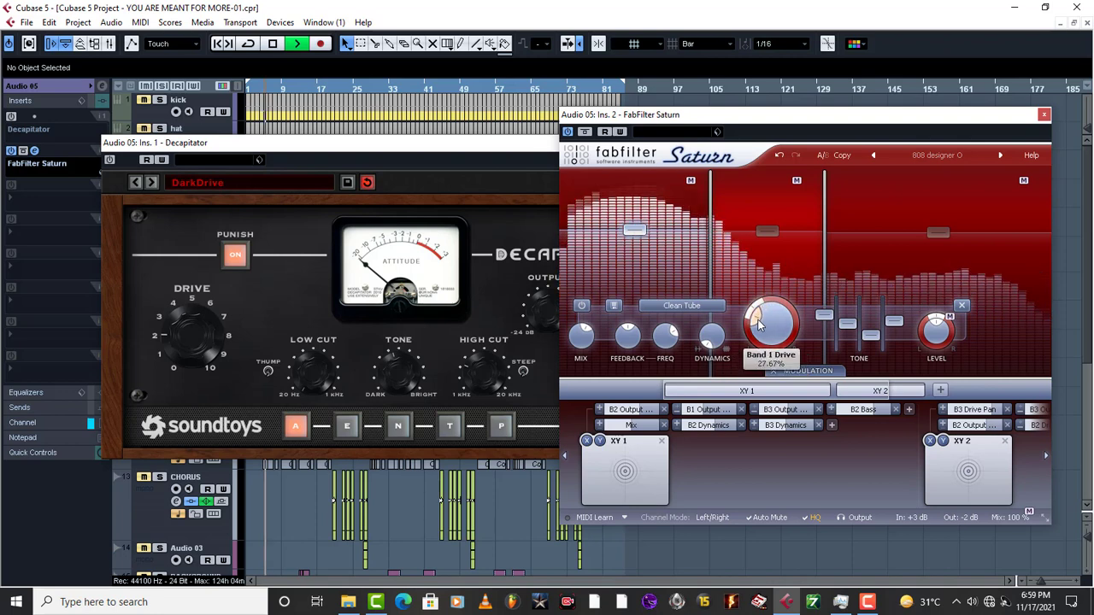
key(space)
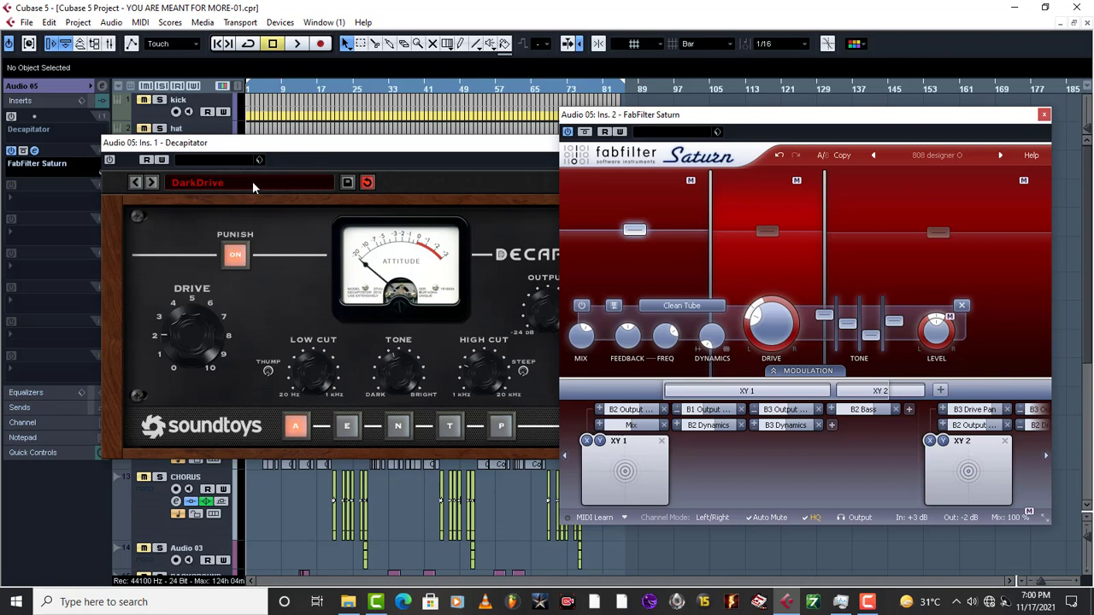
- Load the DrumFattener 1 preset in Decapitator and the 8Bit Kit bM preset in FabFilter Saturn
click(150, 182)
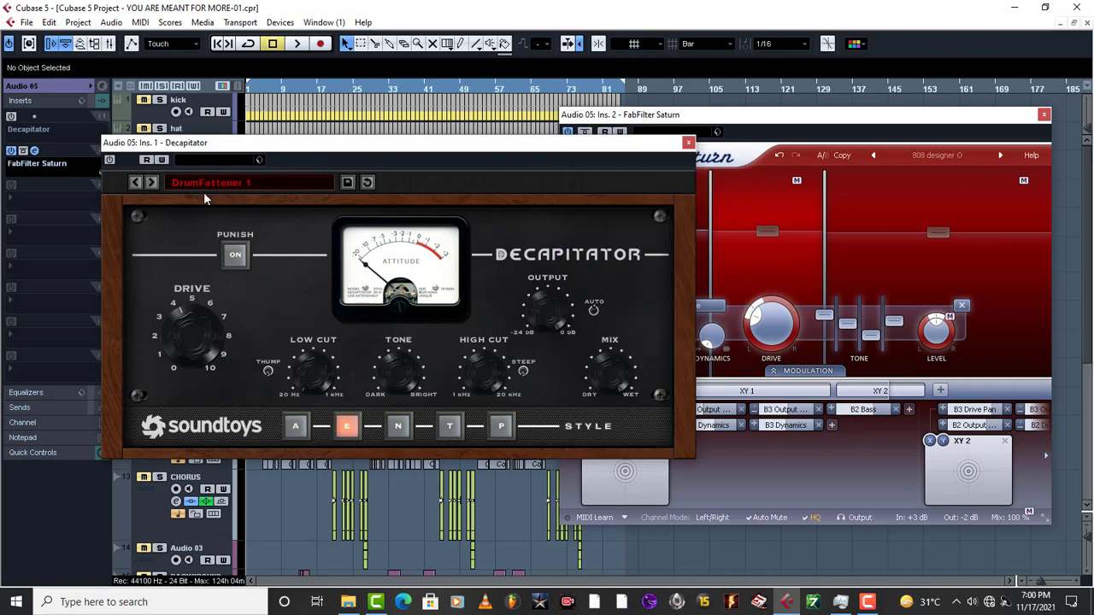
click(979, 116)
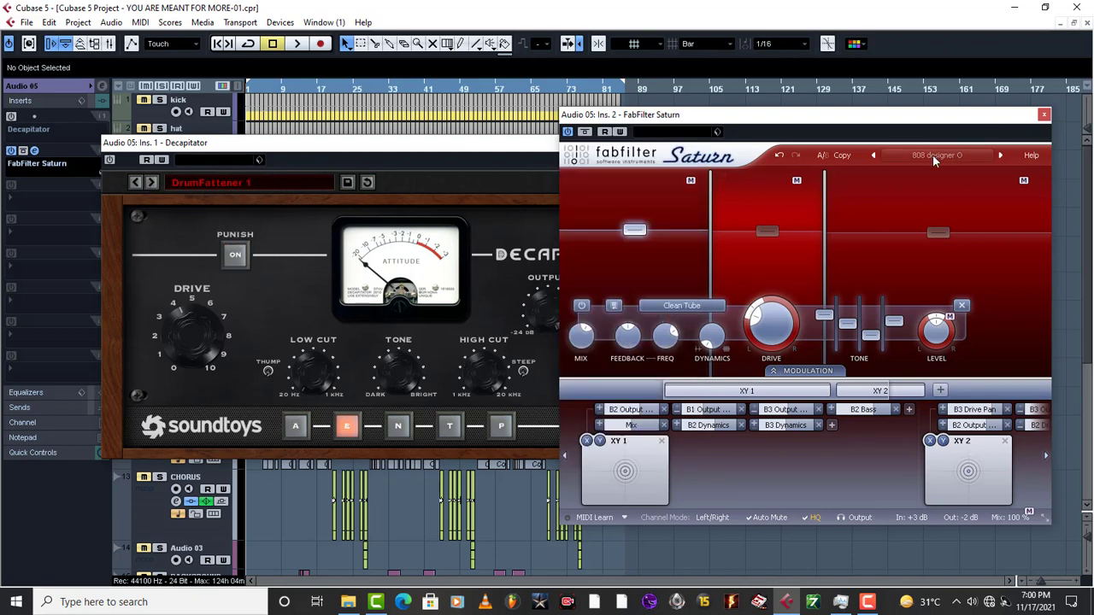
click(1001, 155)
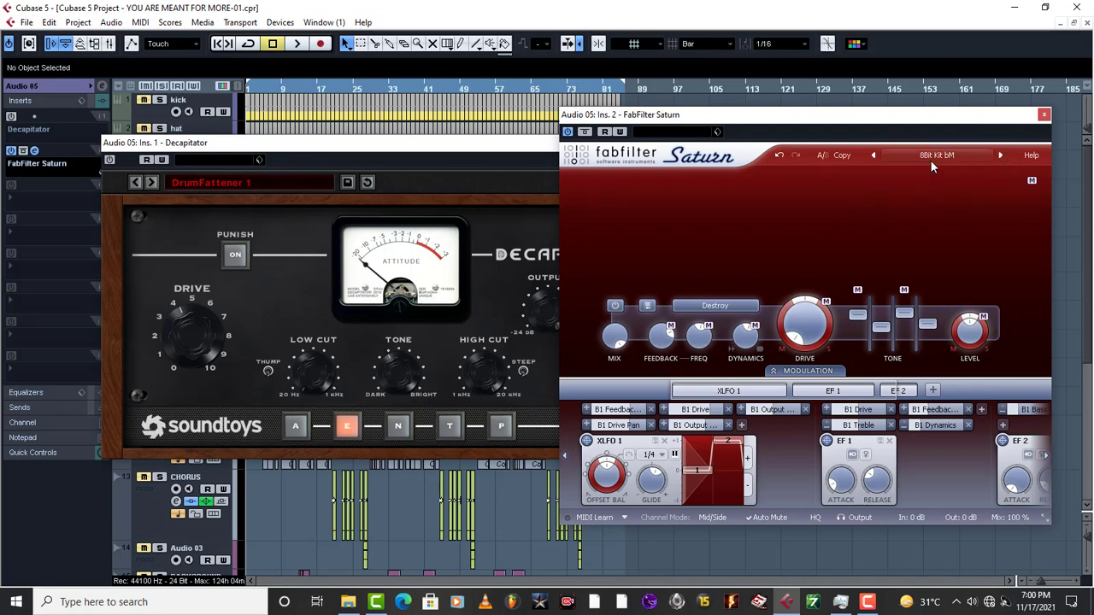
- Make Decapitator the active insert instead of Saturn and play the drums through DrumFattener 1 while adjusting Drive, then stop playback
click(567, 133)
click(462, 147)
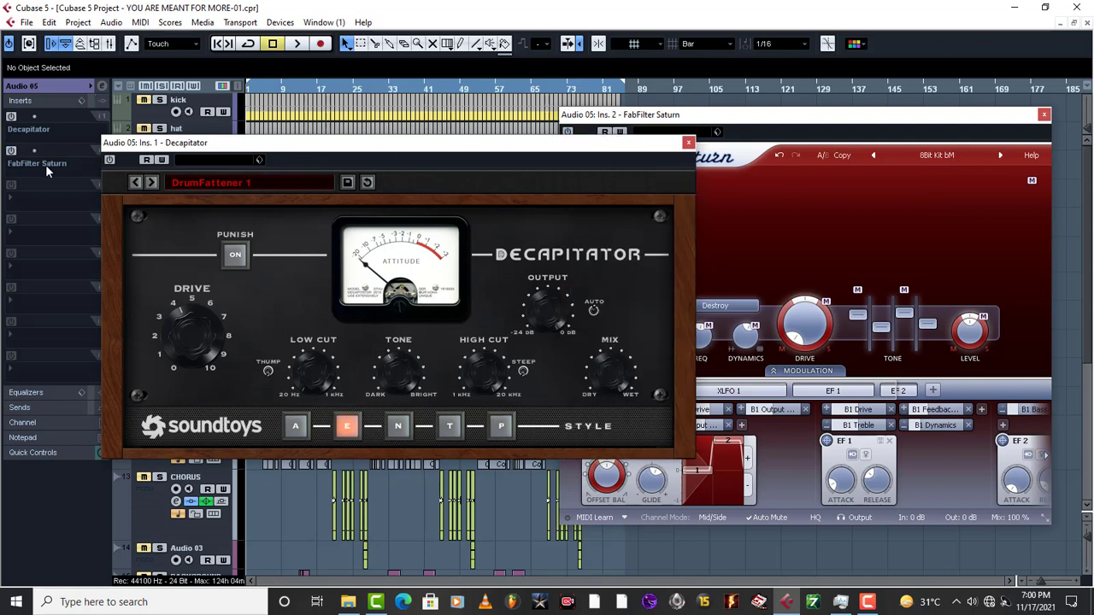
click(109, 161)
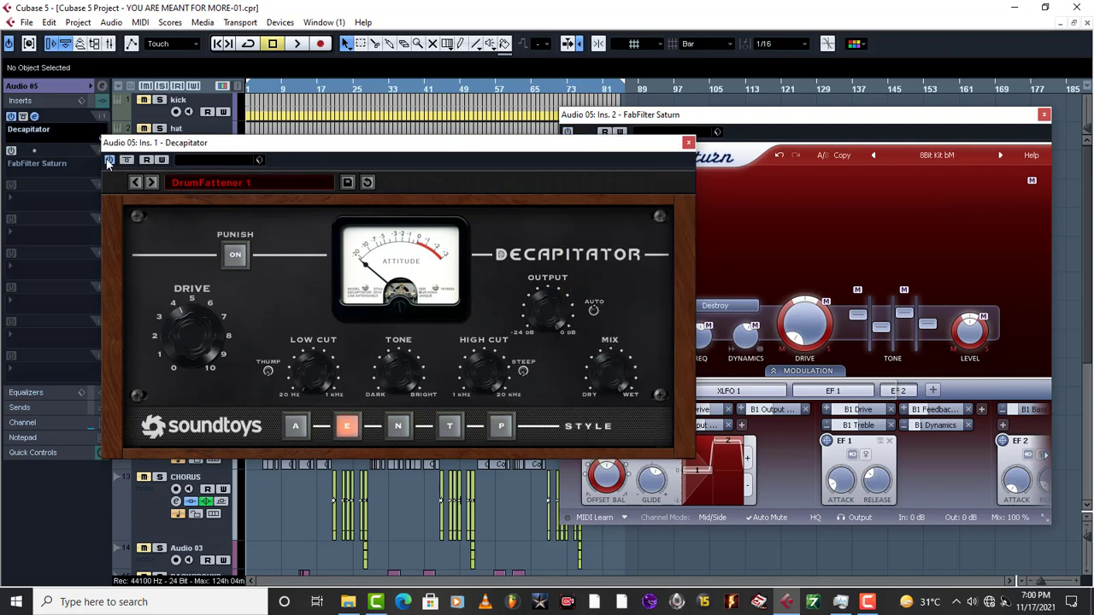
key(space)
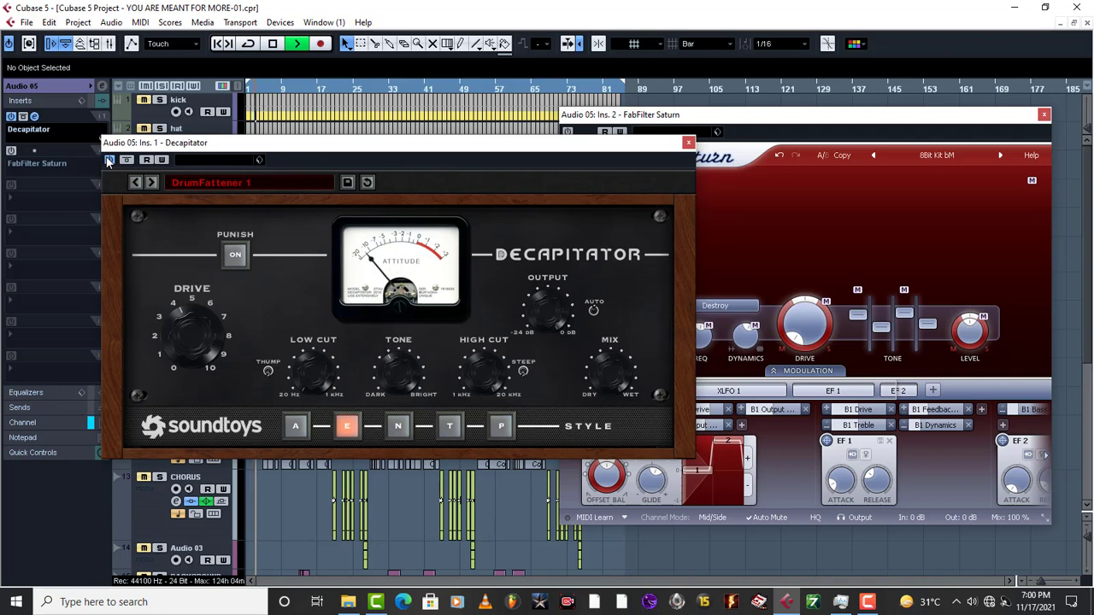
drag(184, 339, 184, 337)
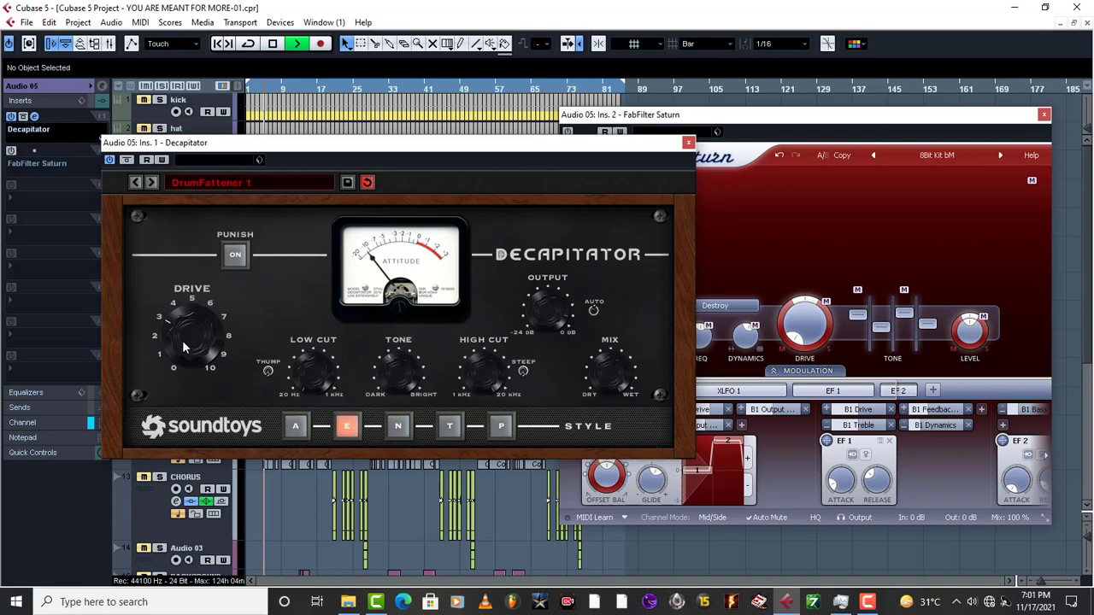
key(space)
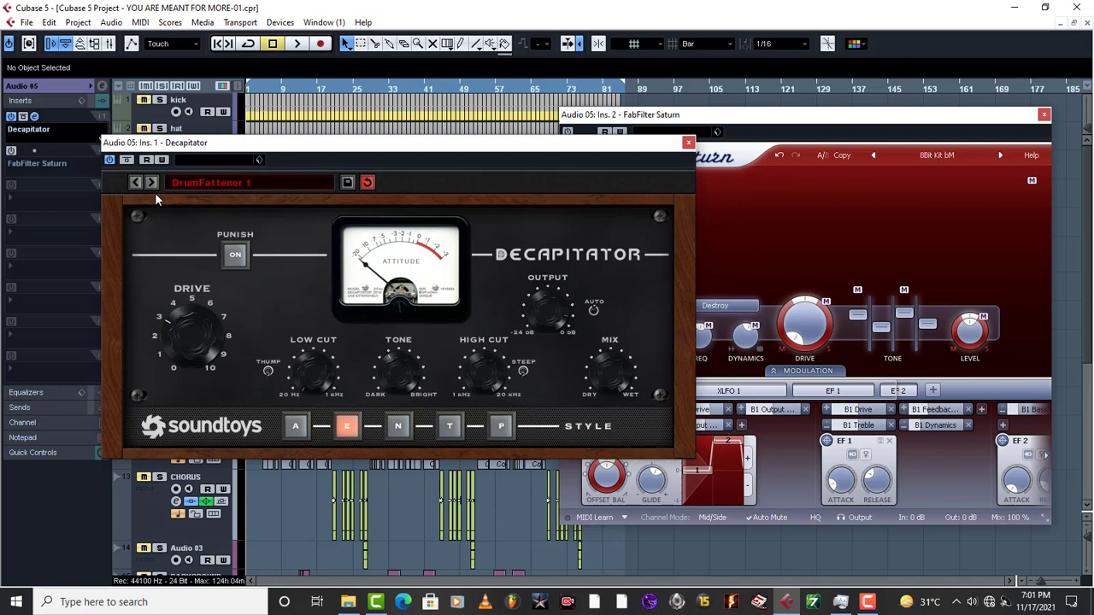
- Bypass Decapitator, activate FabFilter Saturn and play the drums through its 8Bit Kit bM preset, then stop playback
click(109, 160)
click(787, 117)
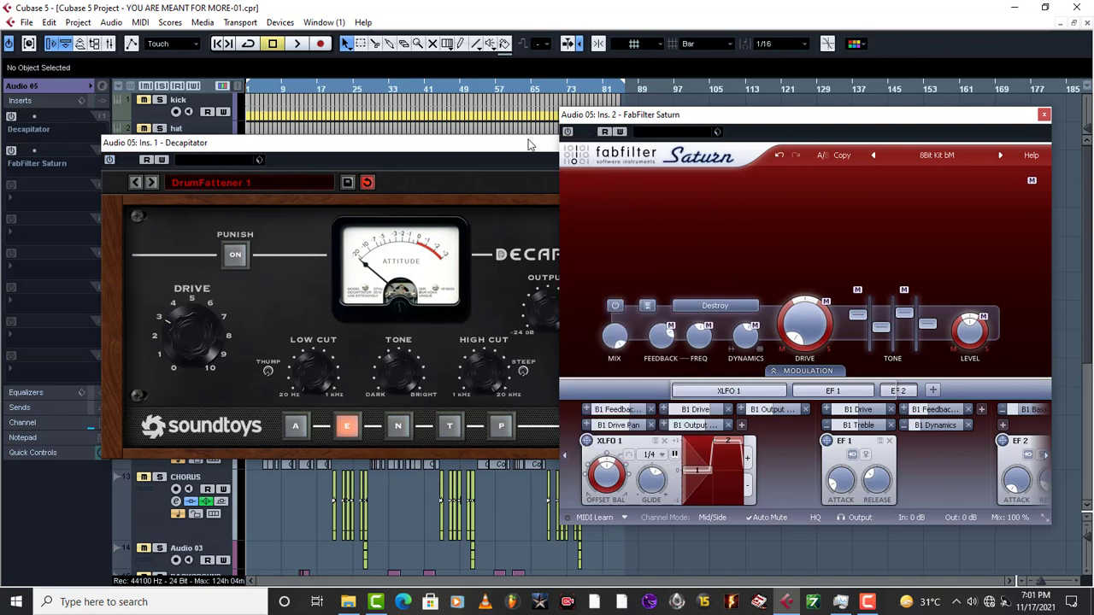
click(567, 132)
key(space)
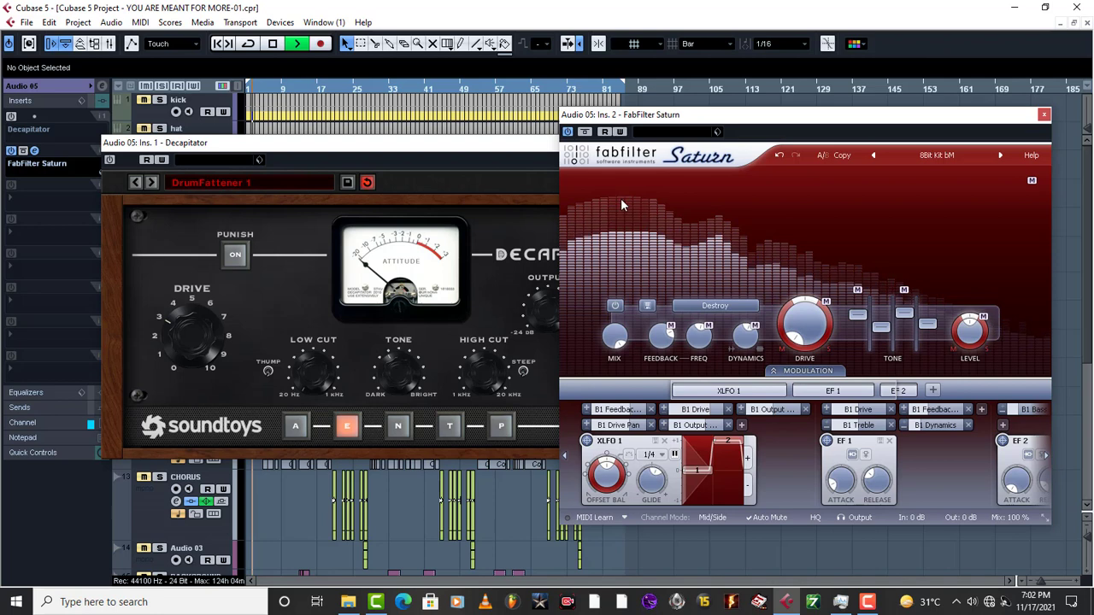
key(space)
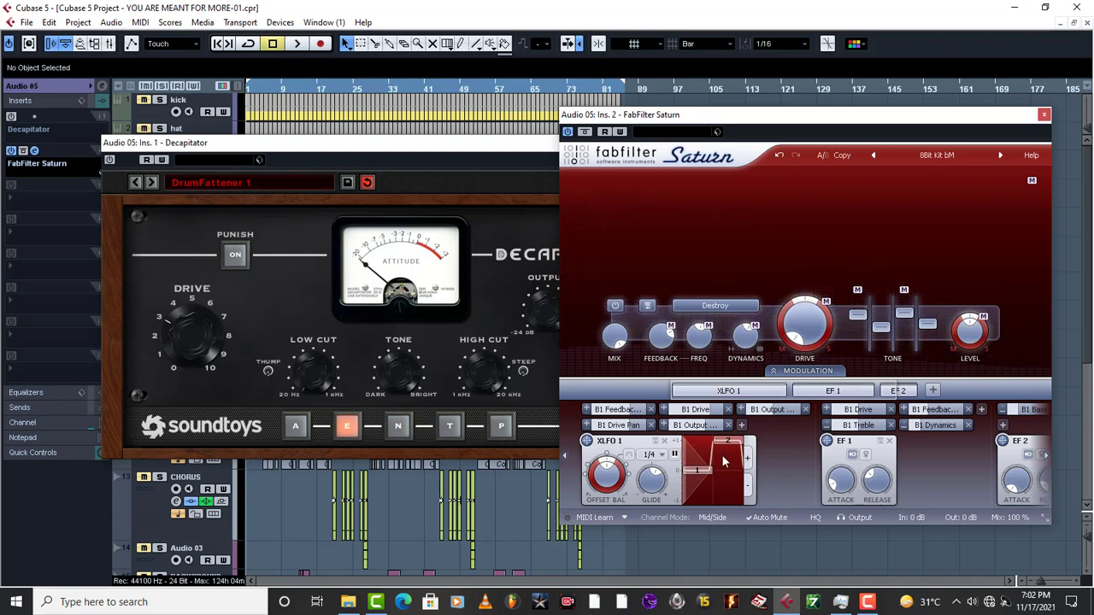
key(space)
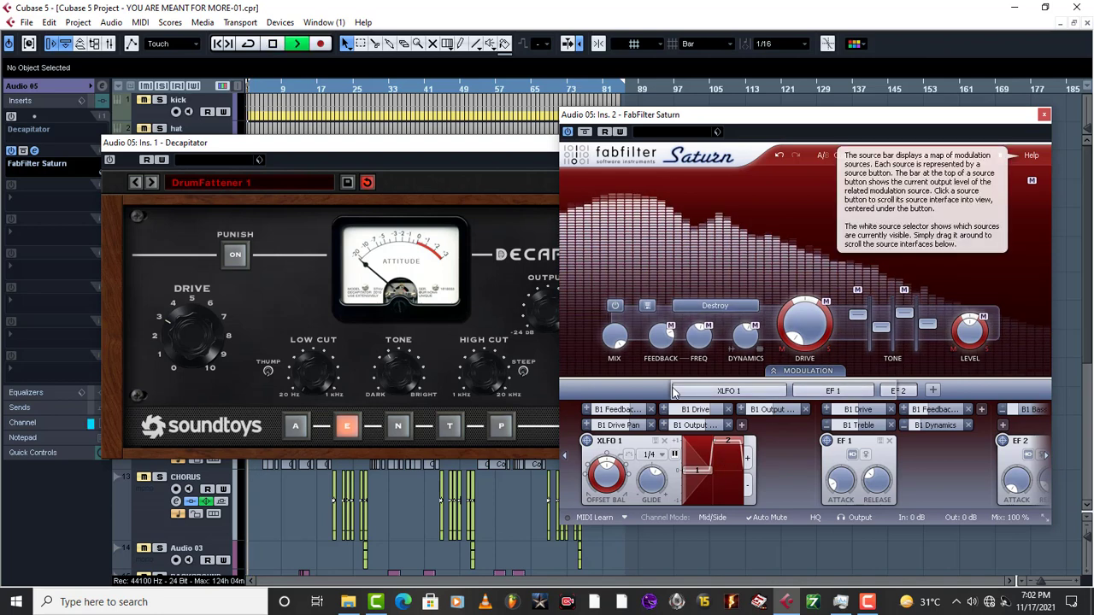
key(space)
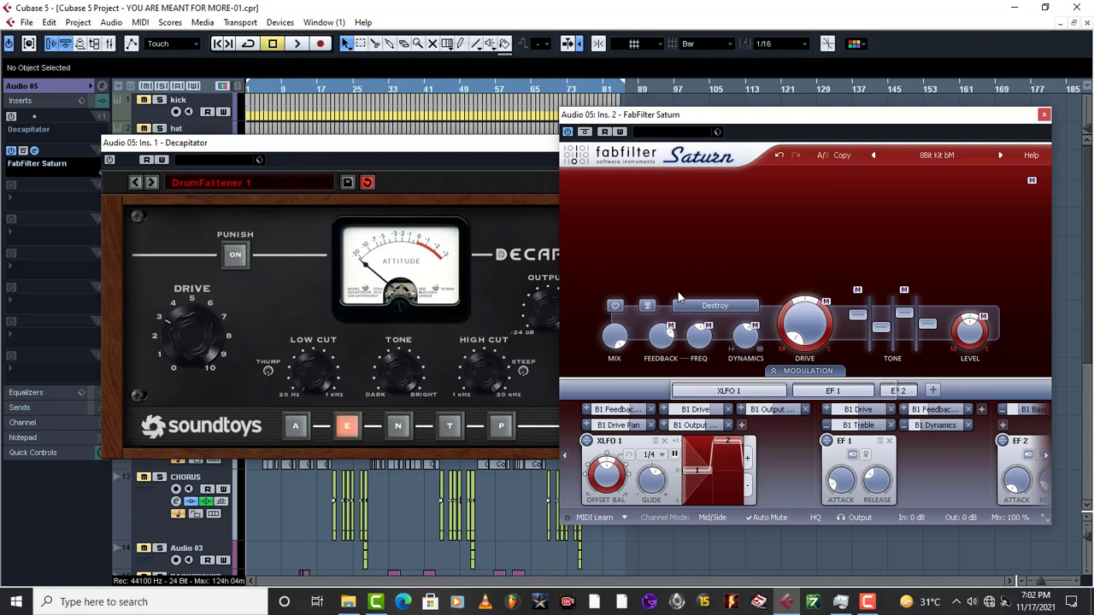
- Load Acoustic Drum Temper O in FabFilter Saturn, bypass Saturn, and load DrumFattener2 in Decapitator
click(998, 156)
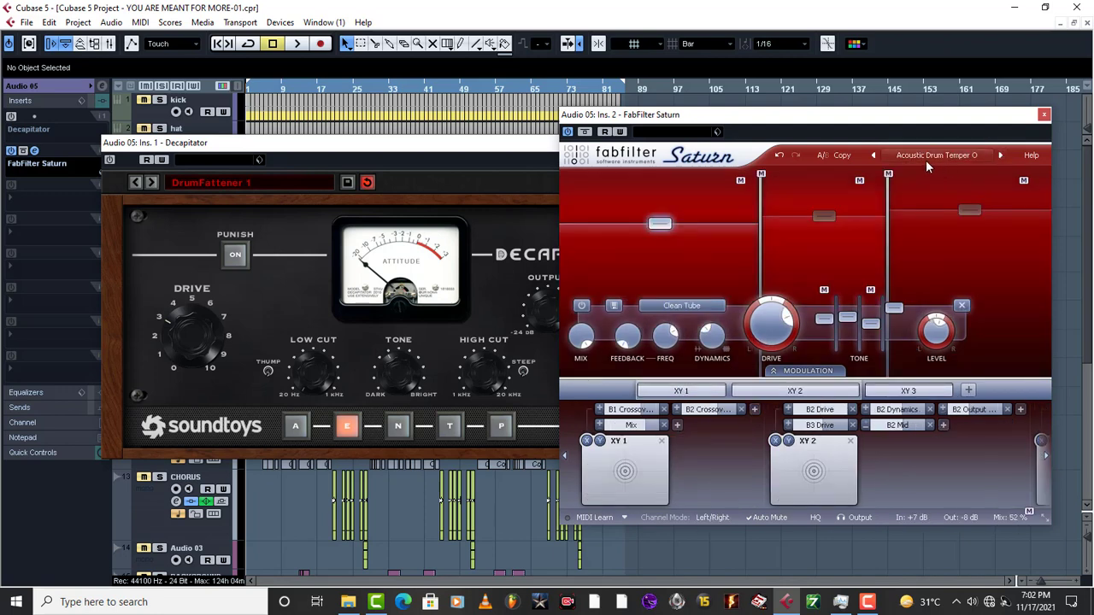
click(166, 170)
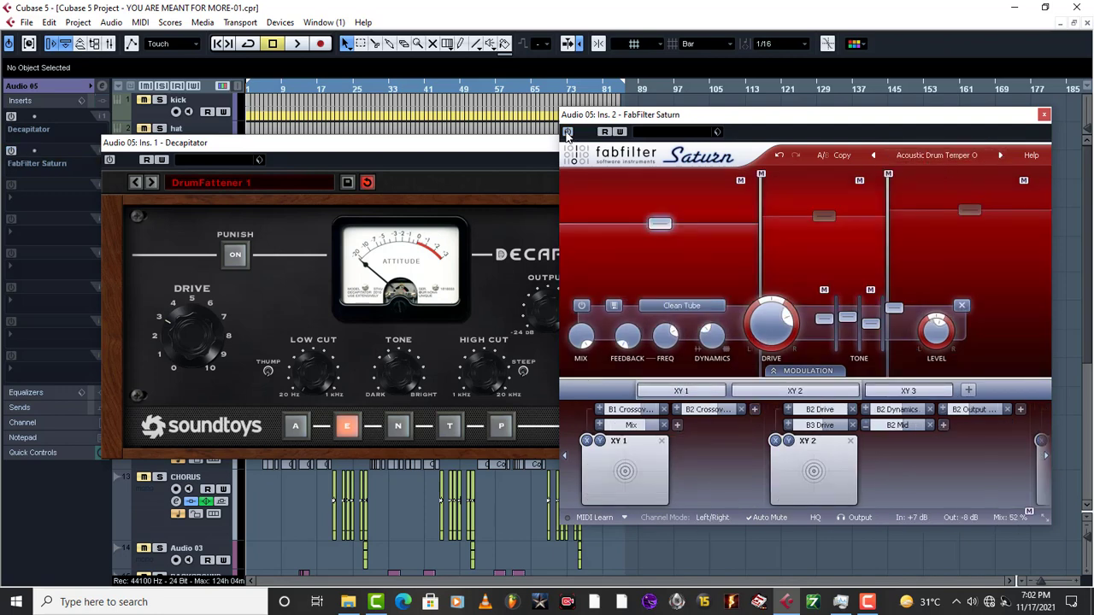
click(150, 182)
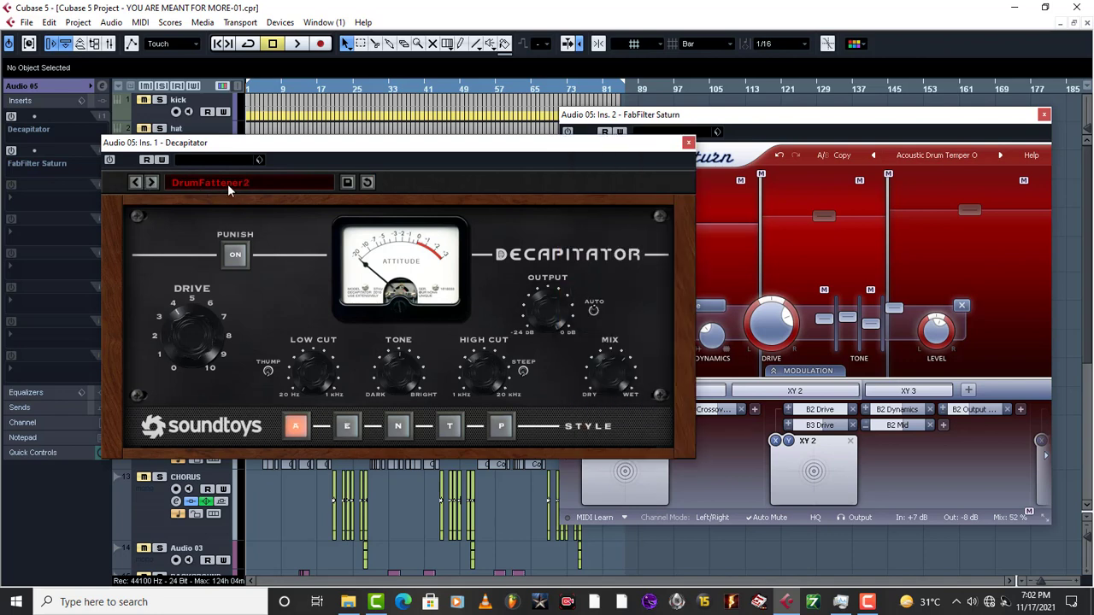
- Activate Decapitator, move its window slightly up, and play the drums through DrumFattener2, then stop playback
click(108, 160)
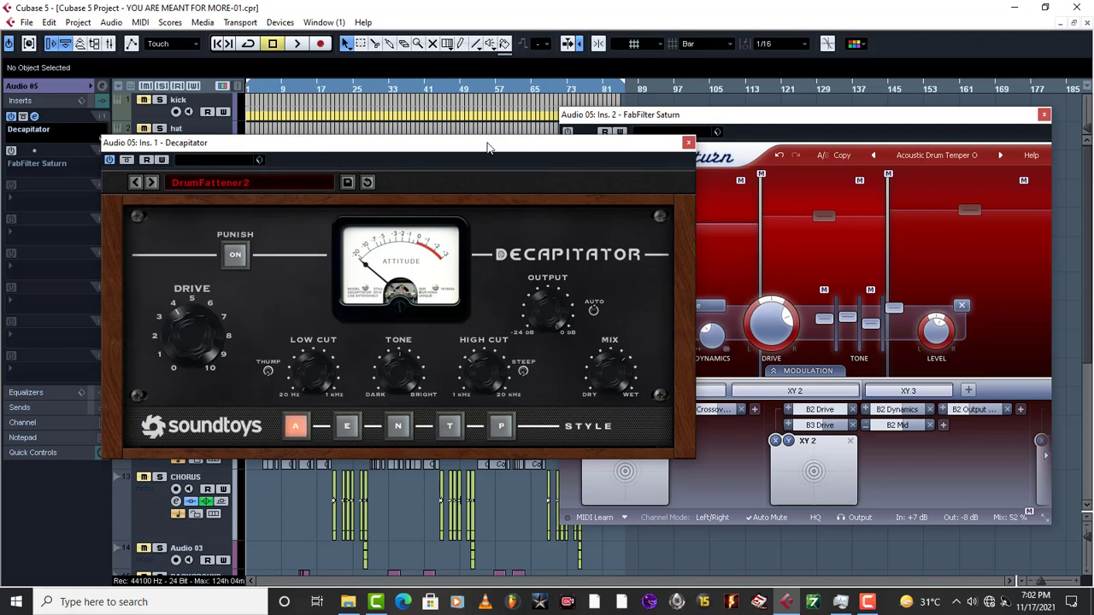
drag(489, 147, 494, 134)
key(space)
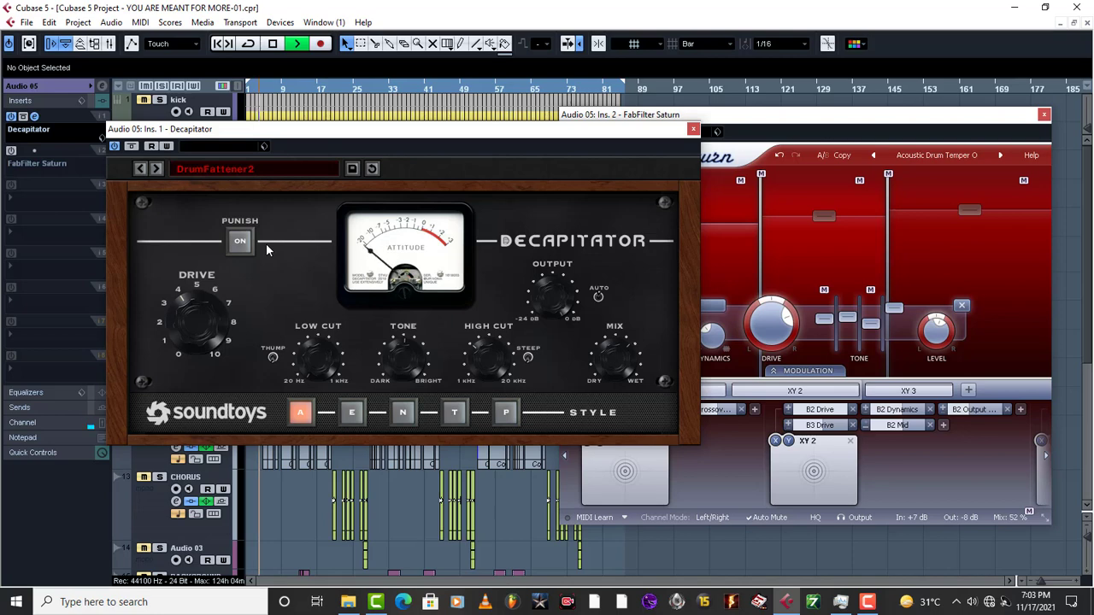
key(space)
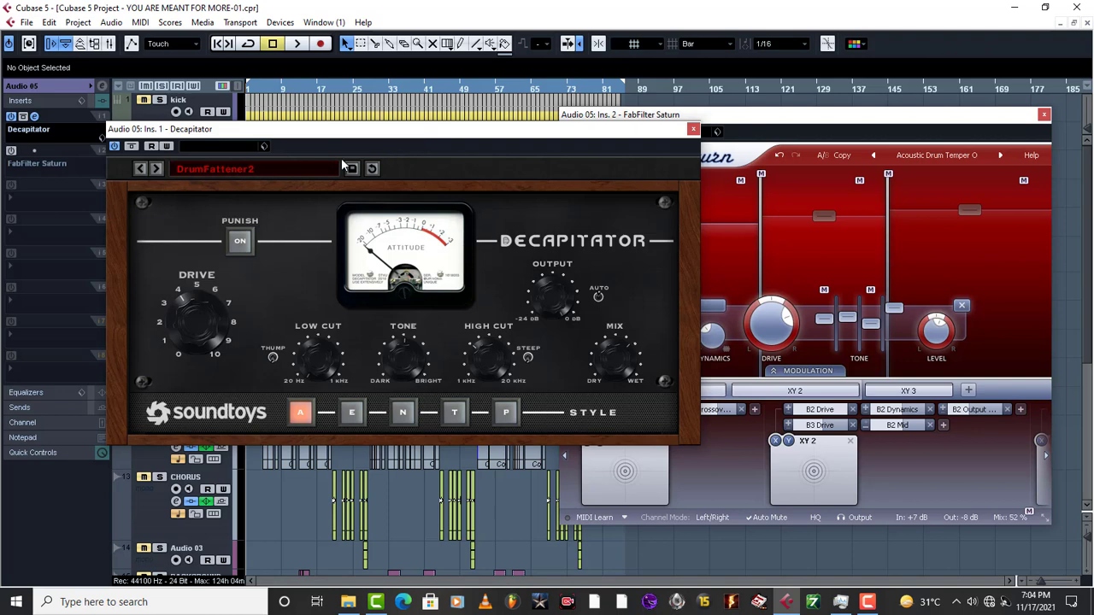
- Bypass Decapitator, activate FabFilter Saturn and start playing the drums through its Acoustic Drum Temper O preset
click(114, 147)
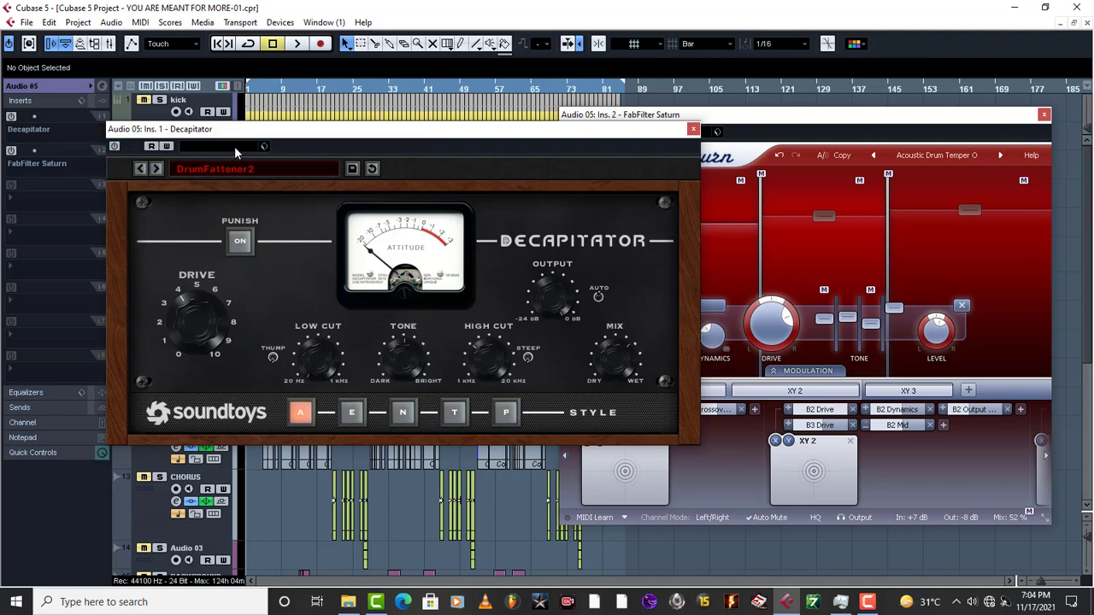
click(846, 119)
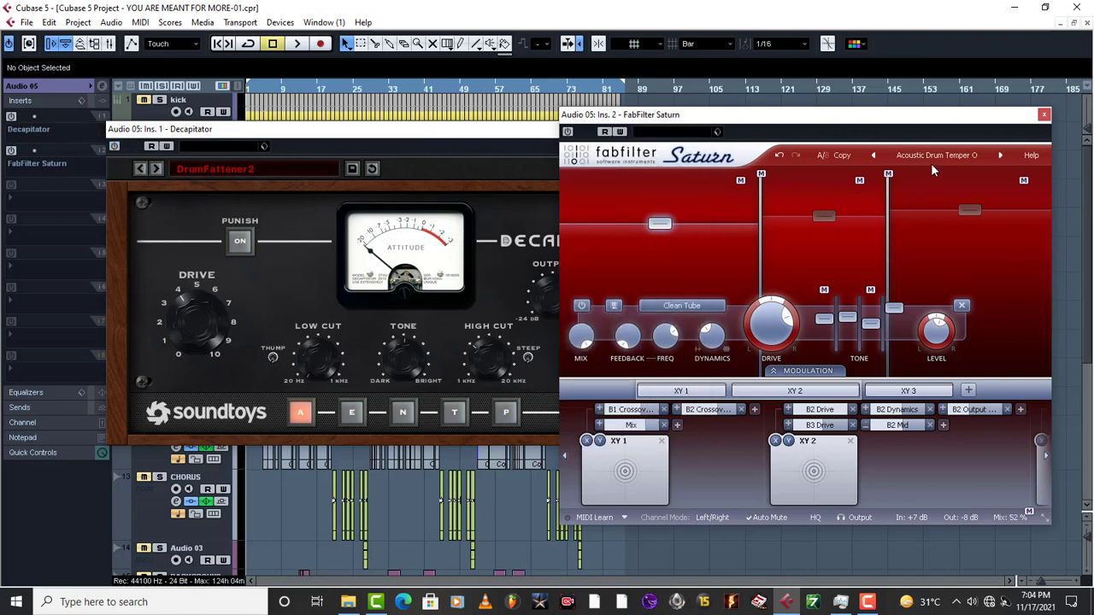
click(568, 132)
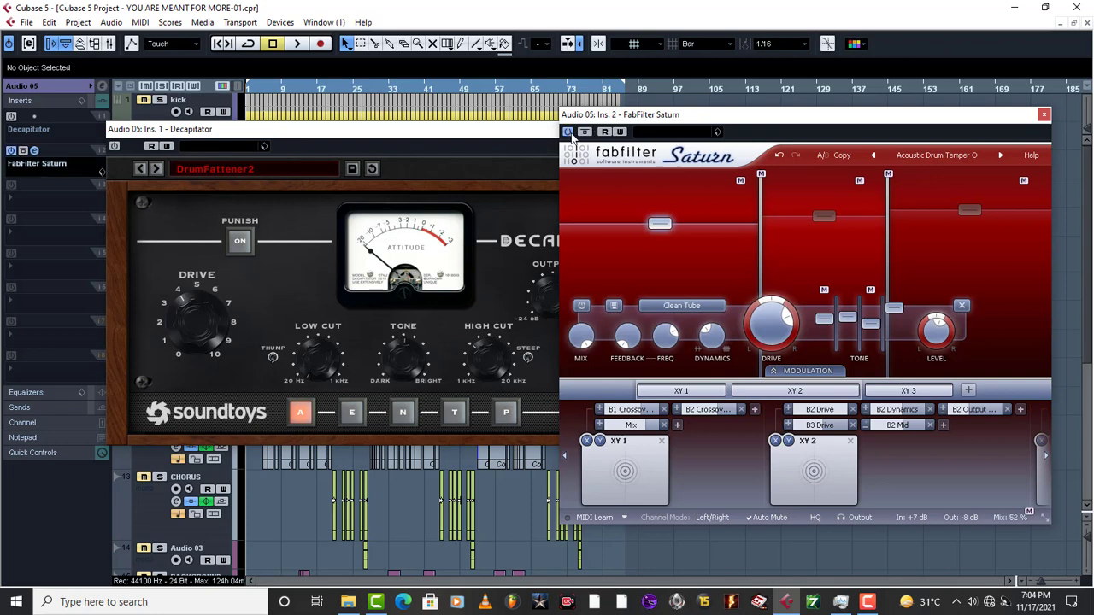
key(space)
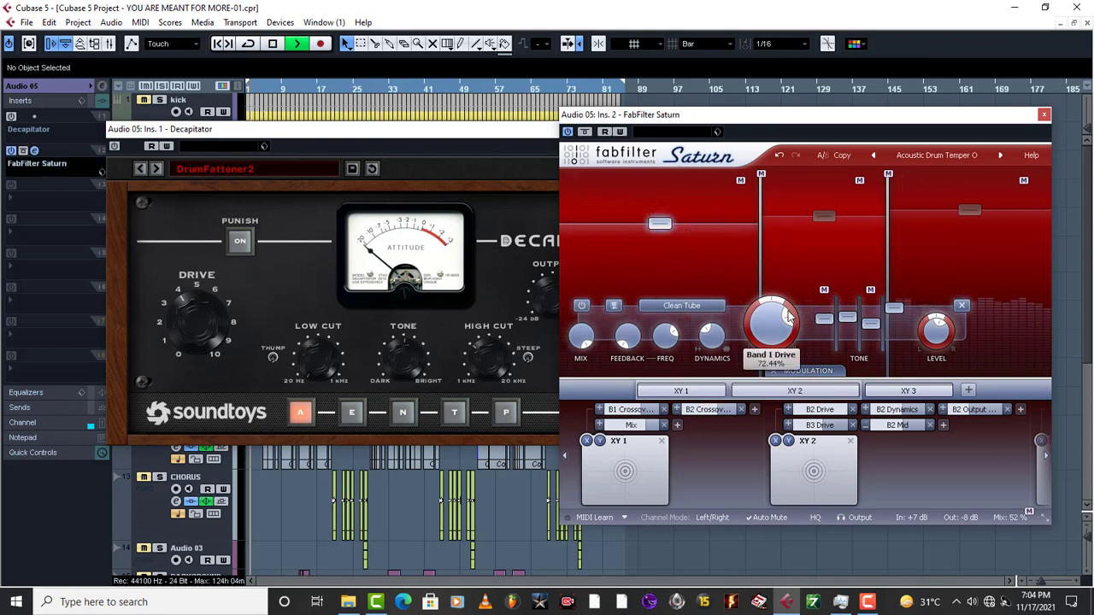
- Lower Saturn's Band 1 Drive to about 33% while the drums play, then stop playback
mouse_move(789, 320)
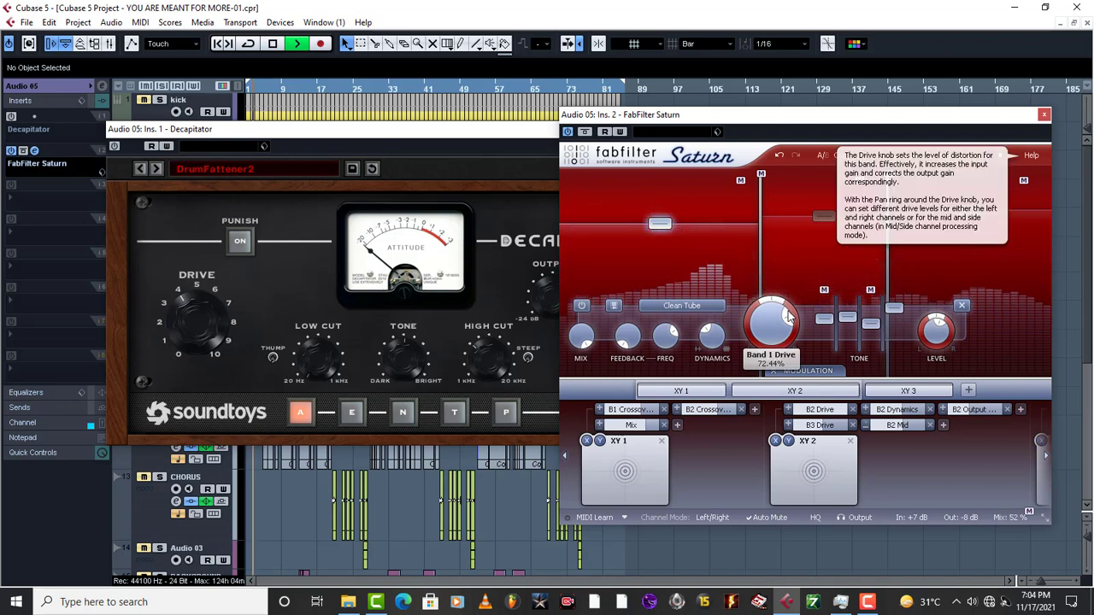
drag(790, 319, 774, 313)
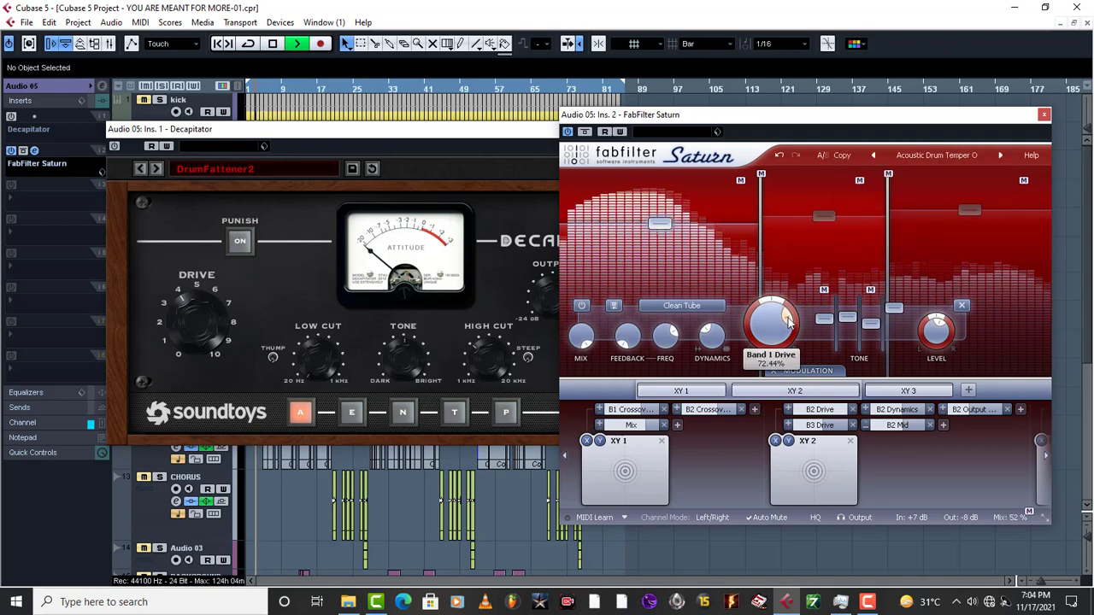
scroll(774, 312, down, 10)
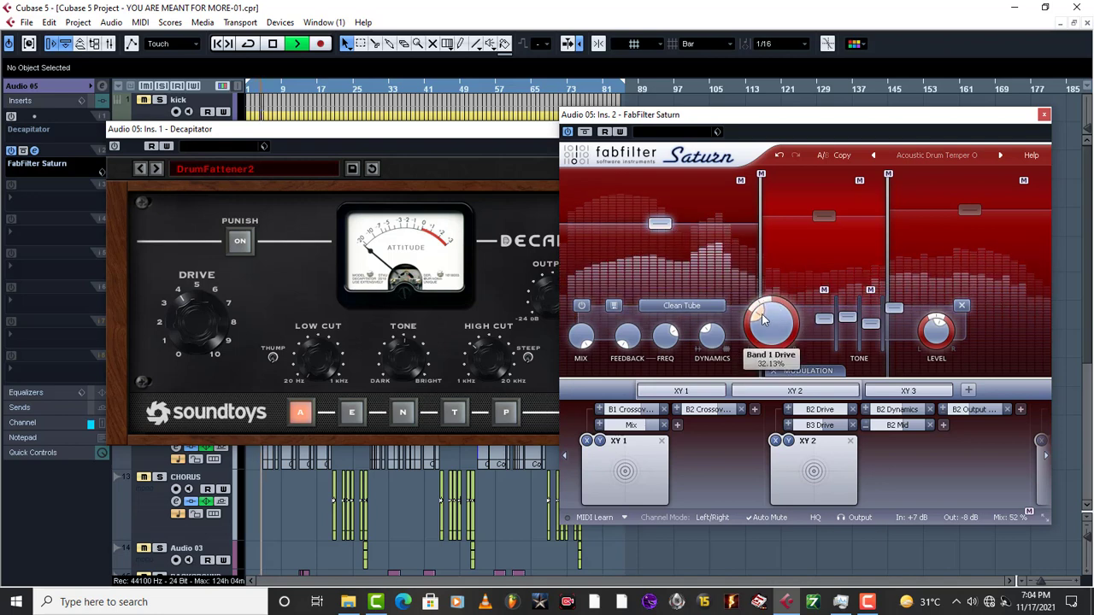
drag(775, 312, 764, 318)
double_click(770, 363)
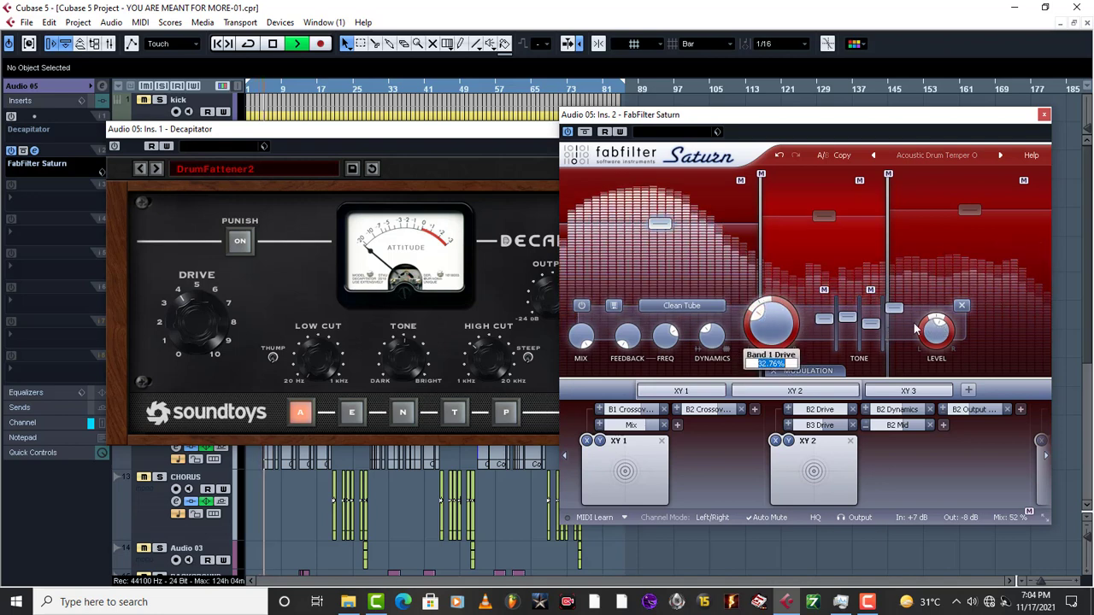
key(space)
- Load the LoFiKit 1 drum preset in Decapitator
mouse_move(802, 447)
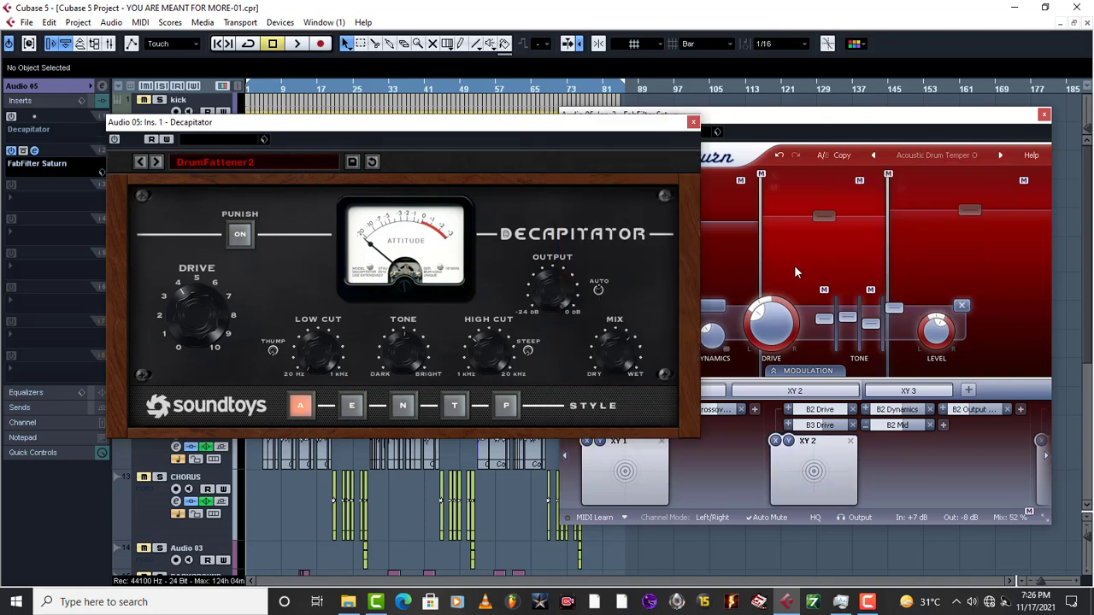
click(232, 162)
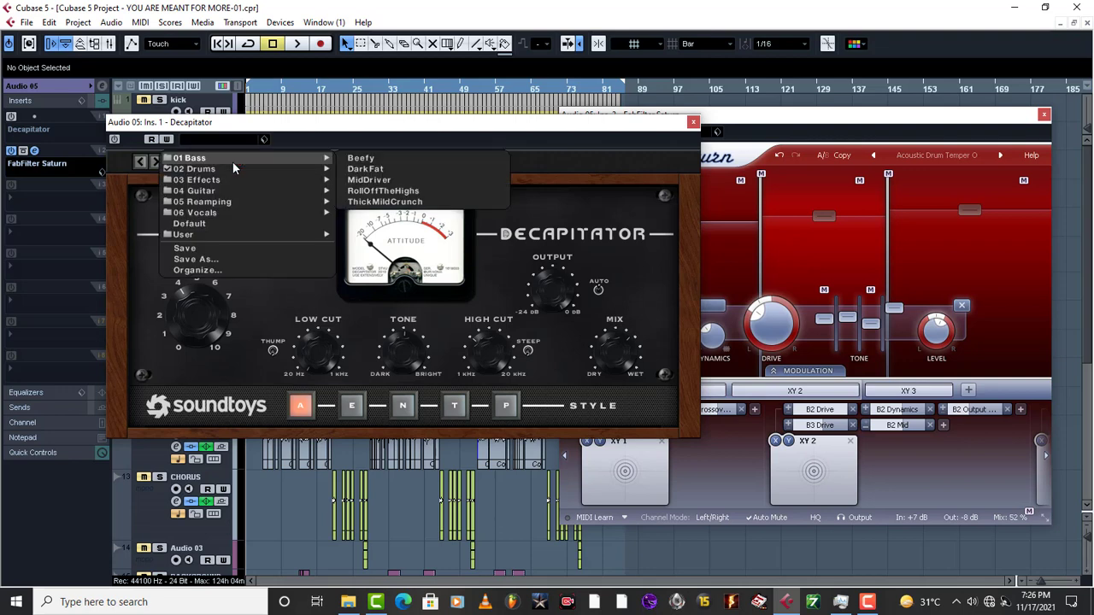
mouse_move(242, 170)
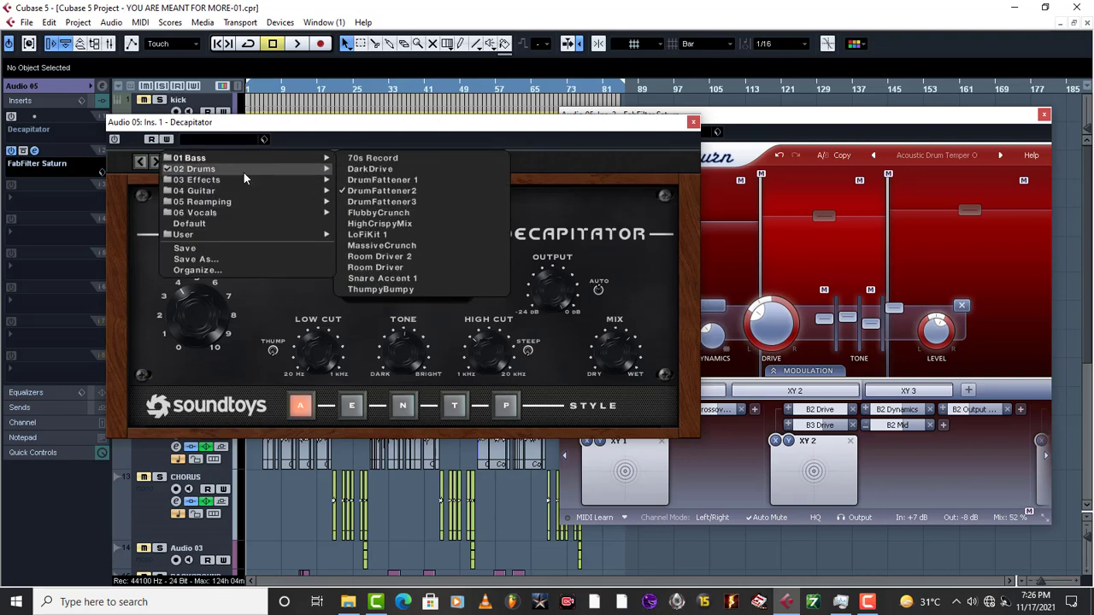
click(365, 235)
- Load the Lo-Fi Maker bM drum preset in FabFilter Saturn
click(836, 113)
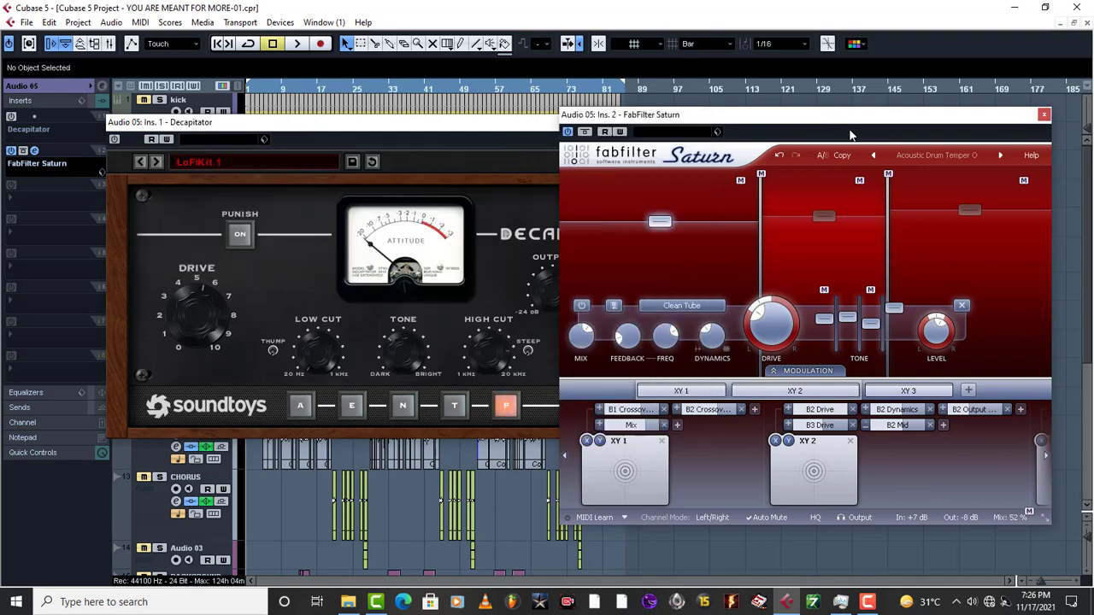
click(911, 155)
click(916, 200)
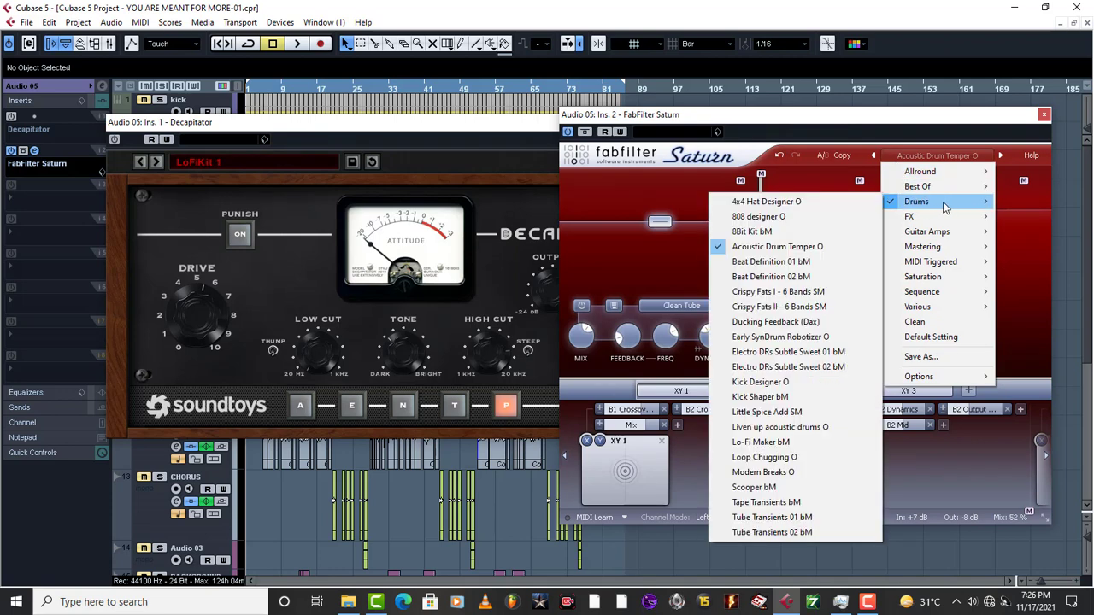
click(796, 441)
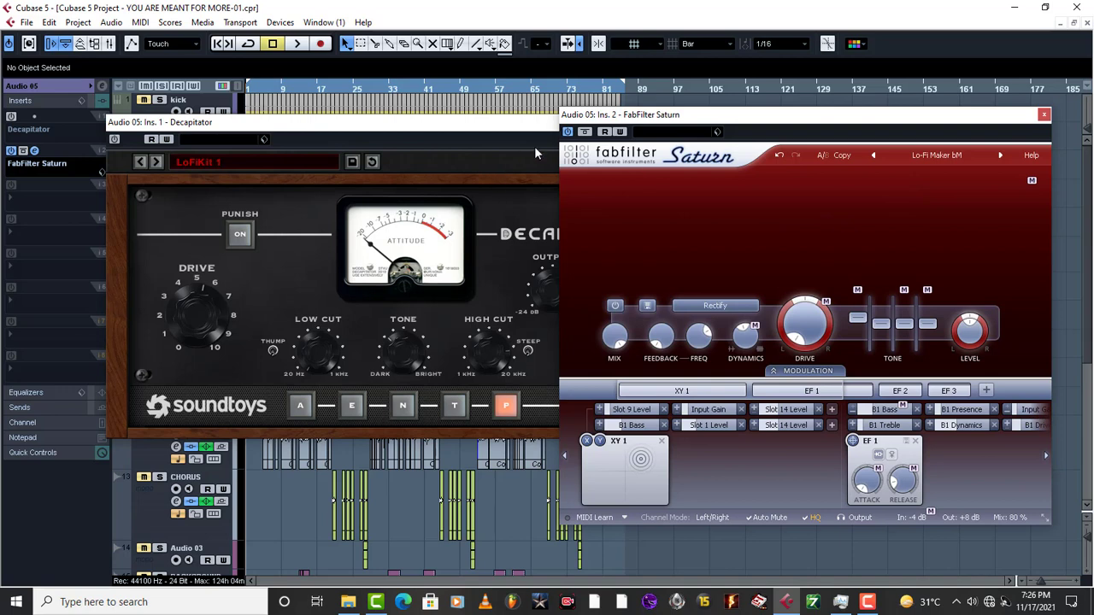
- Make Decapitator the active insert instead of Saturn, shift its window slightly, and play the drums through LoFiKit 1, then stop playback
click(568, 133)
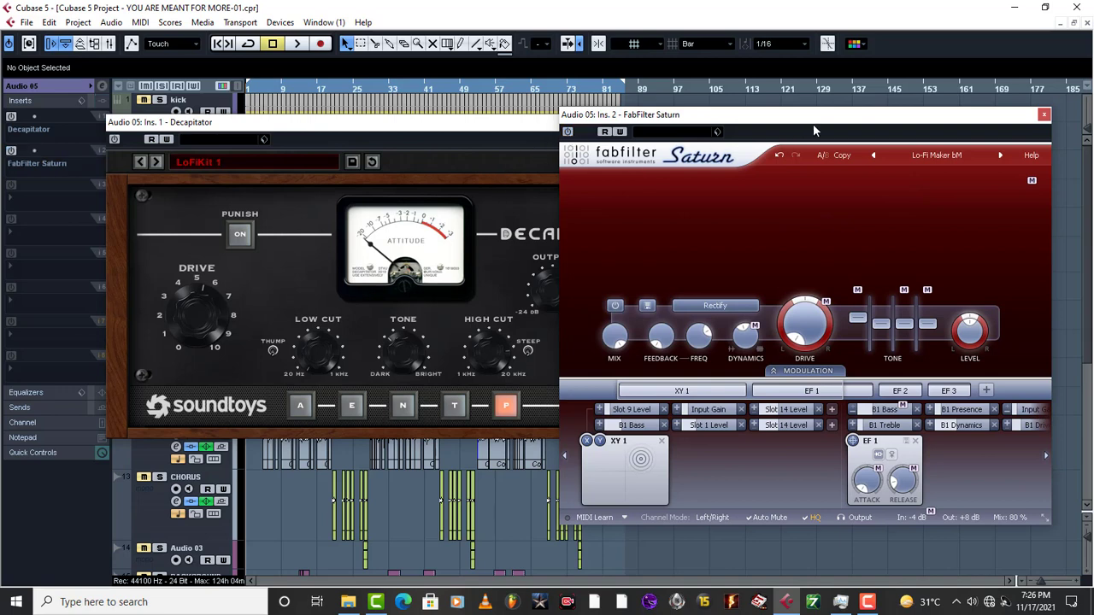
click(116, 141)
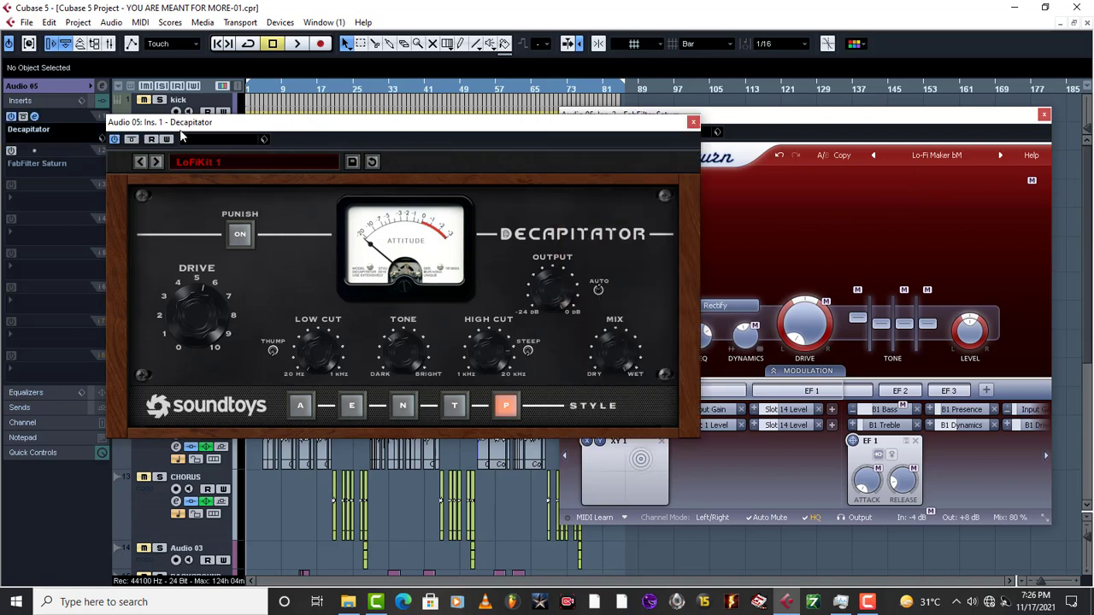
drag(242, 138, 380, 151)
key(space)
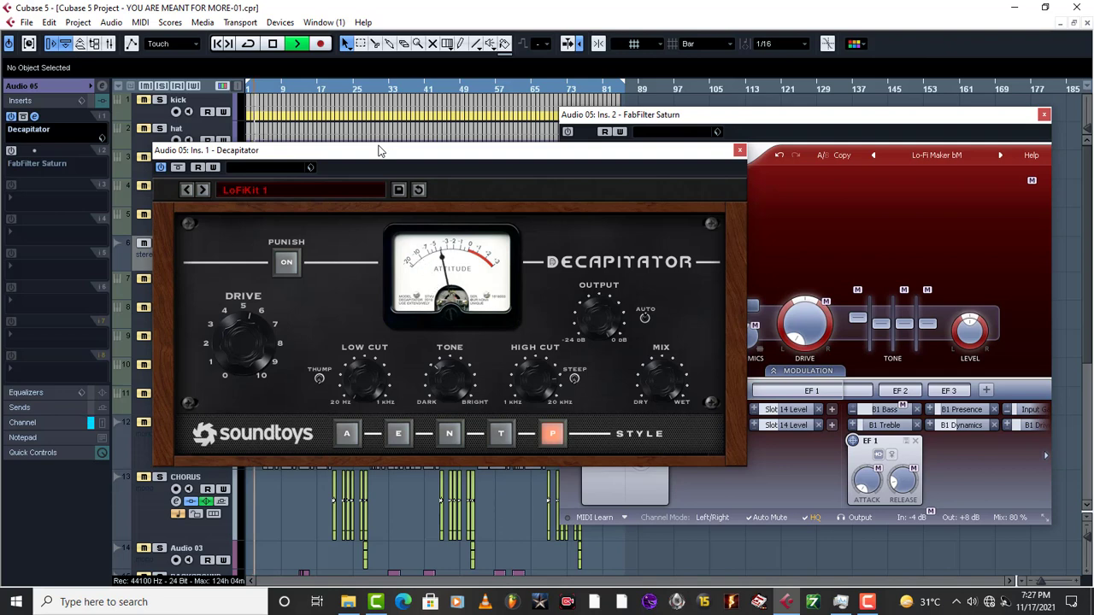
key(space)
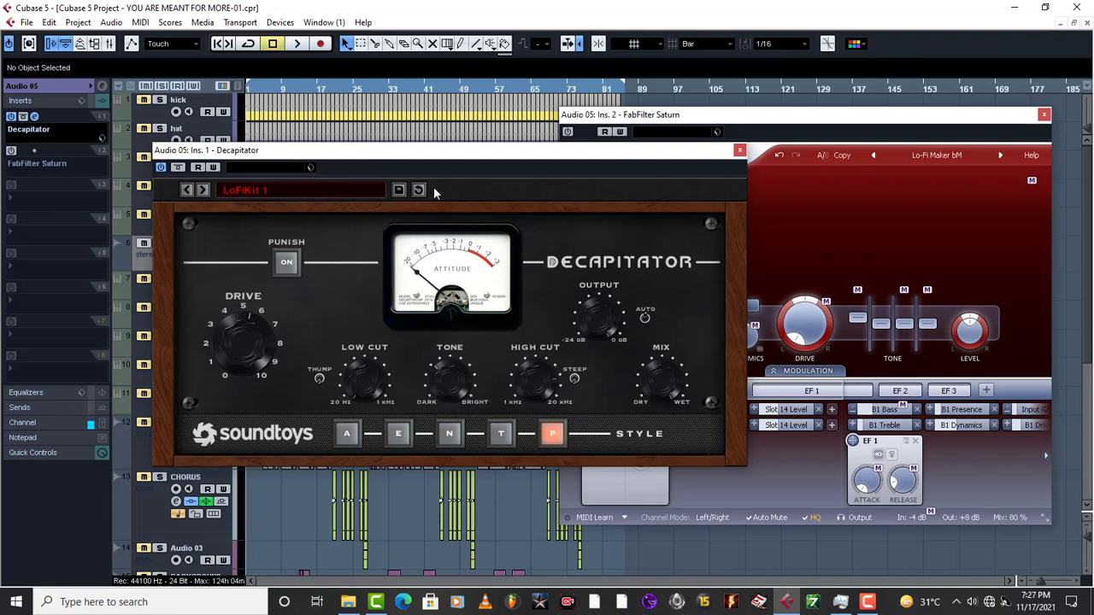
- Bypass Decapitator, activate FabFilter Saturn and play the drums through Lo-Fi Maker bM, then stop playback
click(161, 167)
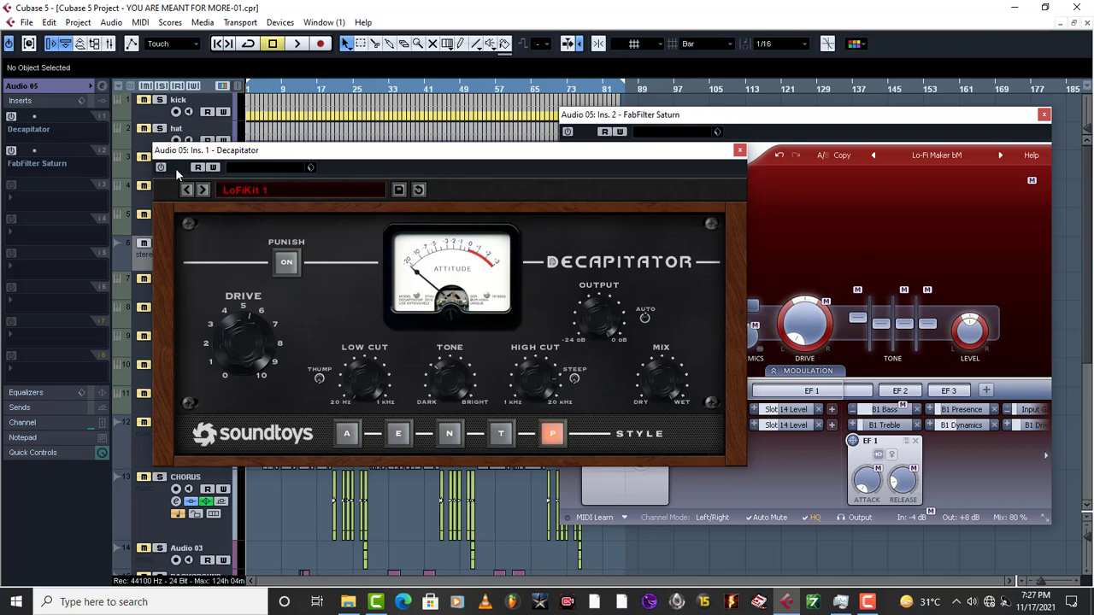
click(763, 117)
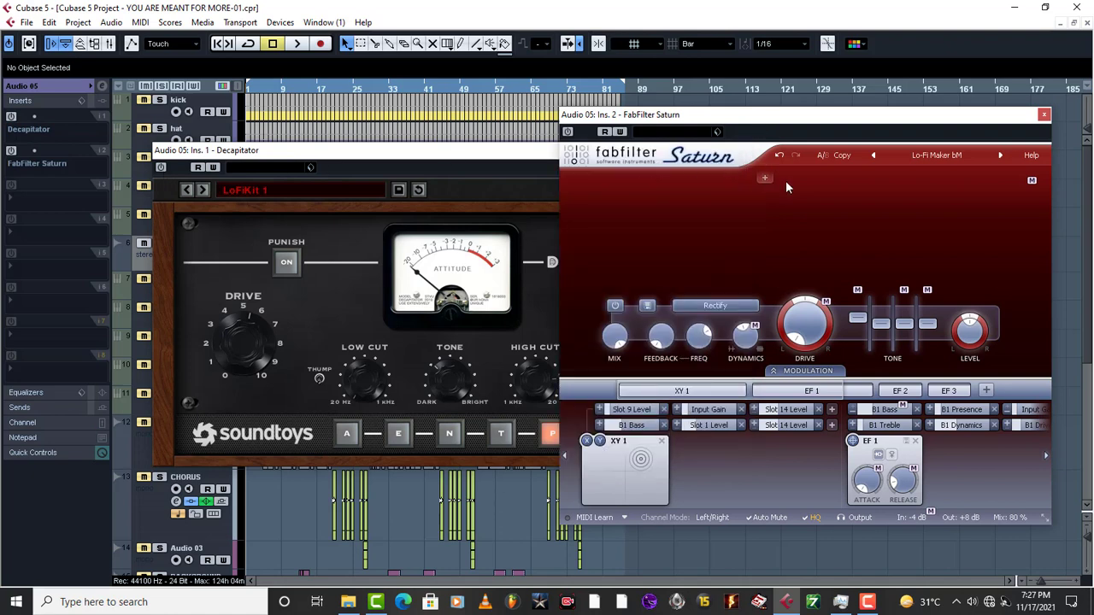
click(568, 134)
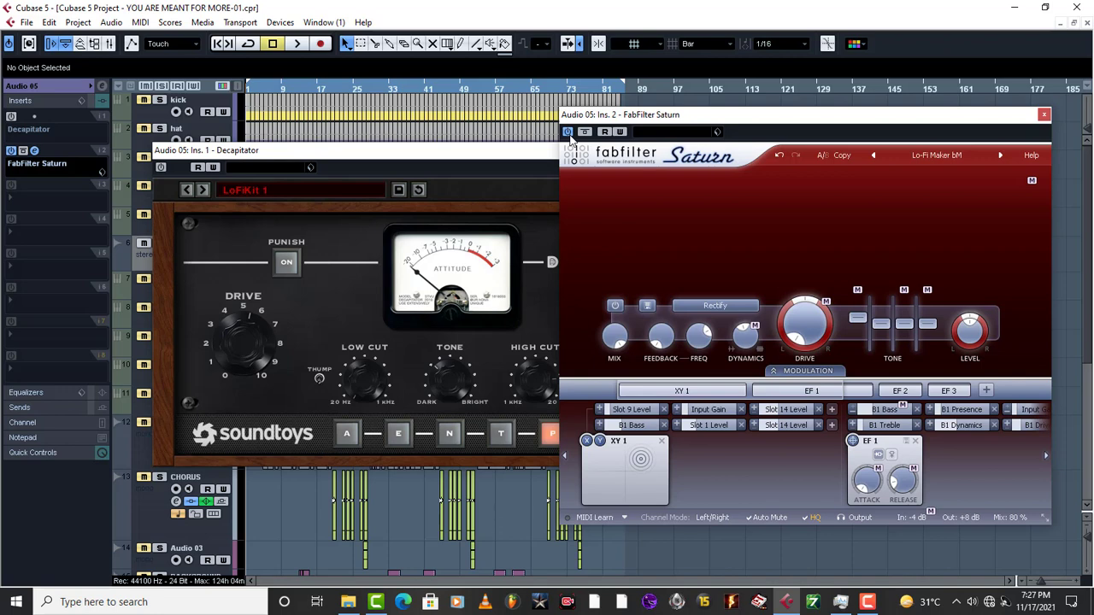
key(space)
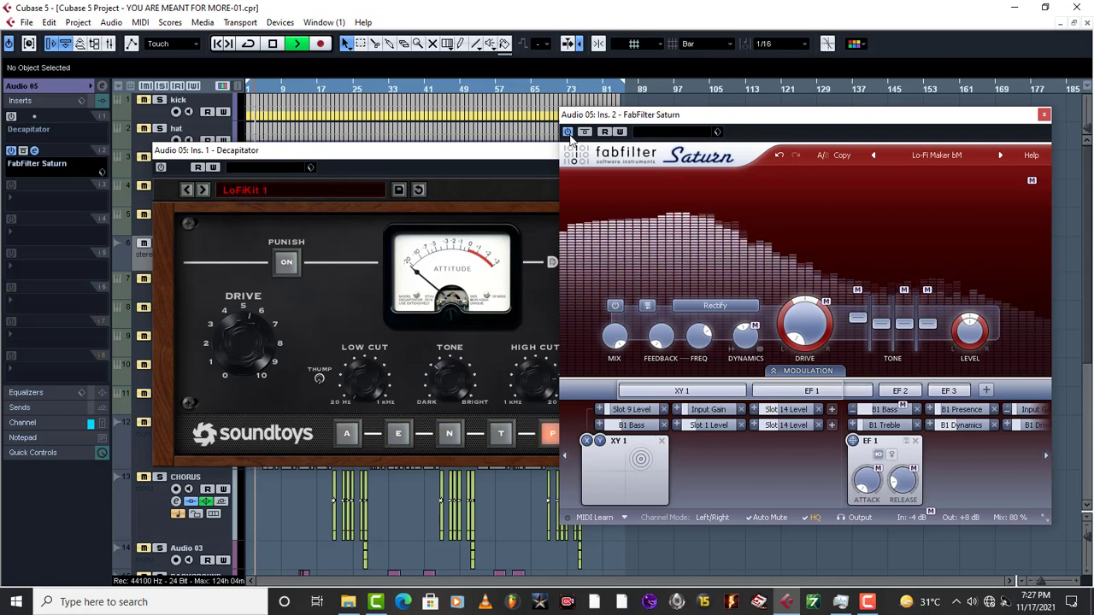
key(space)
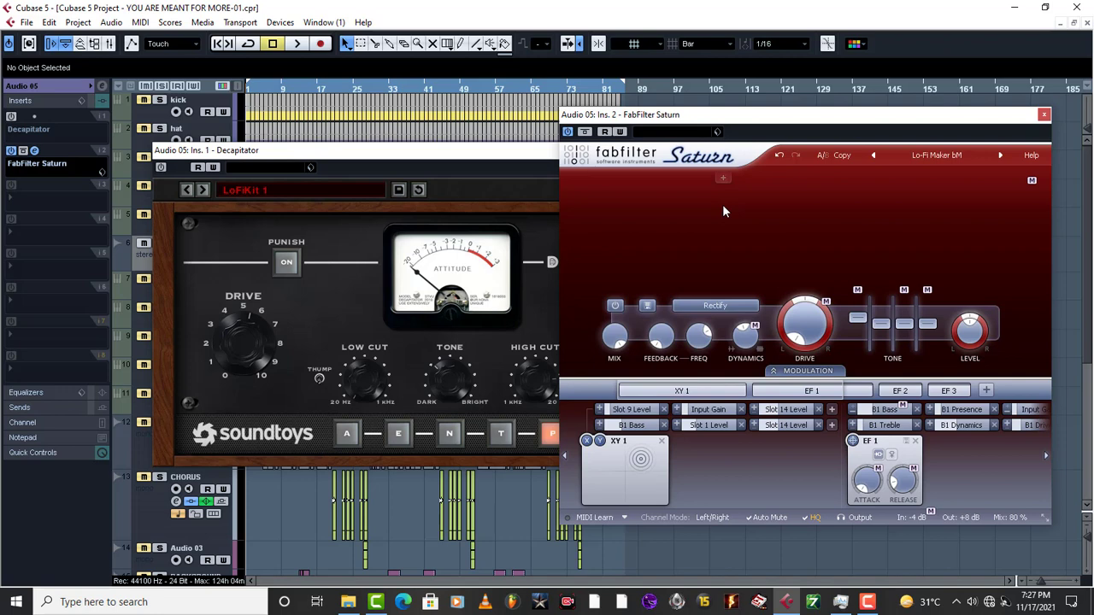
- Play the drums through Decapitator's LoFiKit 1, lower its Drive to about 2, and replay them before stopping playback
click(334, 288)
key(space)
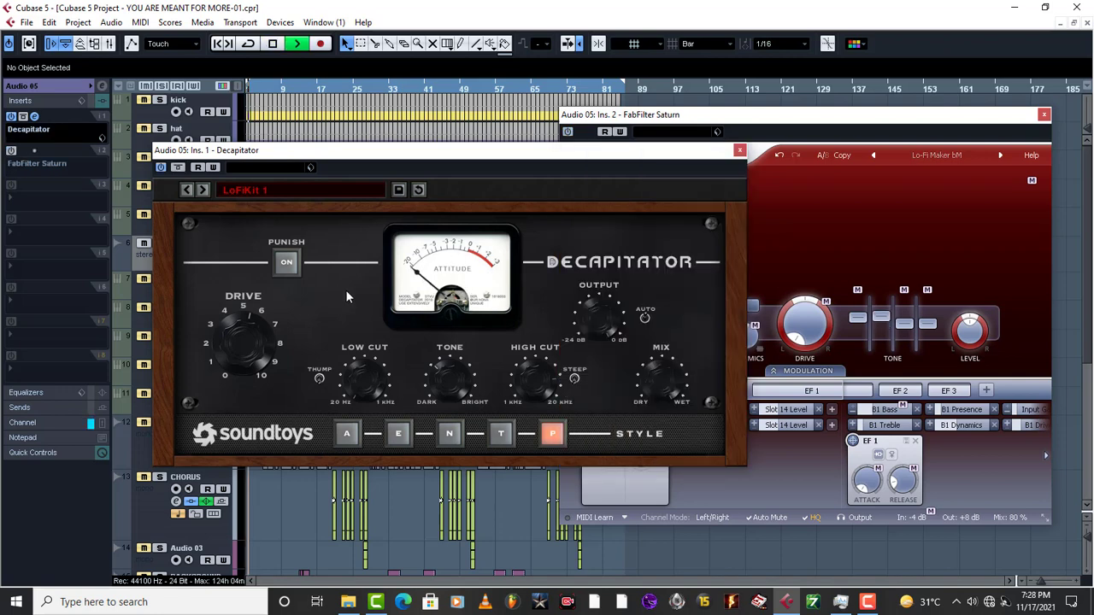
key(space)
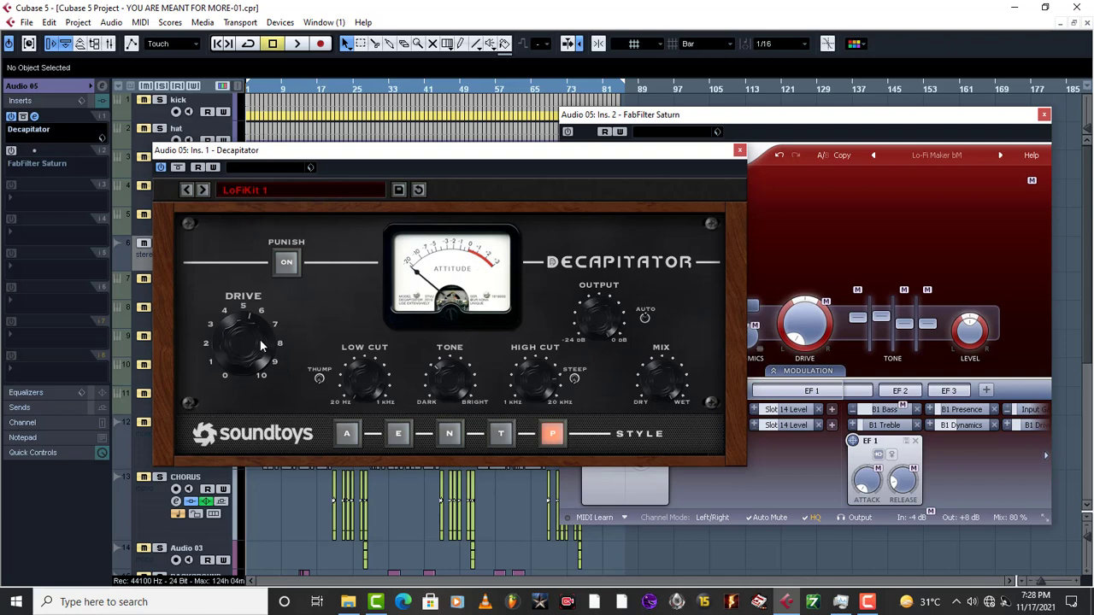
drag(261, 345, 238, 393)
key(space)
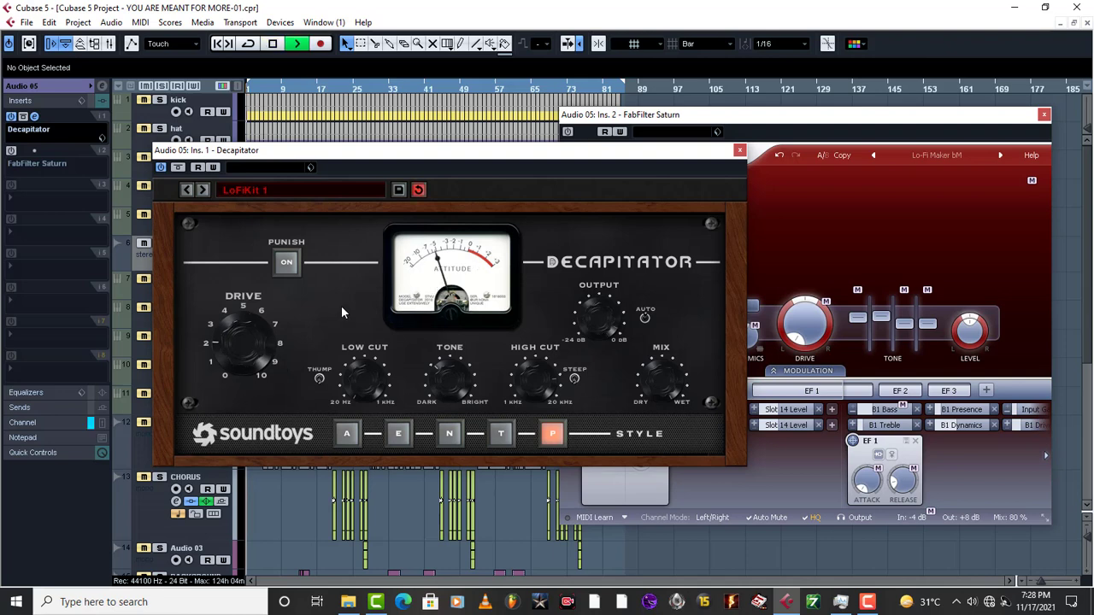
key(space)
- Load the HighCrispyMix drum preset in Decapitator and Crispy Fats I - 6 Bands SM in FabFilter Saturn
click(929, 159)
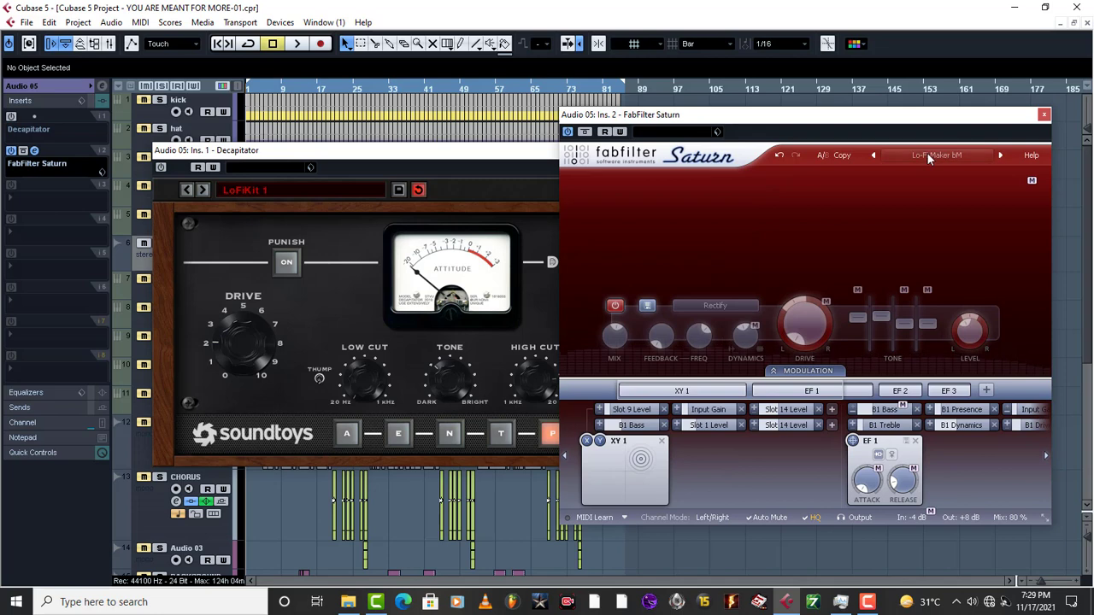
click(304, 189)
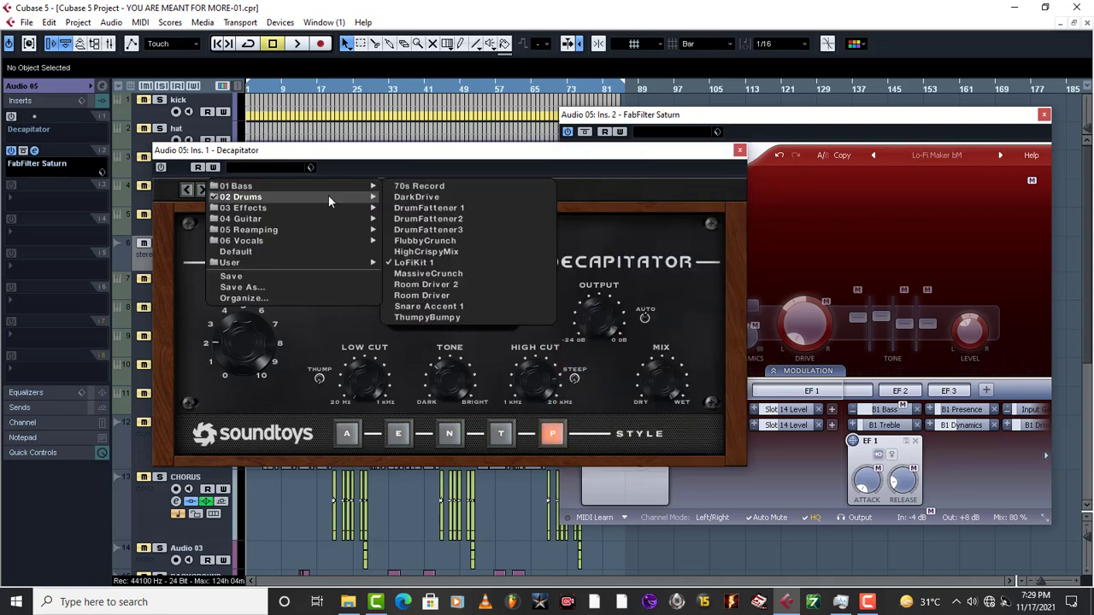
click(438, 252)
- Audition the drums twice through Decapitator's HighCrispyMix preset with Saturn bypassed, stopping playback each time
key(space)
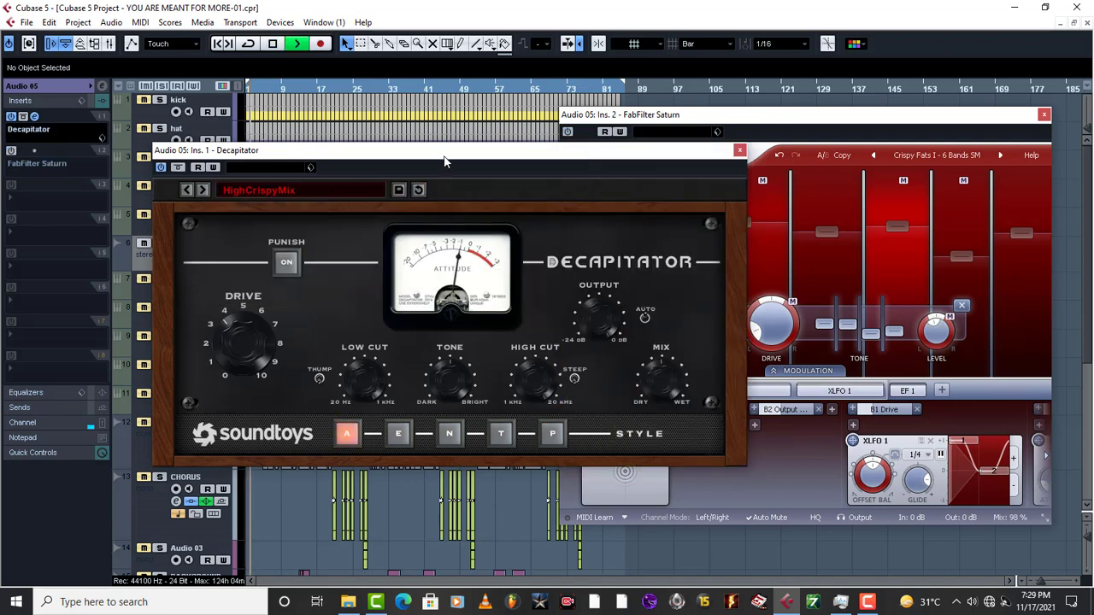
key(space)
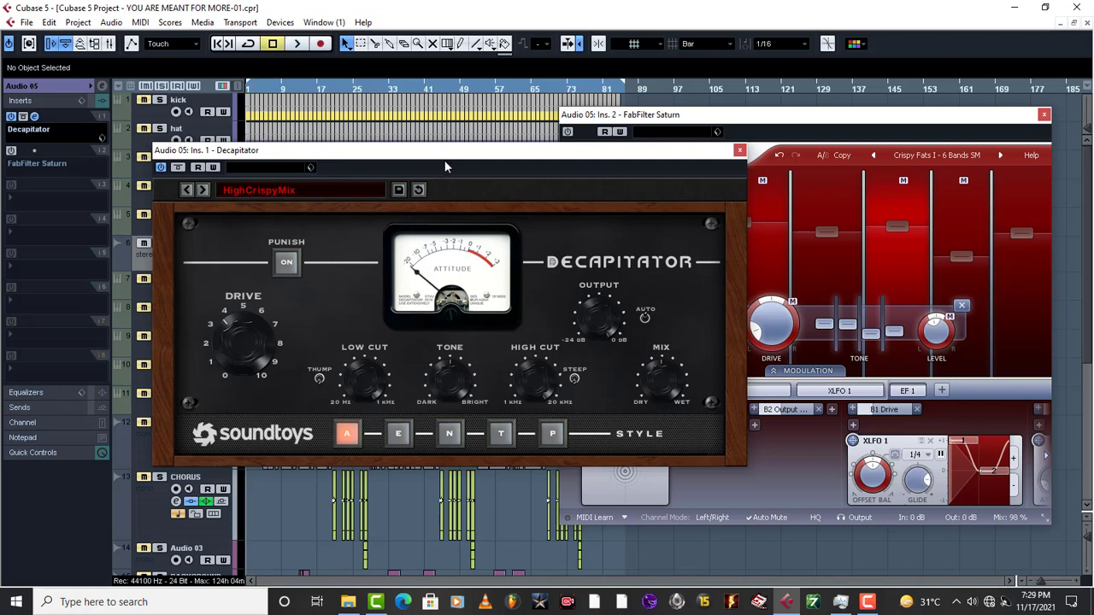
key(space)
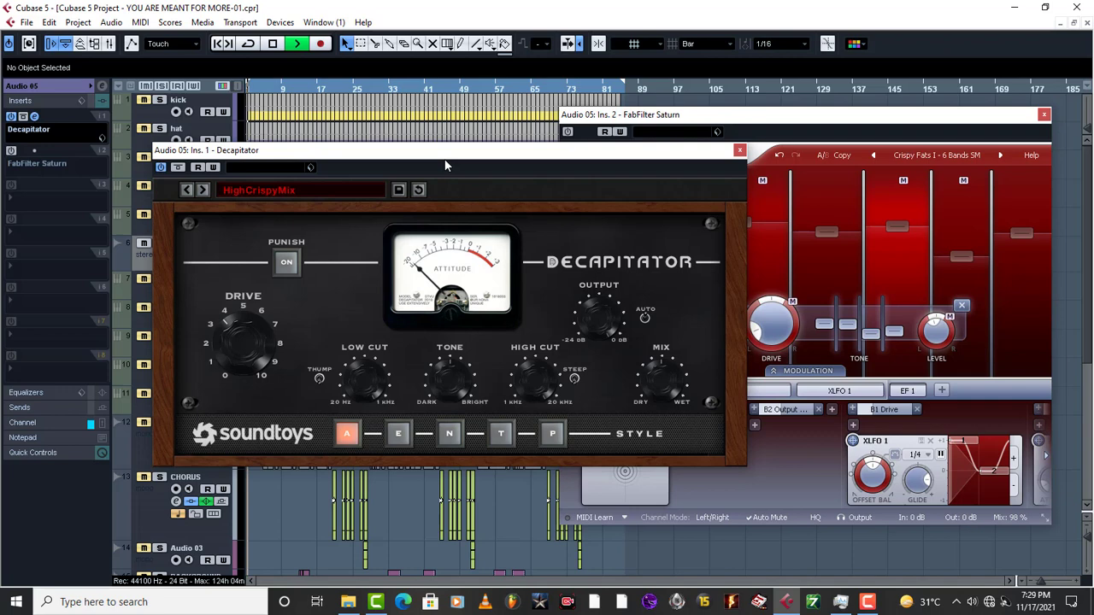
key(space)
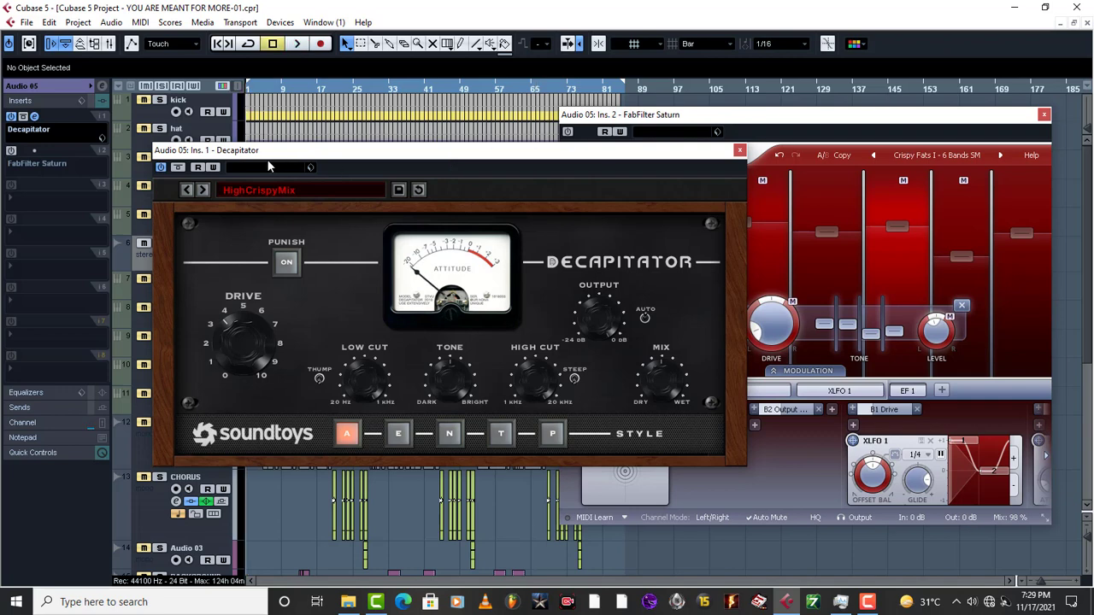
- Make FabFilter Saturn the active insert instead of Decapitator and play the drums through Crispy Fats I - 6 Bands SM, then stop playback
click(622, 127)
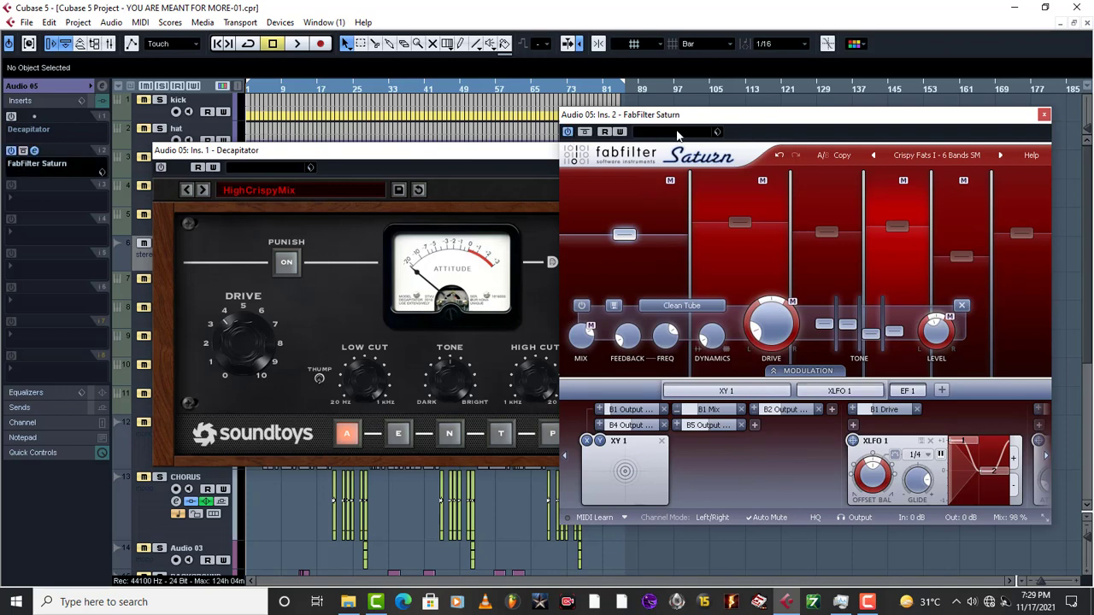
key(space)
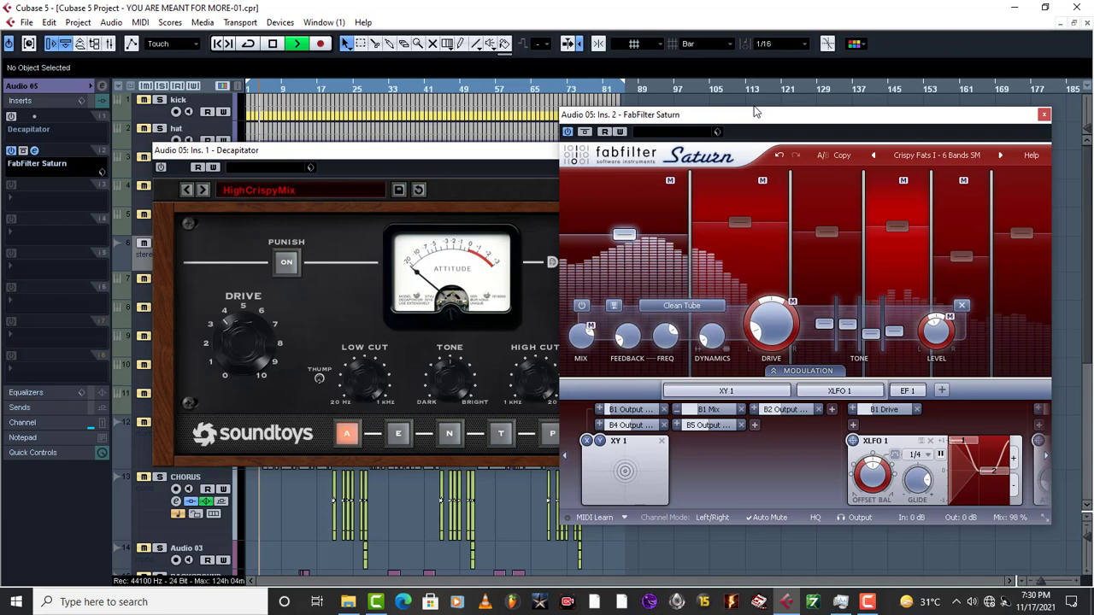
key(space)
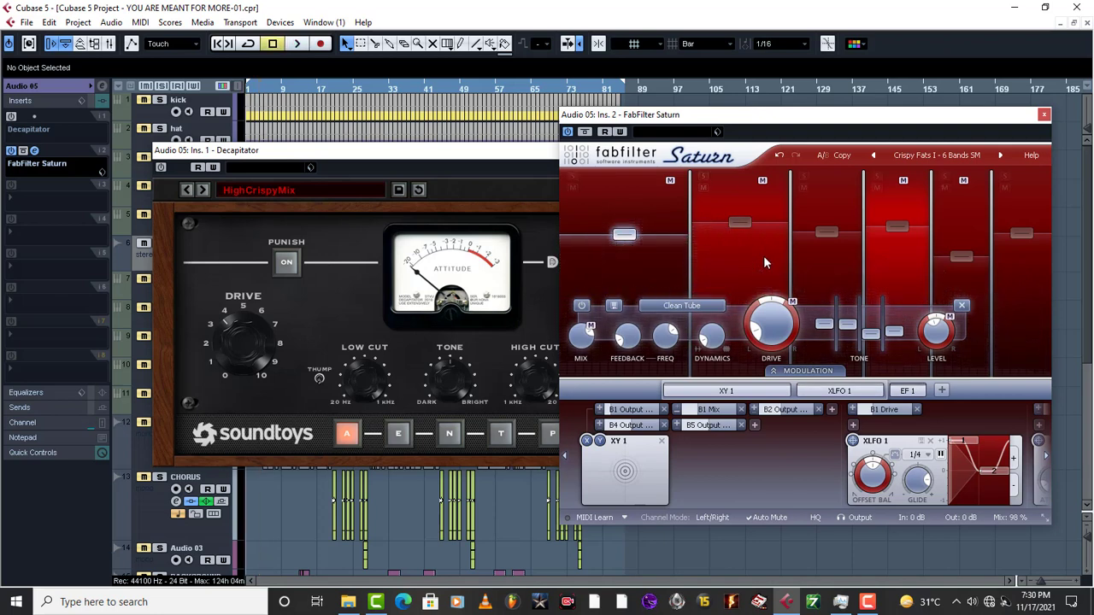
- Make Decapitator the active Audio 05 insert instead of Saturn and play the drums through HighCrispyMix, then stop playback
click(160, 170)
key(space)
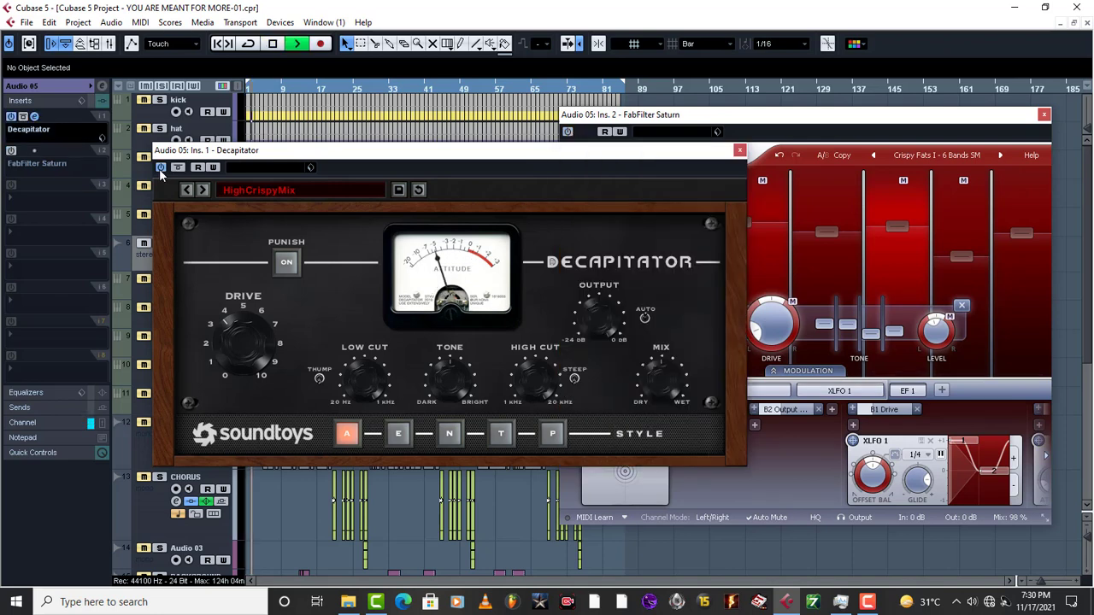
key(space)
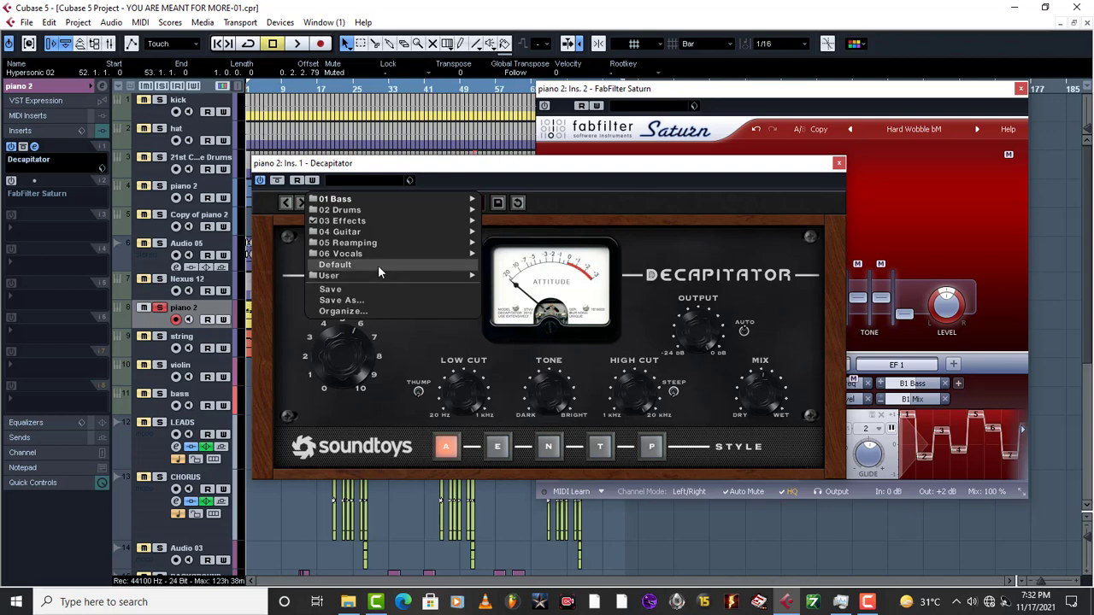
- Load the Default preset in Decapitator on the piano 2 track and play the piano briefly, then stop
click(378, 265)
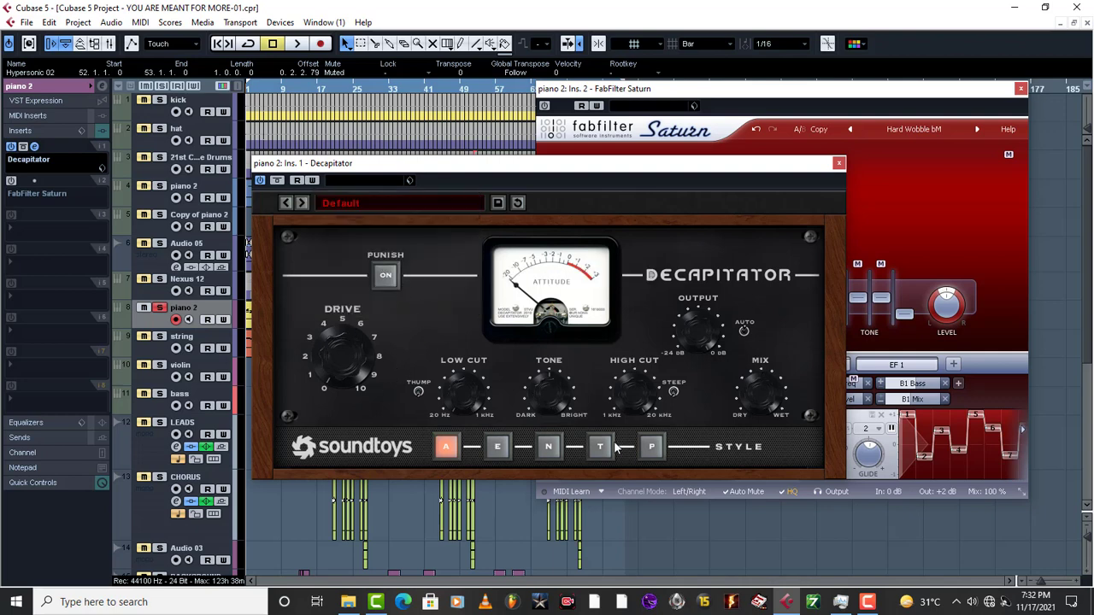
key(space)
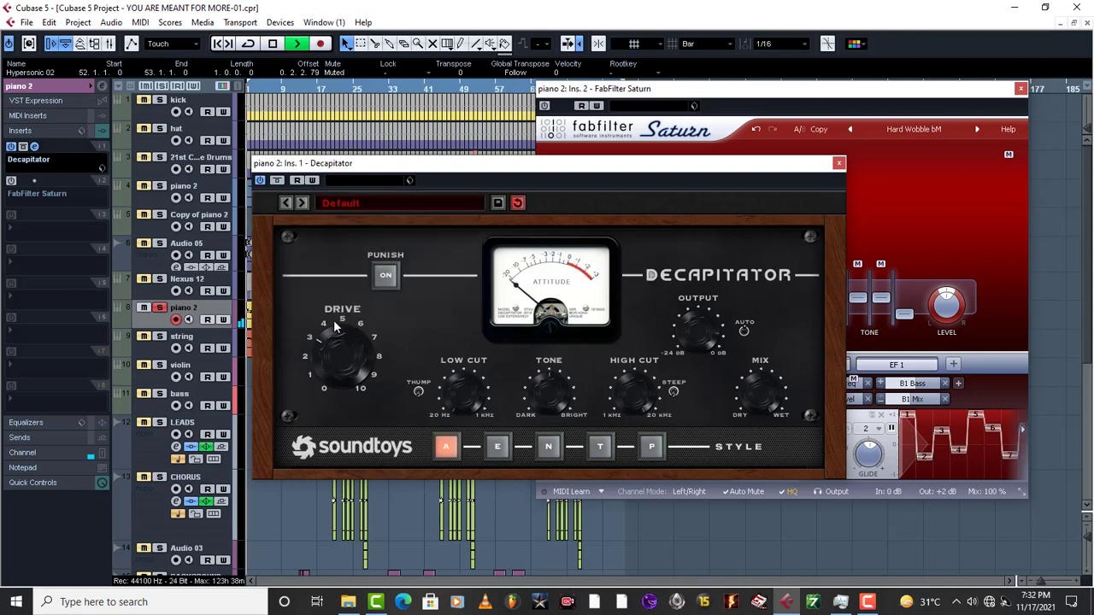
key(space)
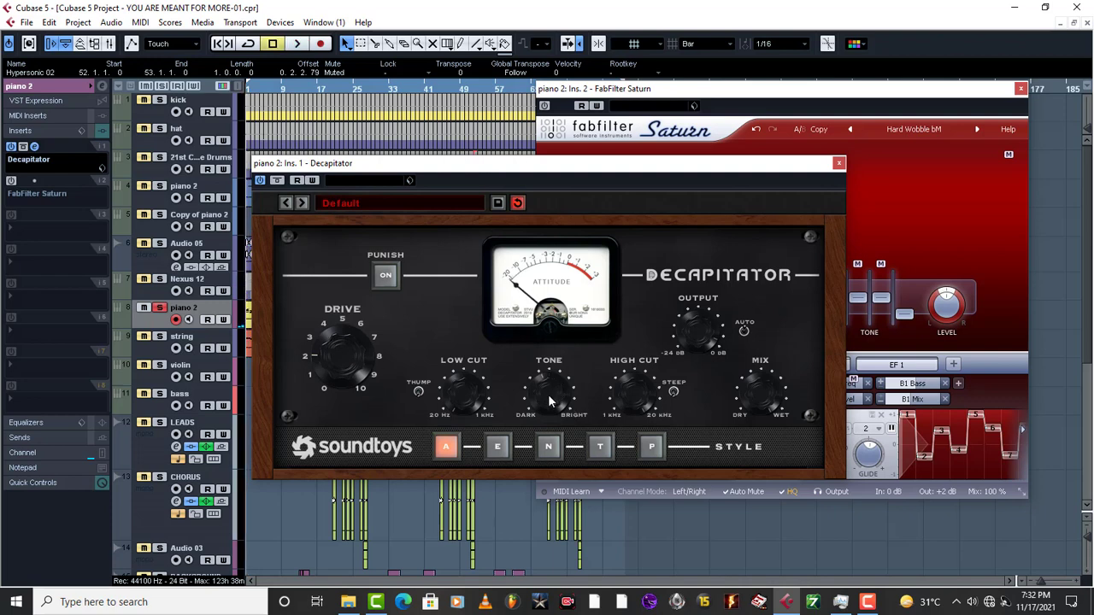
- Adjust Decapitator's Tone, replay the piano while varying Drive and leaving it at about 2, then stop playback
drag(549, 401, 550, 423)
key(space)
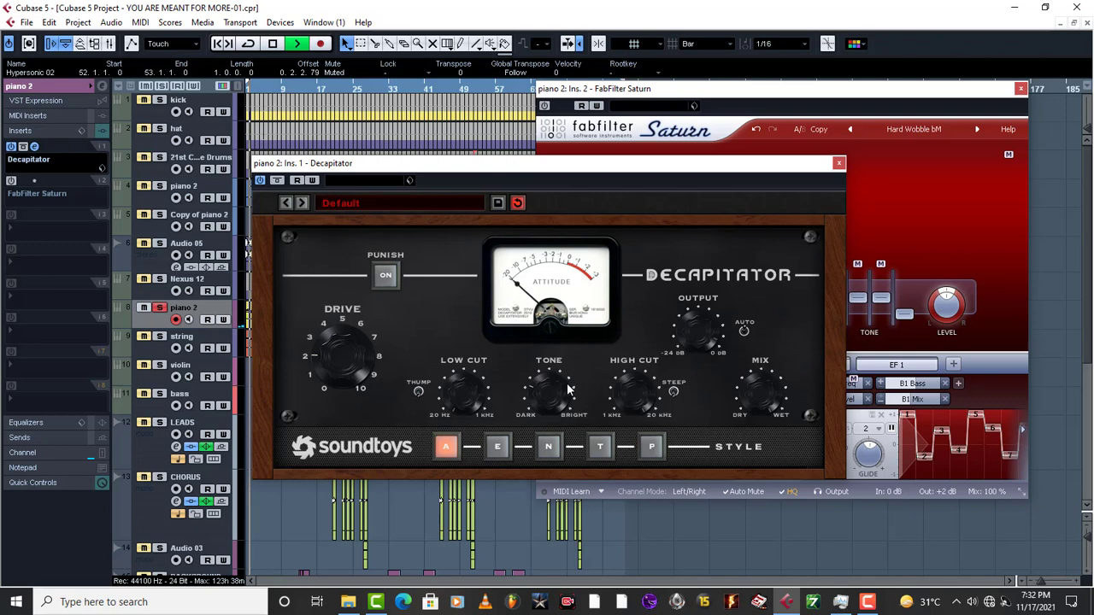
drag(335, 373, 330, 351)
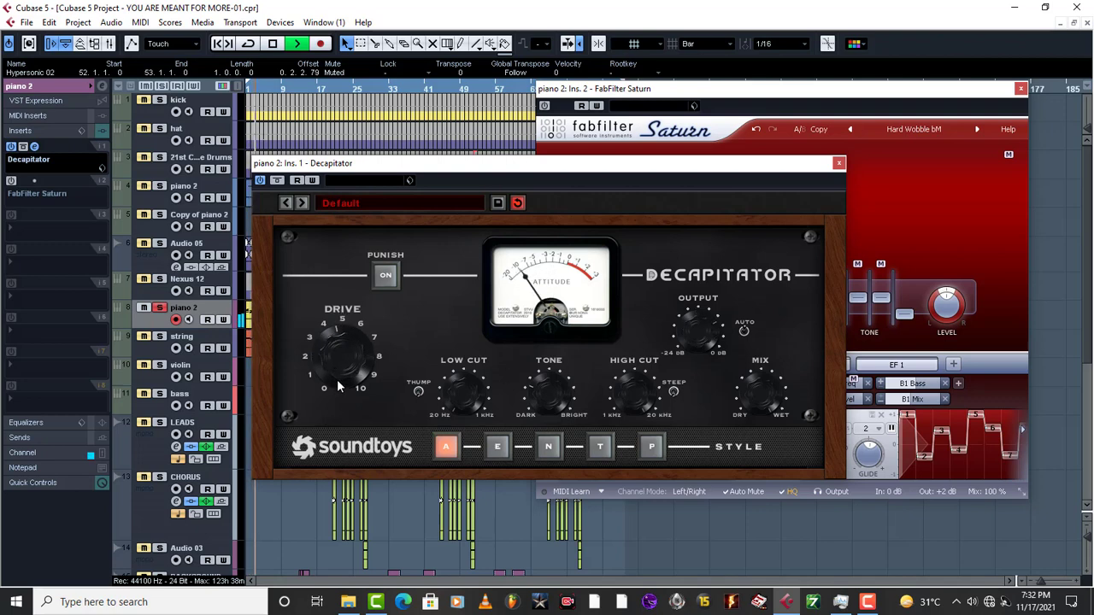
scroll(336, 383, down, 5)
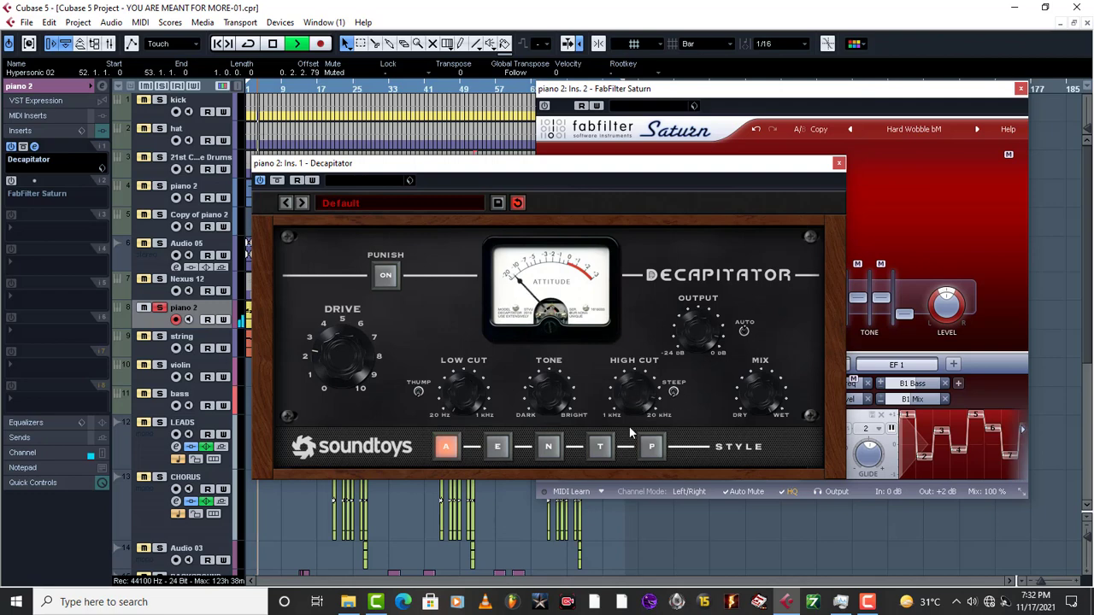
key(space)
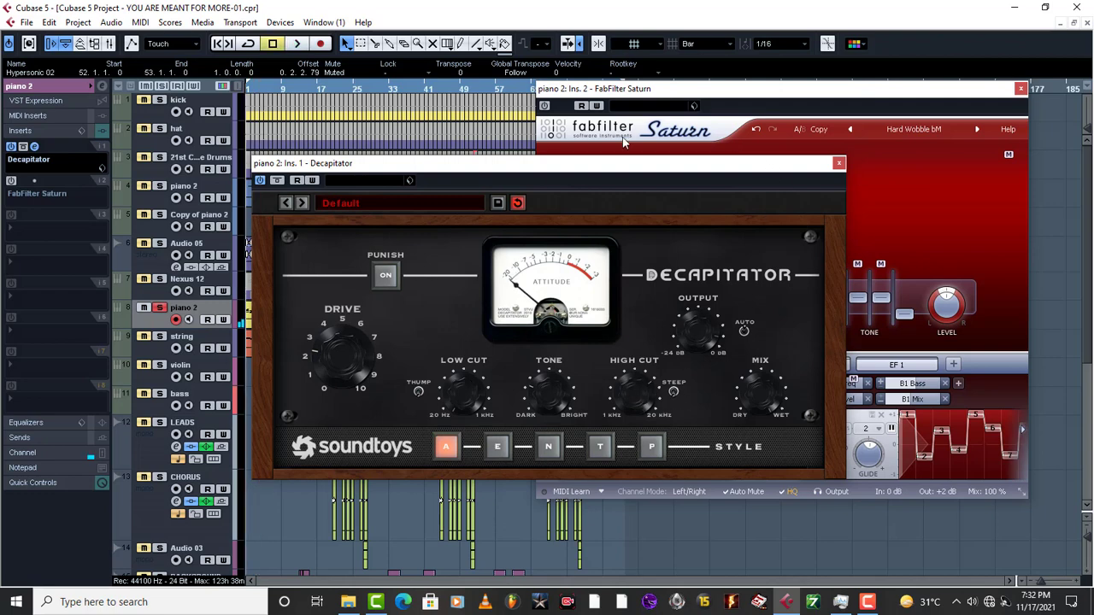
- Make FabFilter Saturn the active piano 2 insert instead of Decapitator and load its Default Setting preset
click(259, 180)
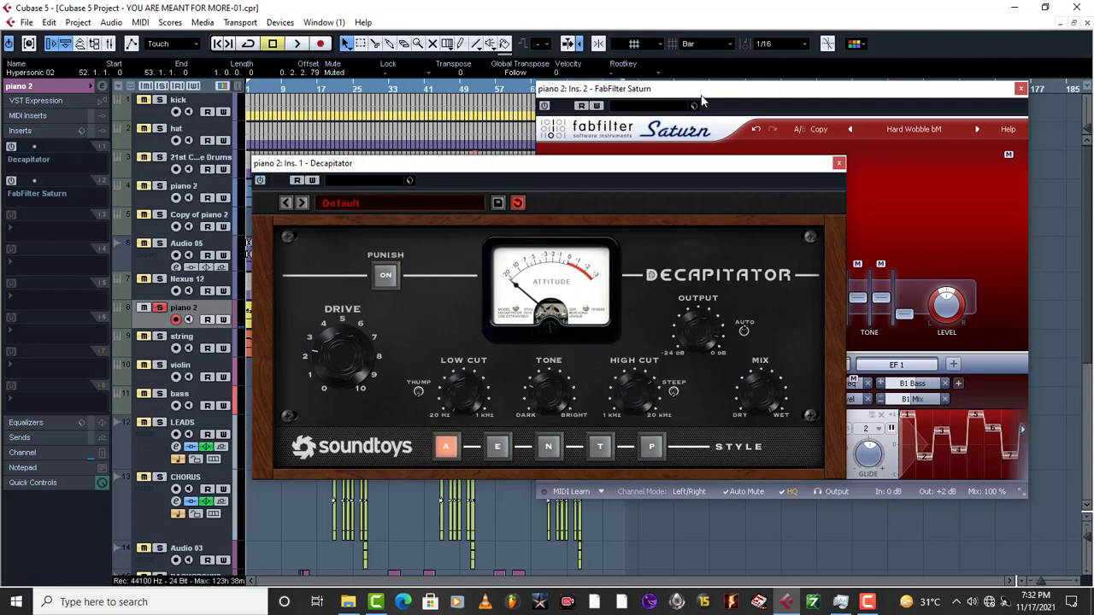
click(673, 106)
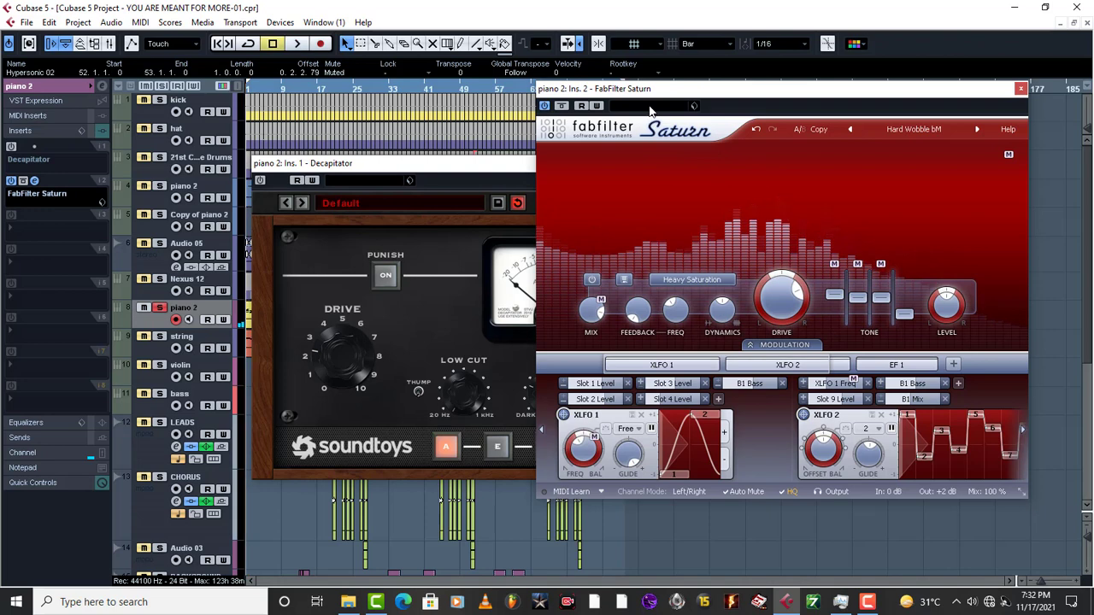
click(902, 129)
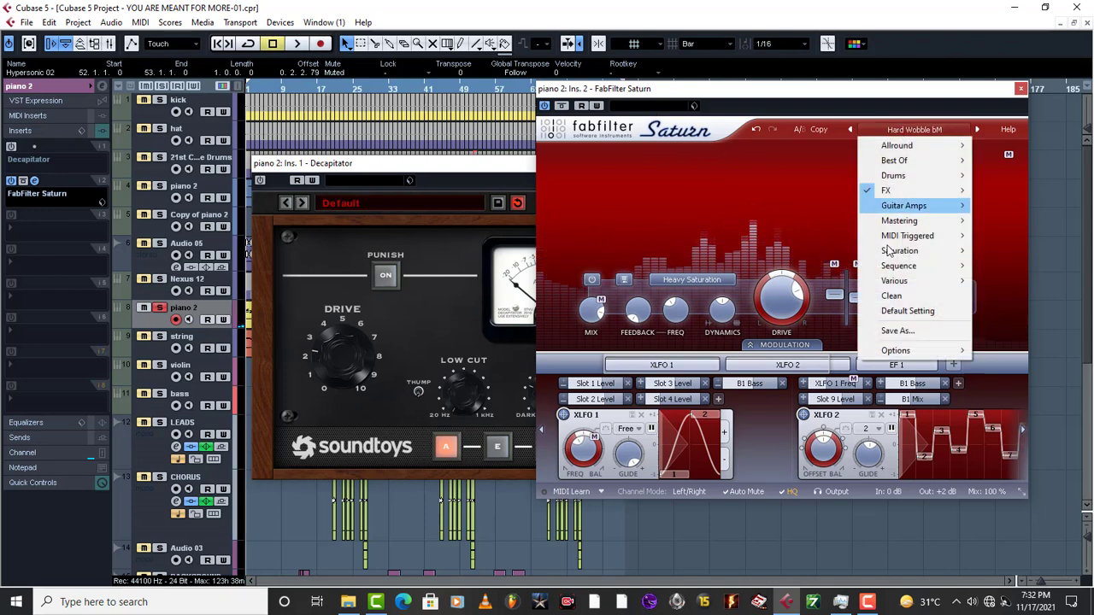
click(910, 311)
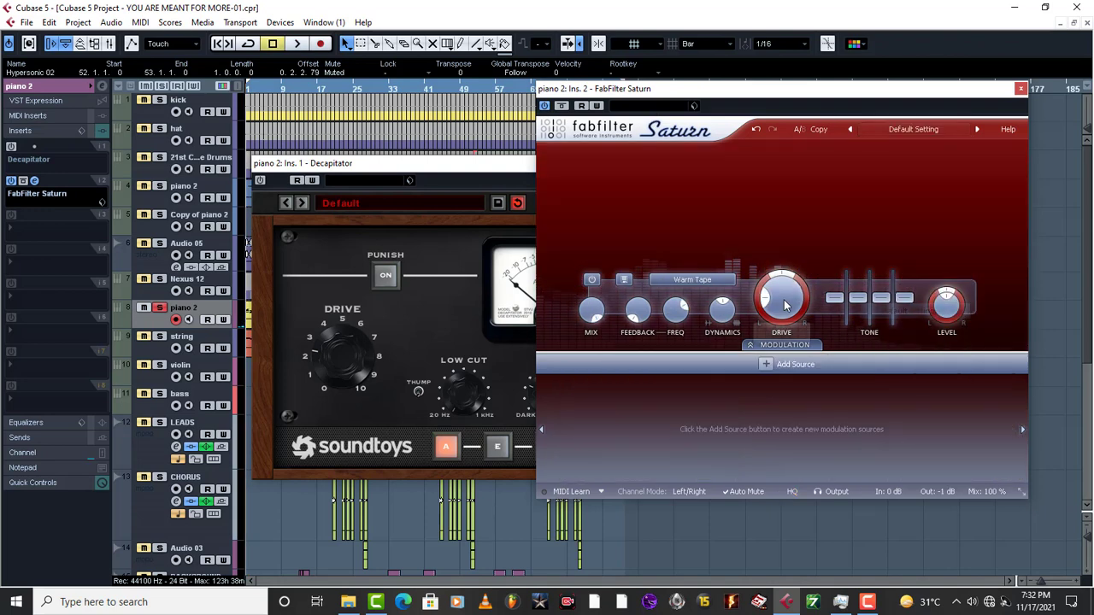
- Raise Saturn's Warm Tape Drive to about the middle and adjust its Band 1 Tone sliders during piano playback
drag(765, 297, 795, 295)
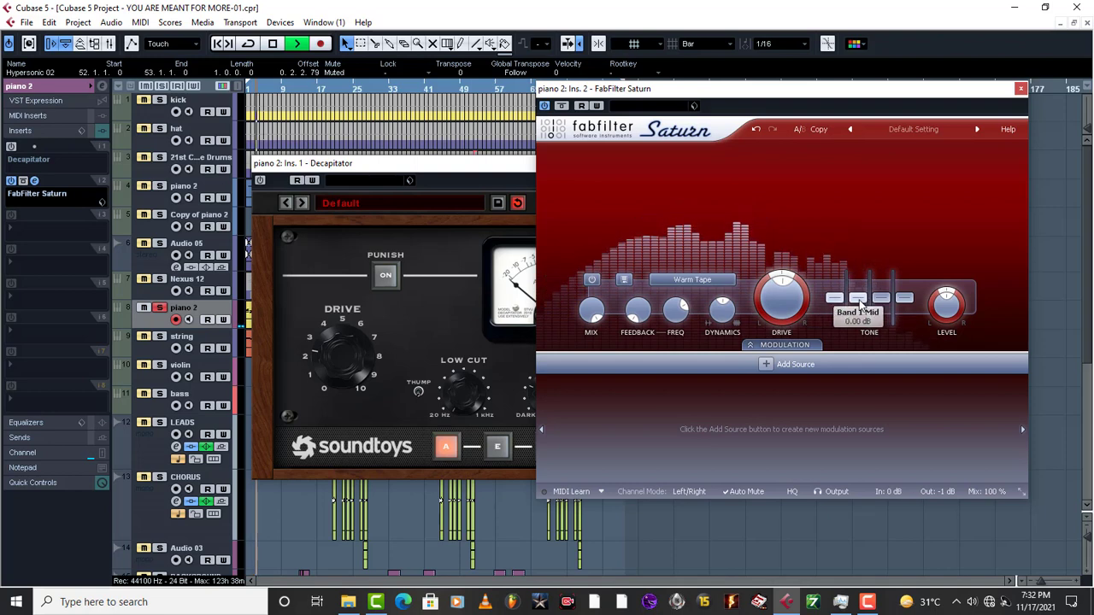
drag(858, 298, 904, 292)
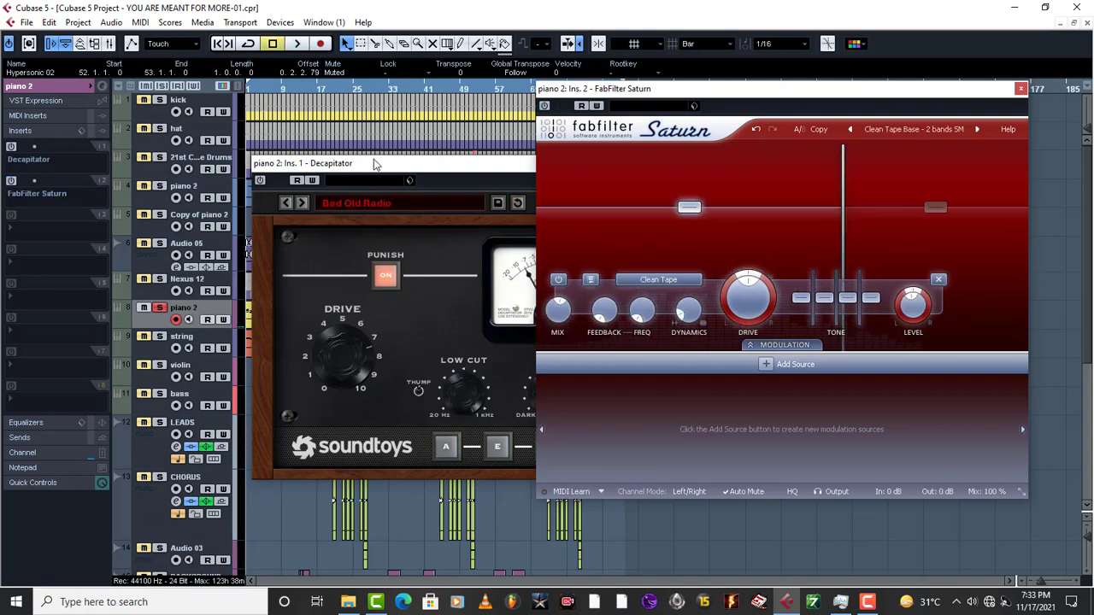
- Activate Decapitator on piano 2 and audition successive presets from Bad Old Radio through BlitzedOut and MurkyBreakUp to Beefy G 2, then stop playback
click(257, 181)
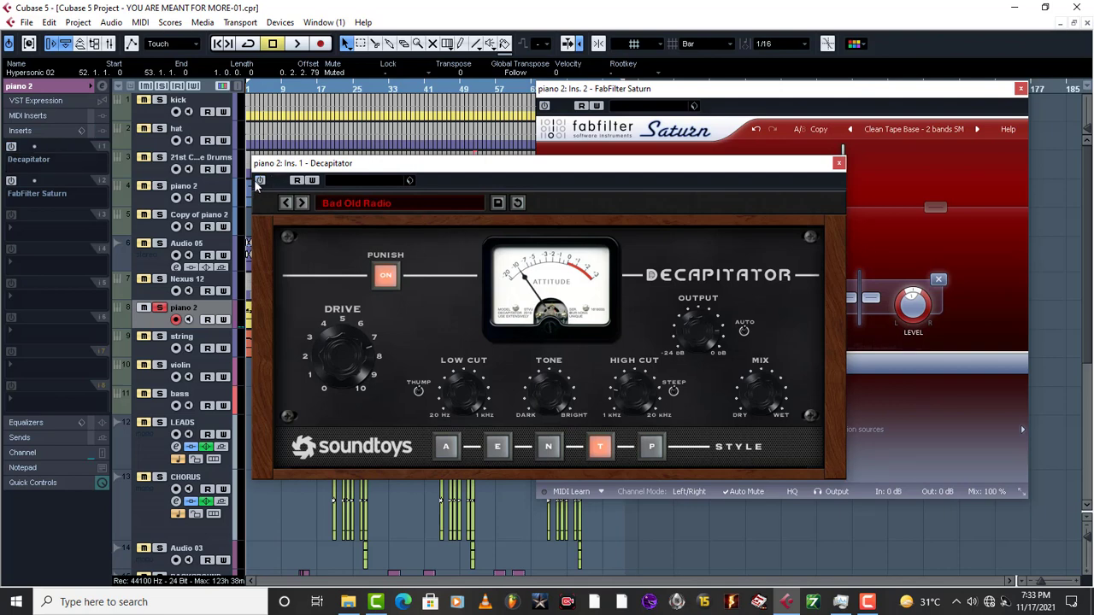
click(260, 180)
key(space)
click(300, 202)
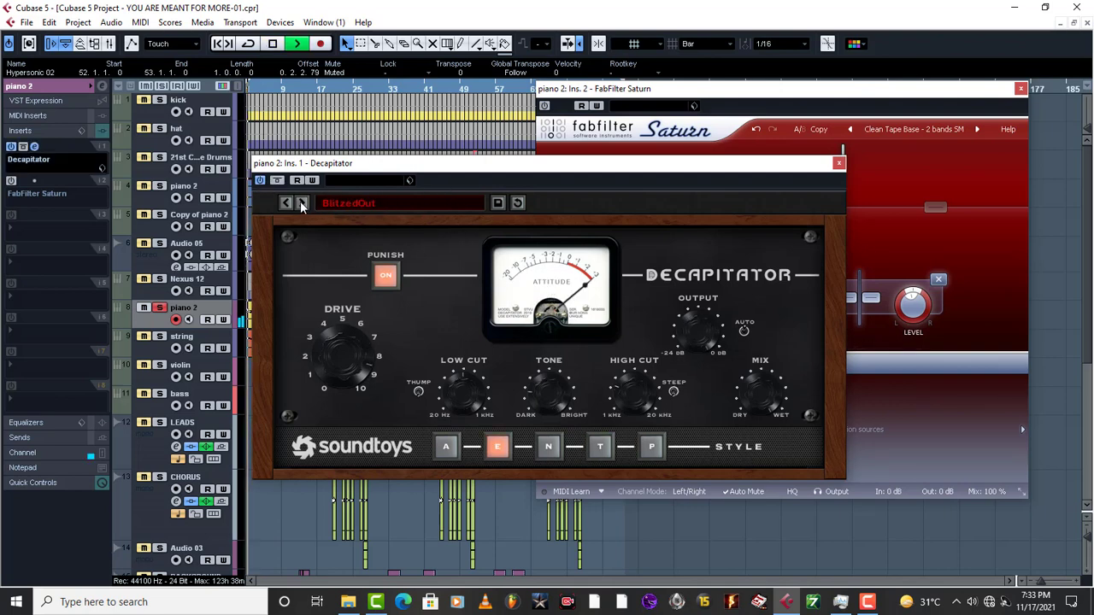
click(301, 202)
click(301, 202)
click(300, 202)
click(301, 203)
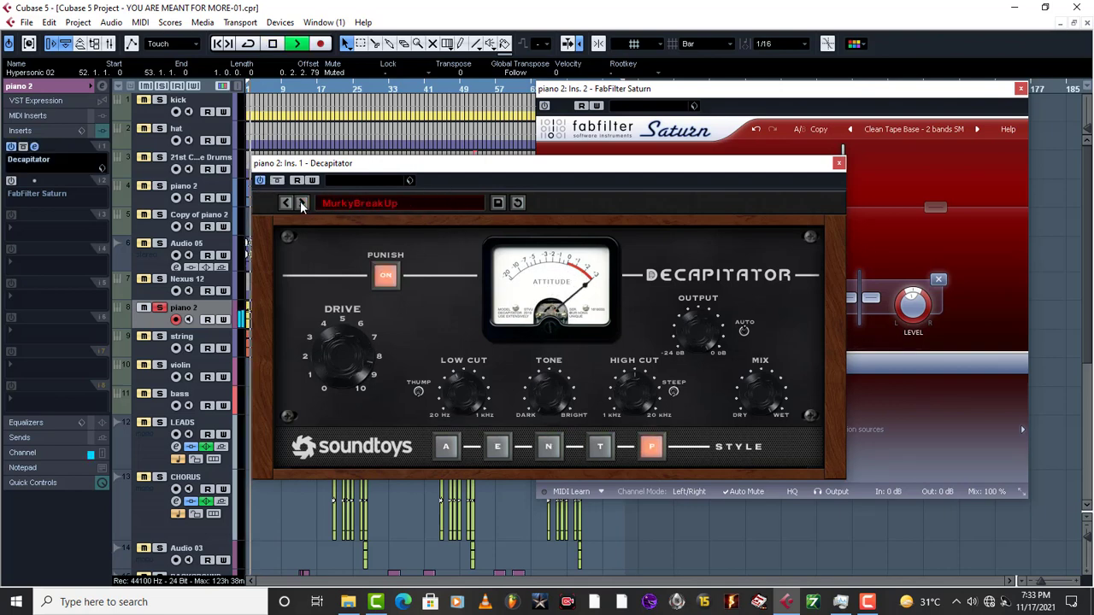
click(301, 202)
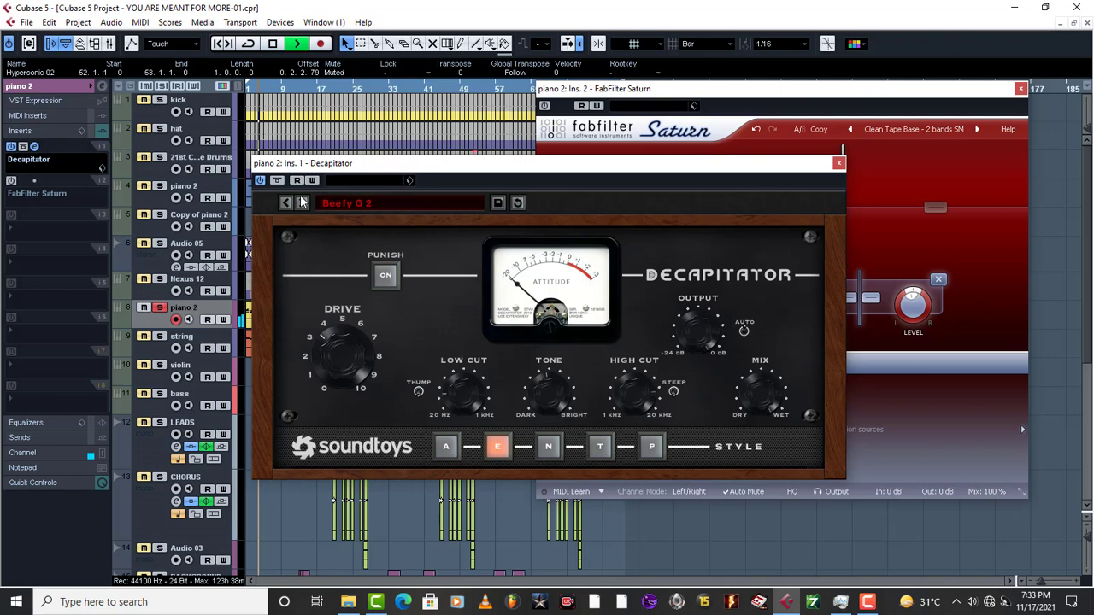
key(space)
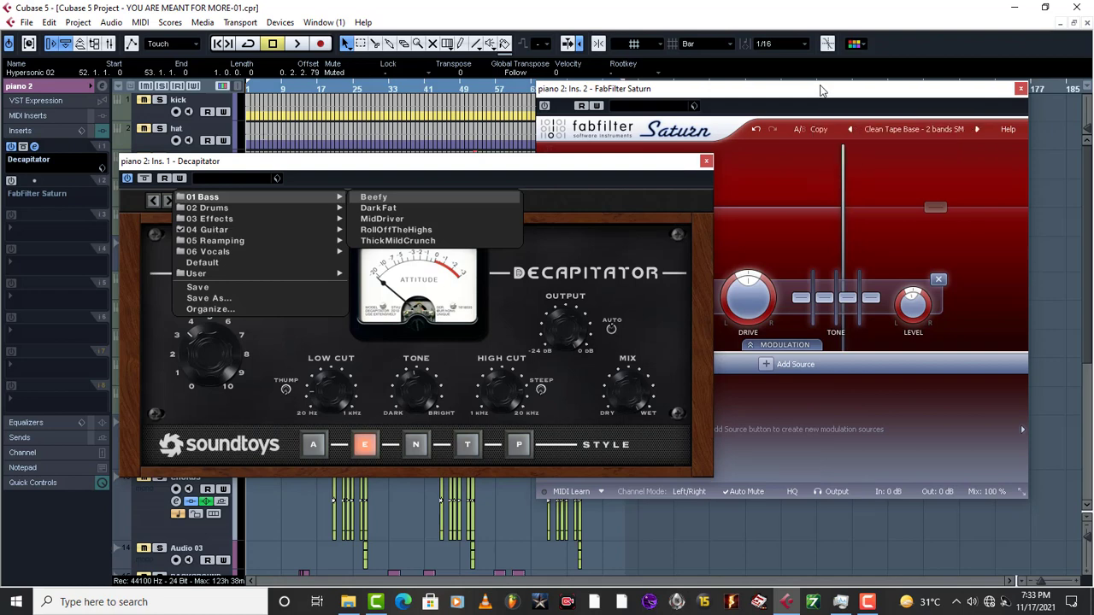
- Close the Decapitator and FabFilter Saturn windows of piano 2 and turn off the track's solo
click(822, 101)
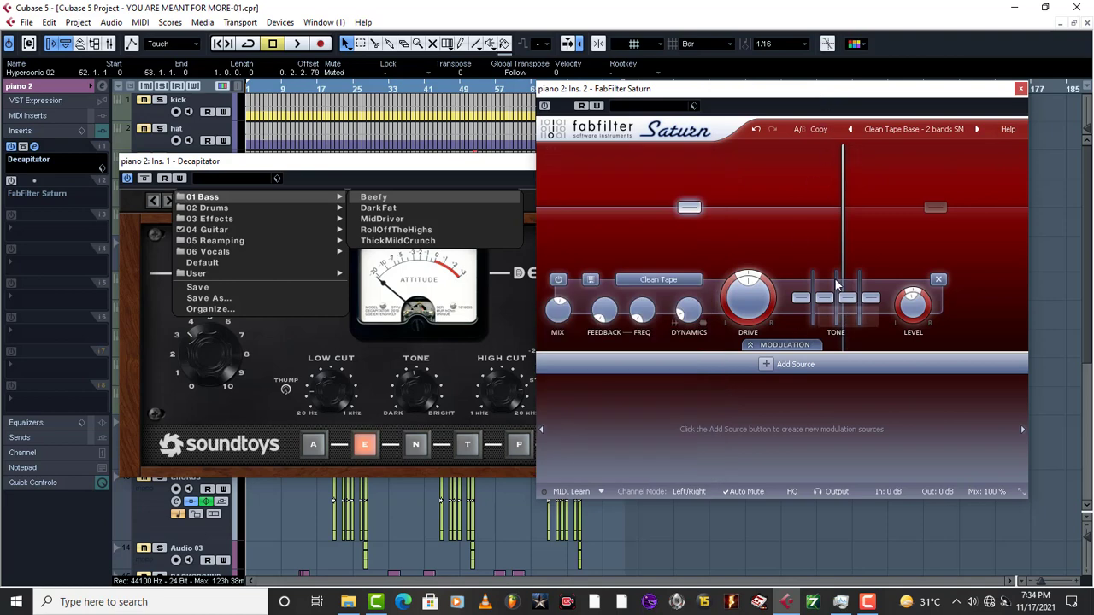
mouse_move(824, 306)
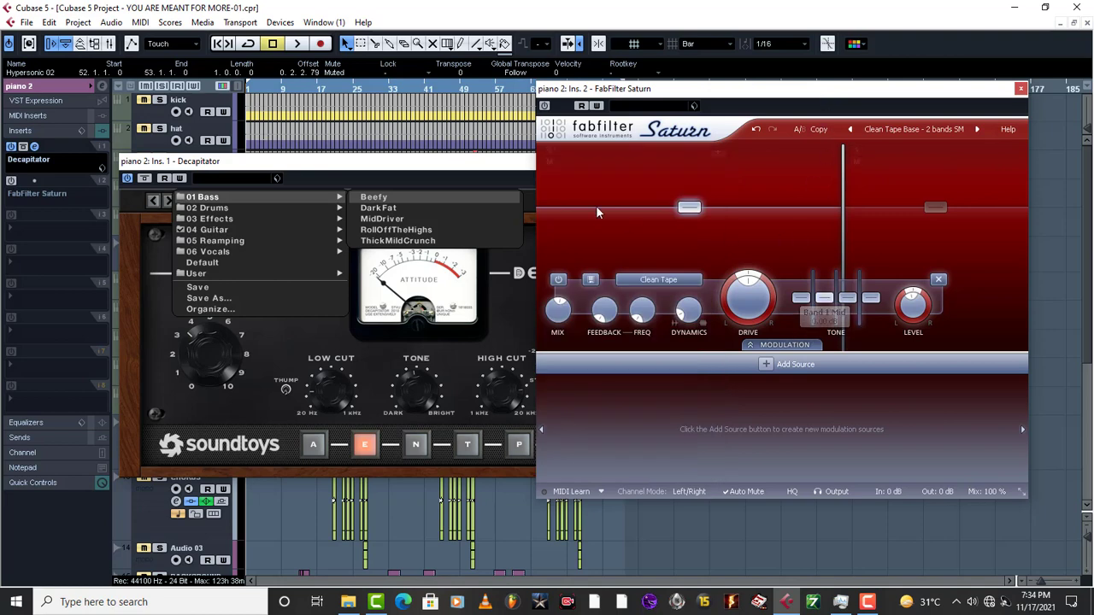
drag(471, 165, 633, 157)
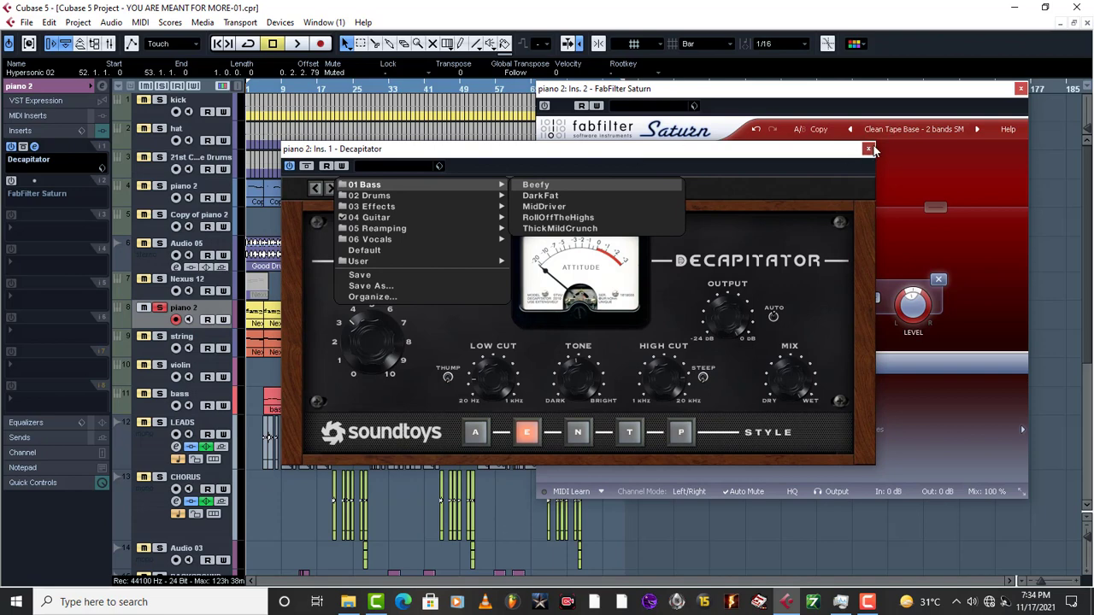
click(867, 149)
click(1020, 88)
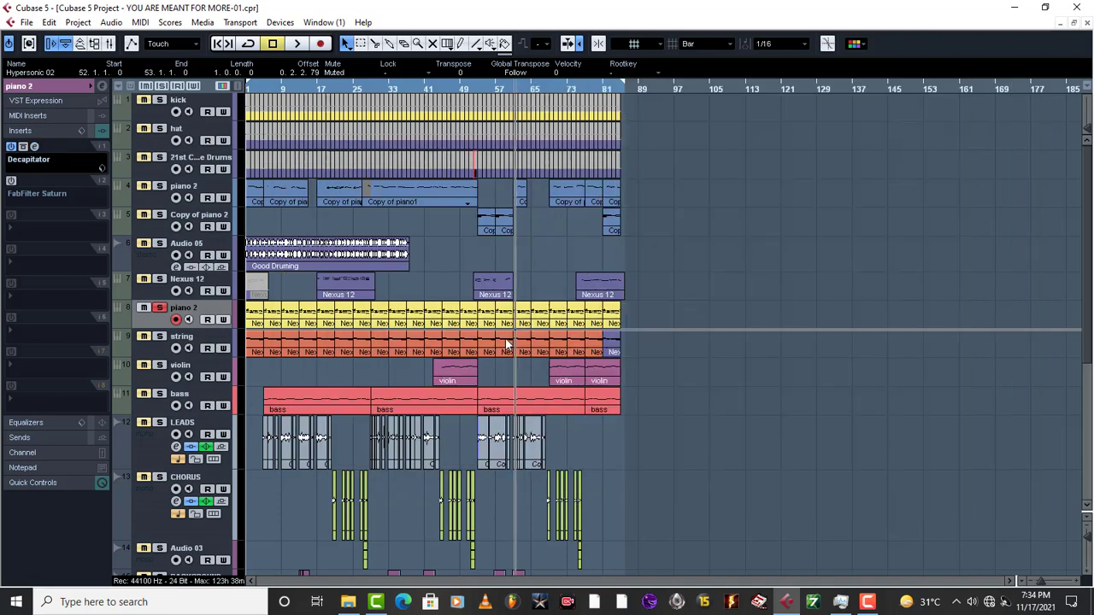
click(159, 309)
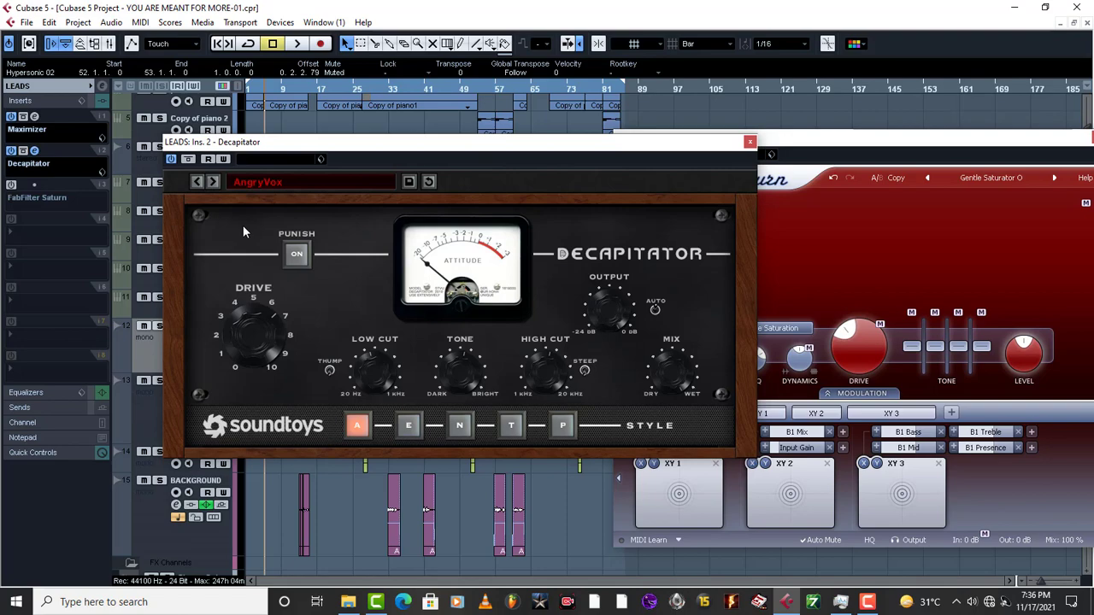
- Play the LEADS vocals through Decapitator's AngryVox preset, lower its Drive to about 3 during playback, then stop
key(space)
mouse_move(399, 150)
mouse_down()
mouse_move(503, 247)
mouse_move(425, 200)
mouse_move(405, 165)
mouse_up()
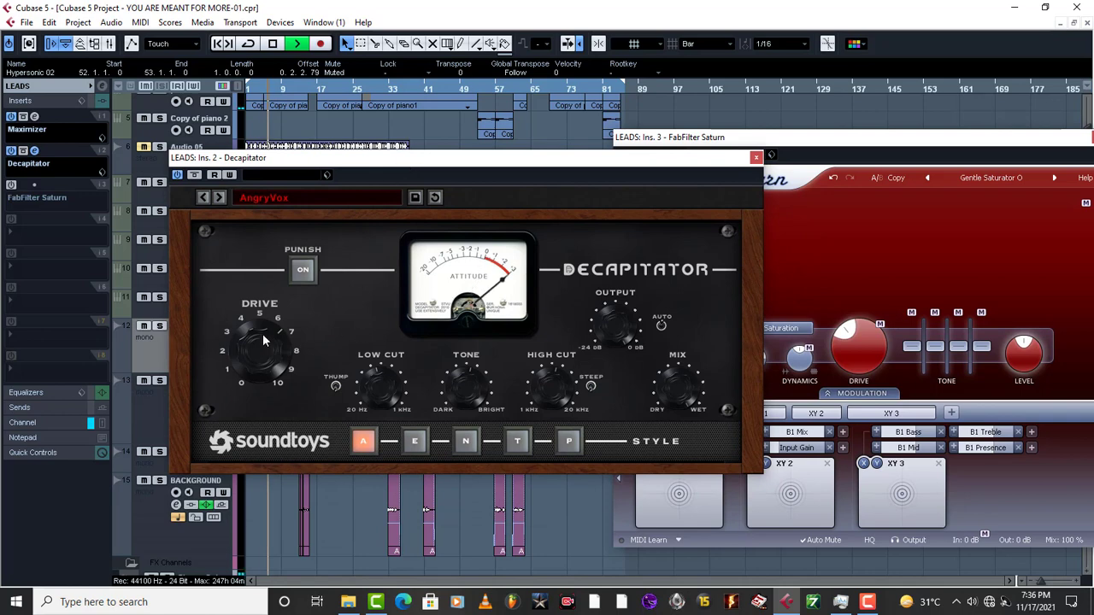
drag(262, 334, 253, 388)
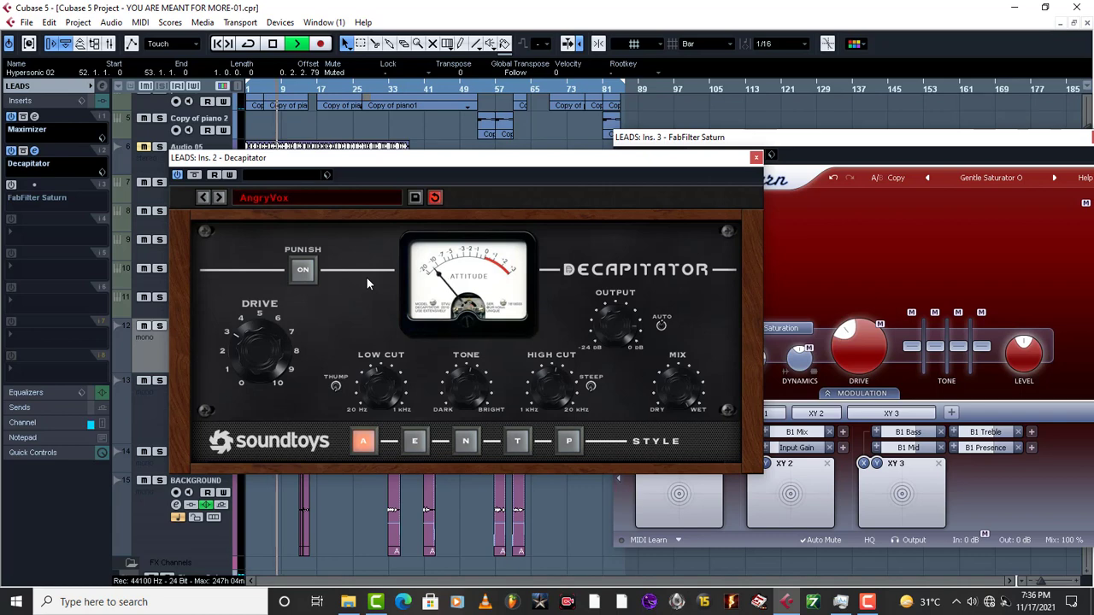
key(space)
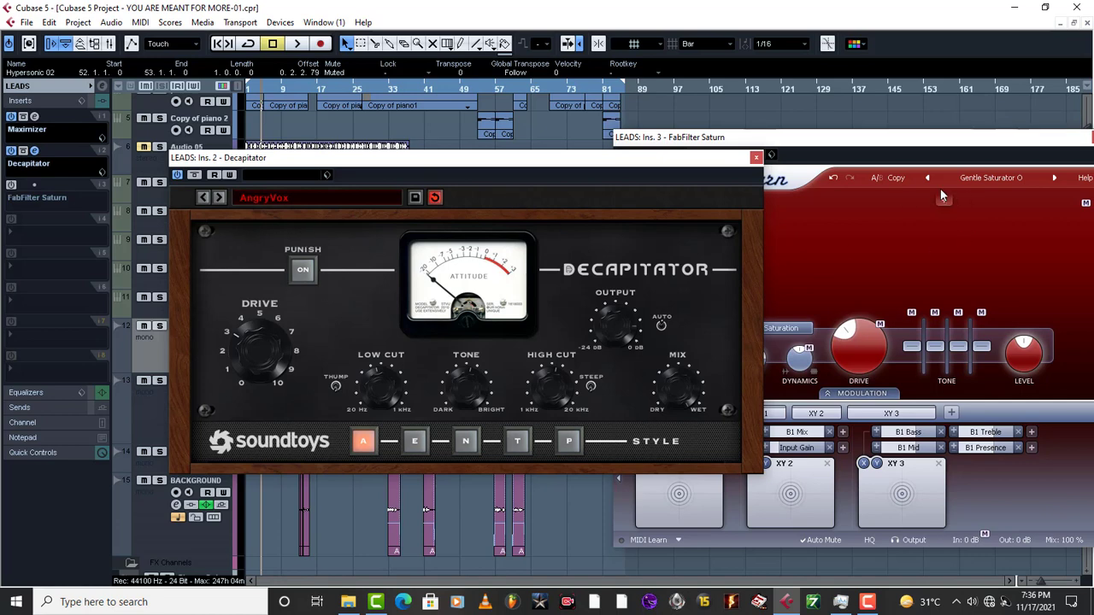
- Bypass Decapitator on the LEADS track, activate FabFilter Saturn, and move the Saturn window fully into view
click(914, 143)
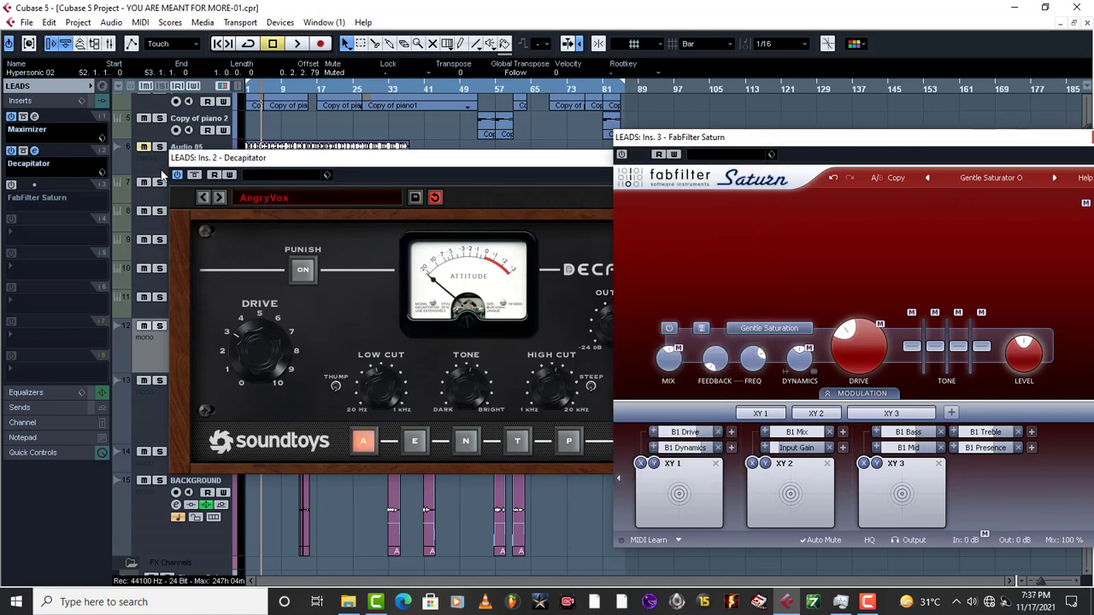
click(175, 182)
click(785, 139)
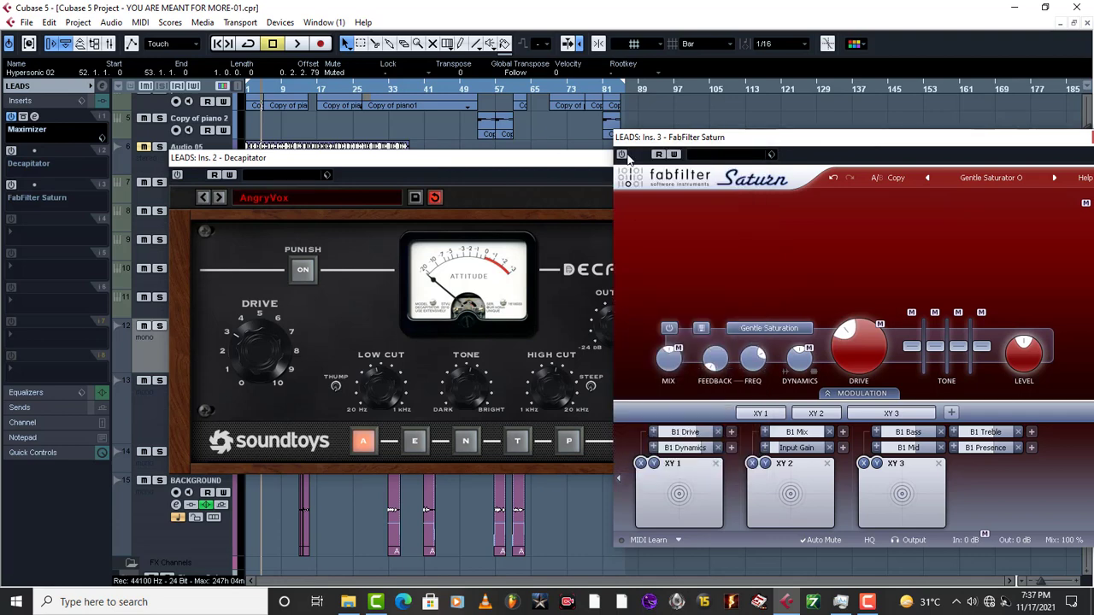
drag(795, 139, 526, 135)
- Audition the LEADS vocals twice through Saturn's Gentle Saturator O preset, stopping playback each time
key(space)
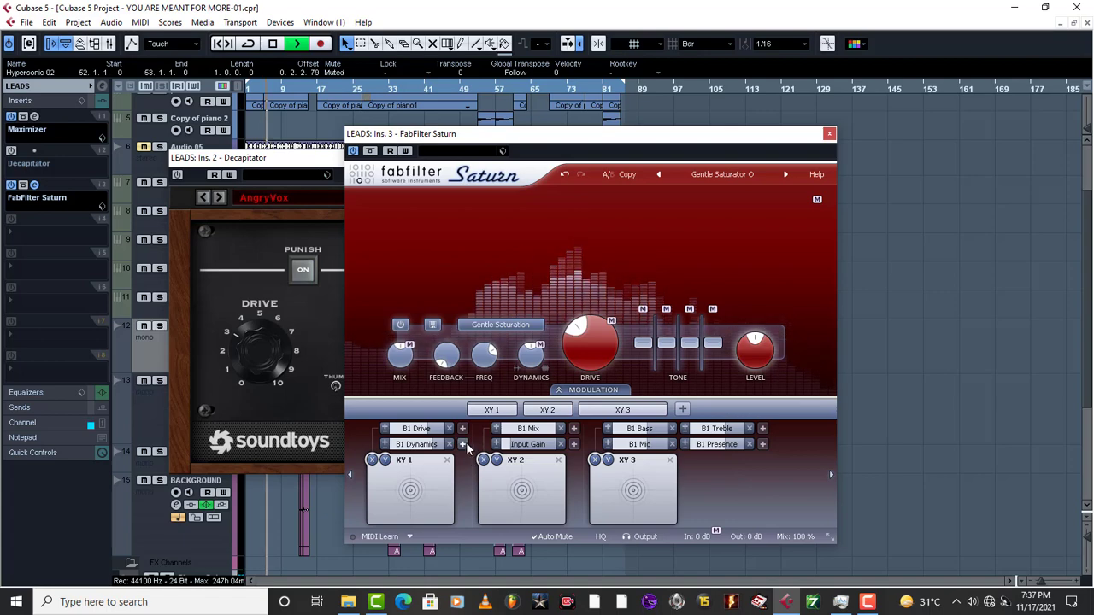
mouse_move(465, 442)
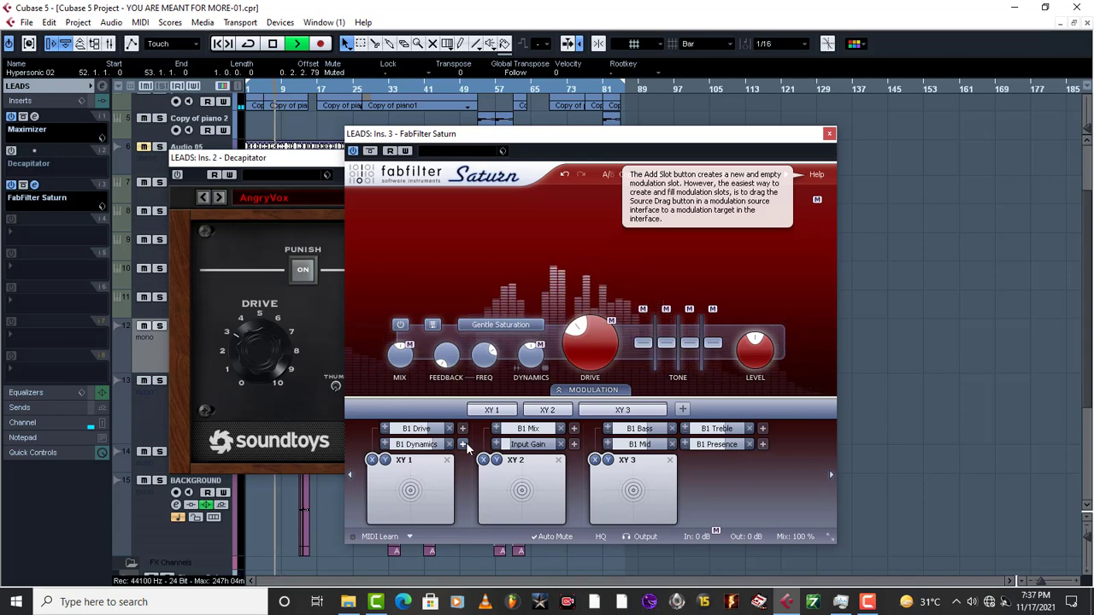
key(space)
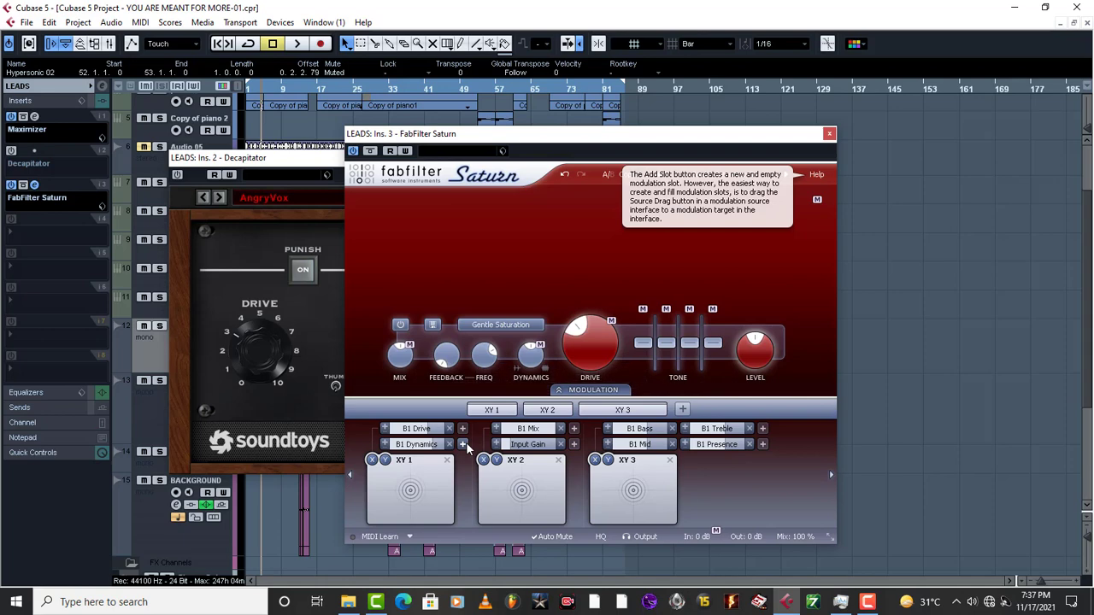
key(space)
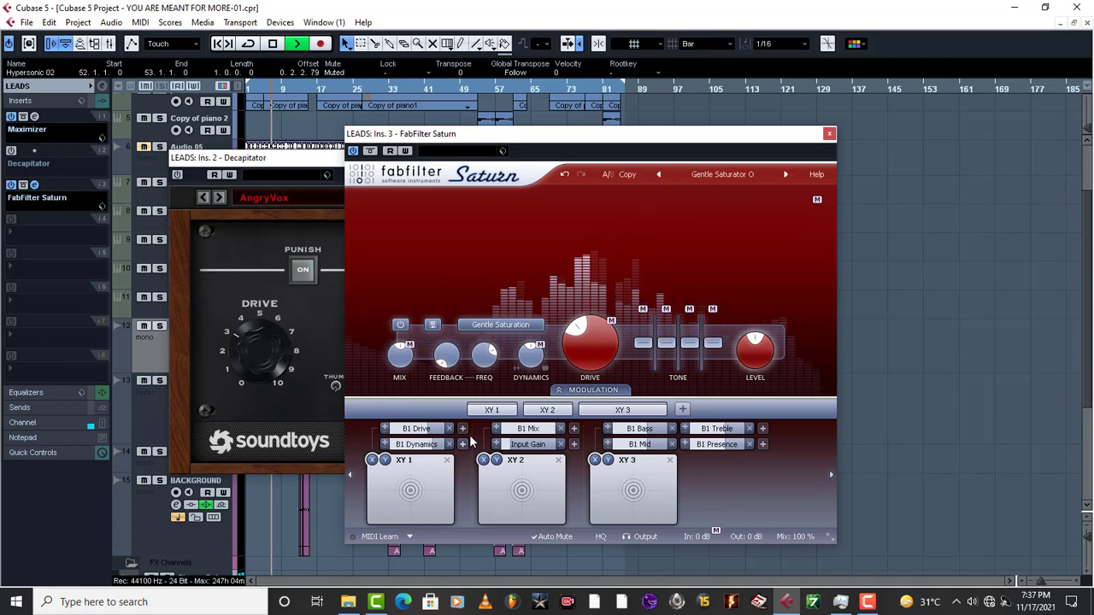
key(space)
- Bypass Saturn on the LEADS track, activate Decapitator, and play the vocals through its AngryVox preset before stopping playback
click(179, 176)
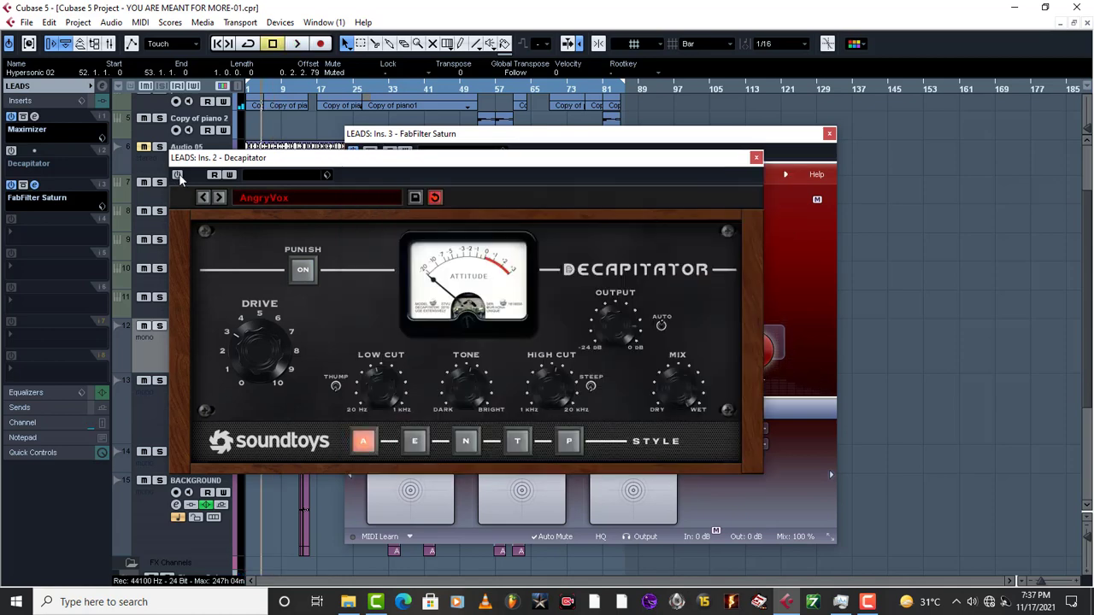
key(space)
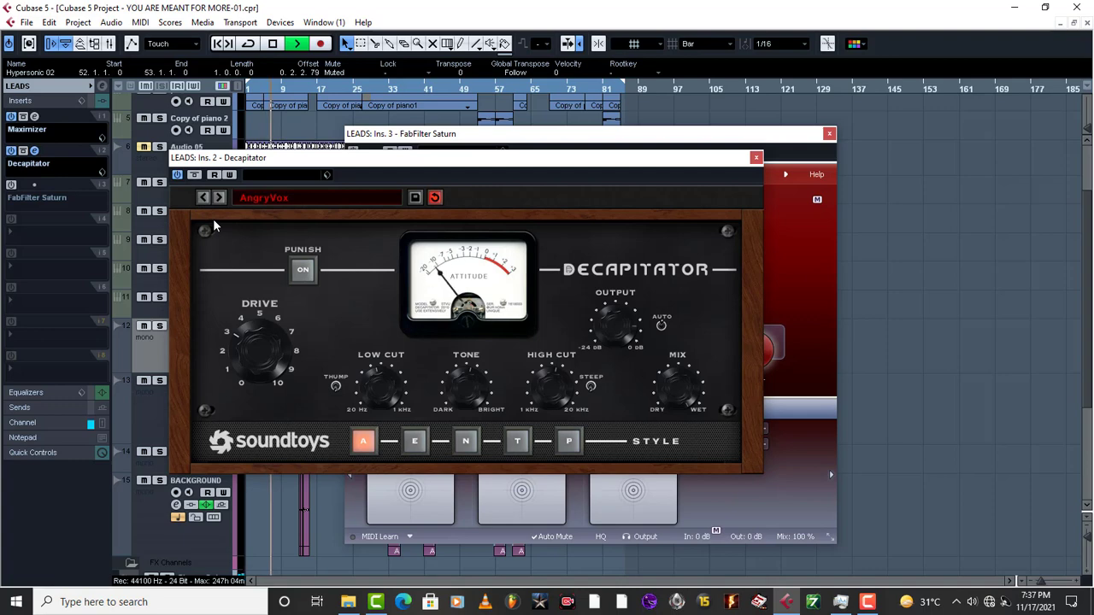
key(space)
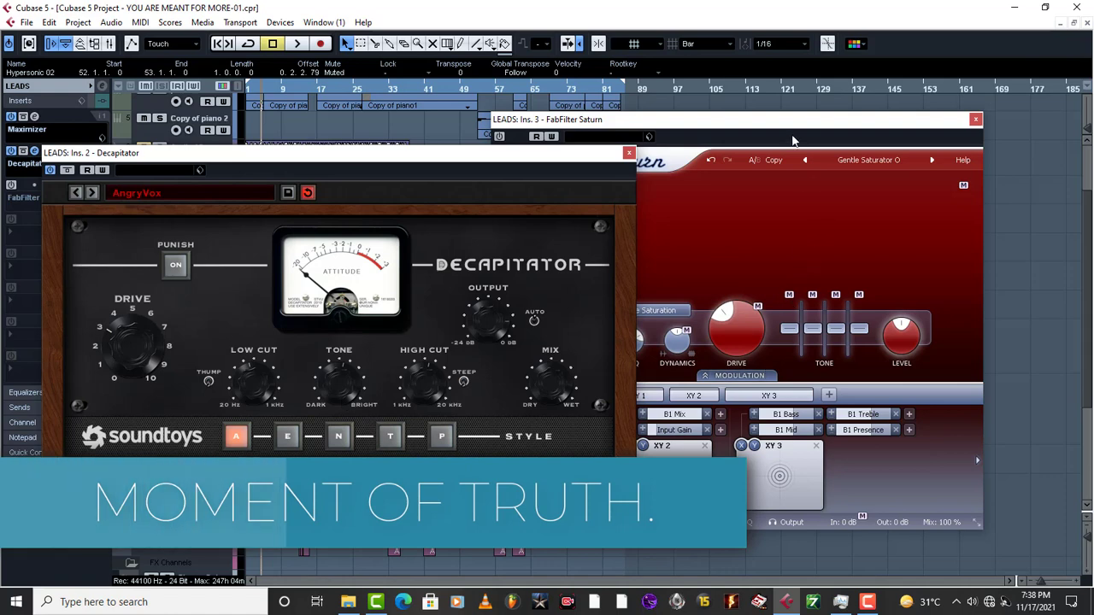
- Raise Saturn's Drive to about 51% and shift its window away from Decapitator
click(822, 350)
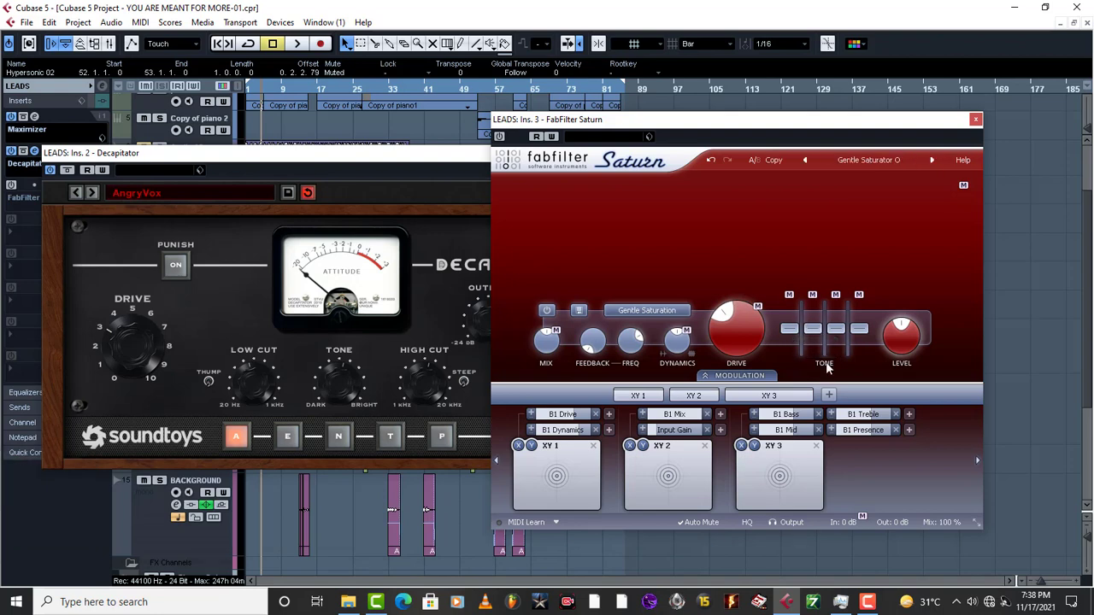
drag(740, 352, 771, 359)
click(116, 346)
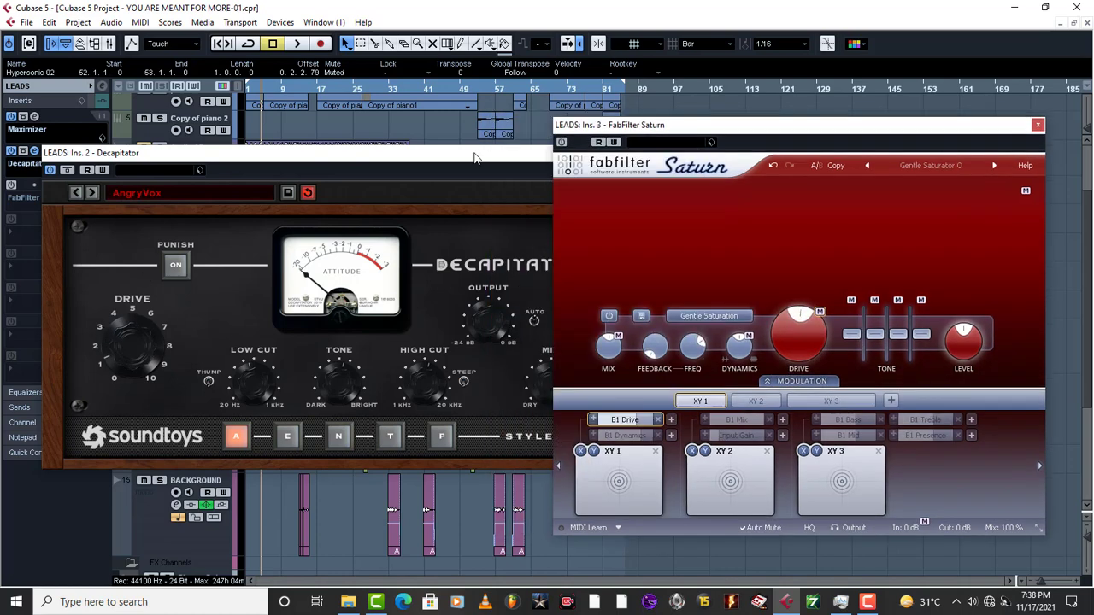
- Reposition the Decapitator and Saturn windows so that both plug-ins' main controls can be seen together
click(457, 158)
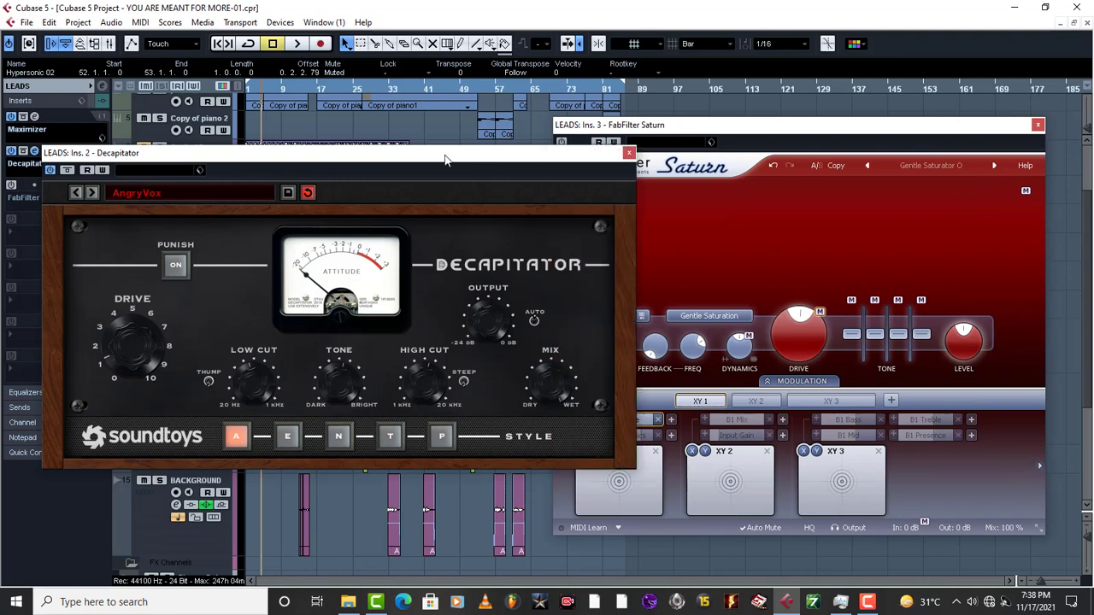
drag(511, 160, 476, 152)
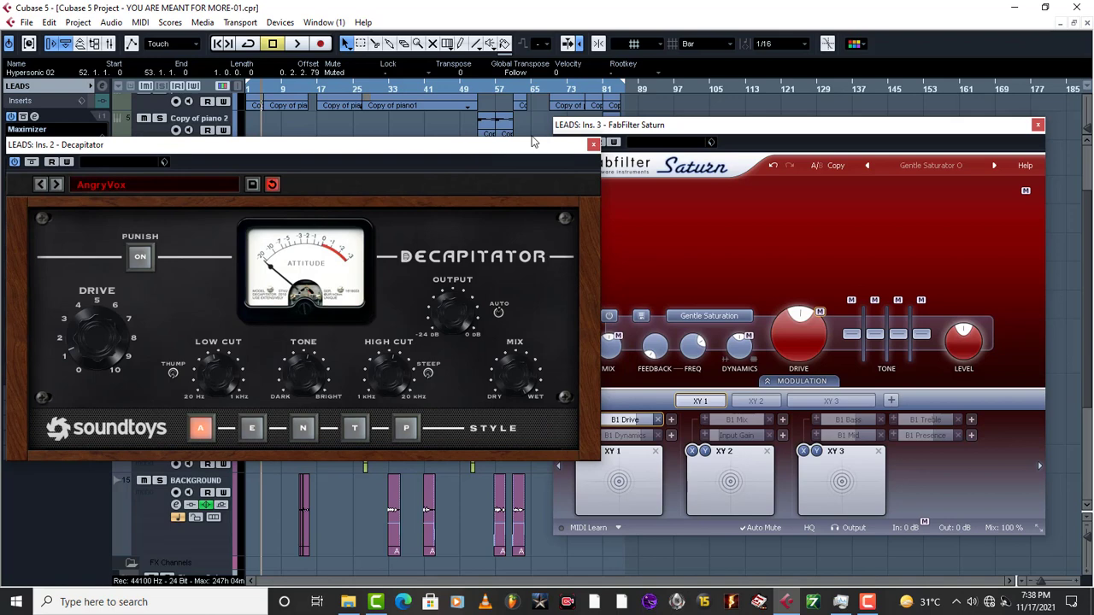
mouse_move(673, 128)
mouse_down()
mouse_move(699, 118)
mouse_move(674, 128)
mouse_up()
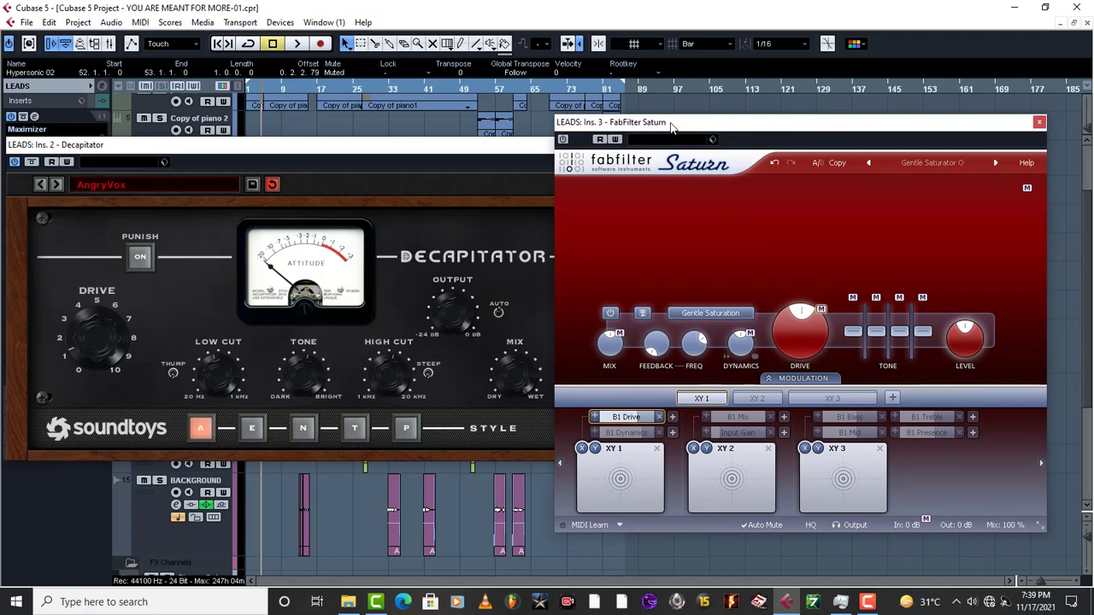
drag(374, 154, 397, 120)
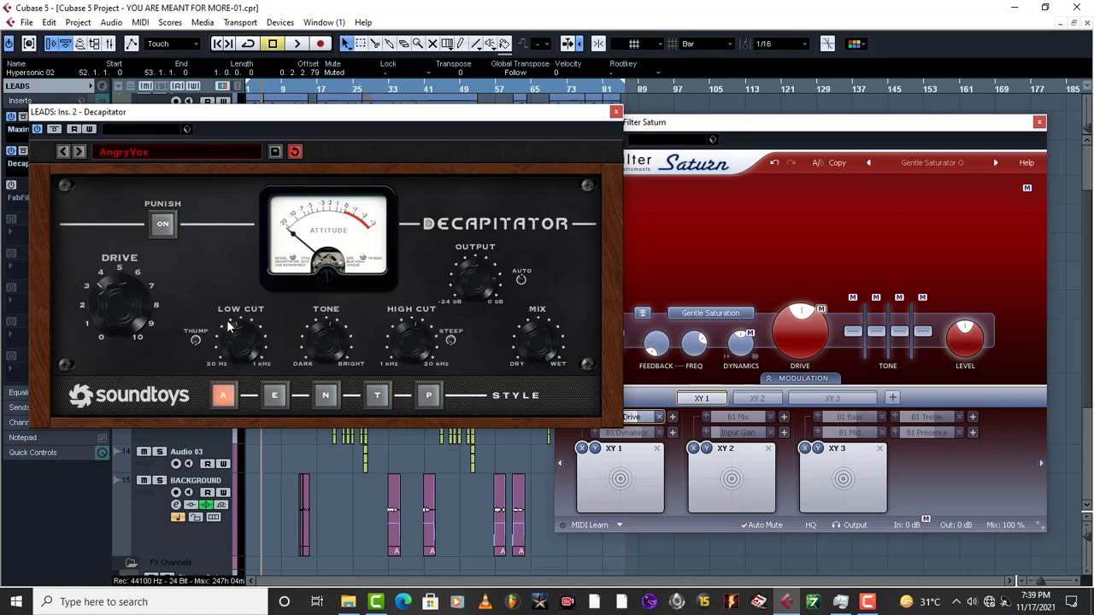
- Move the XY 2 controller point in Saturn slightly to the right of its centre, and return to Decapitator
click(779, 133)
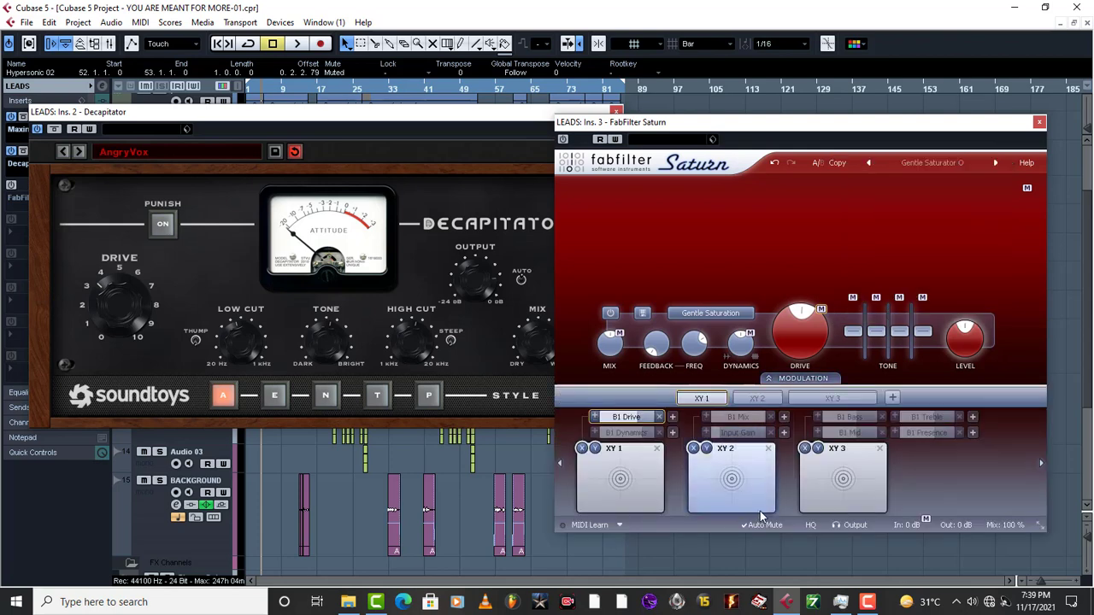
drag(728, 482, 751, 487)
click(223, 260)
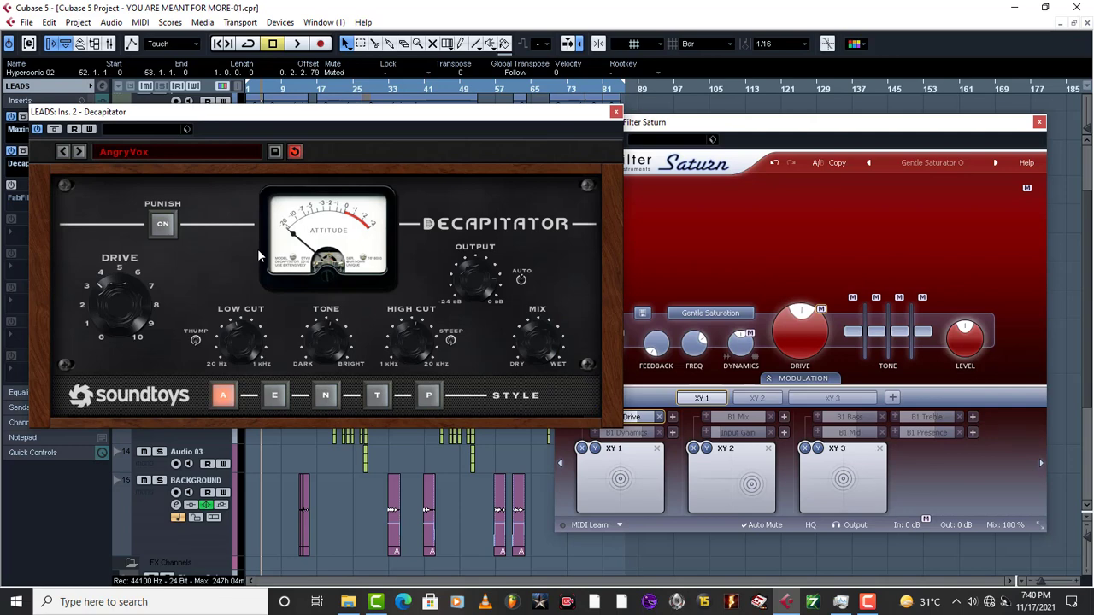
- Add an extra target slot to Saturn's XY 2 modulator and remove it again
click(818, 249)
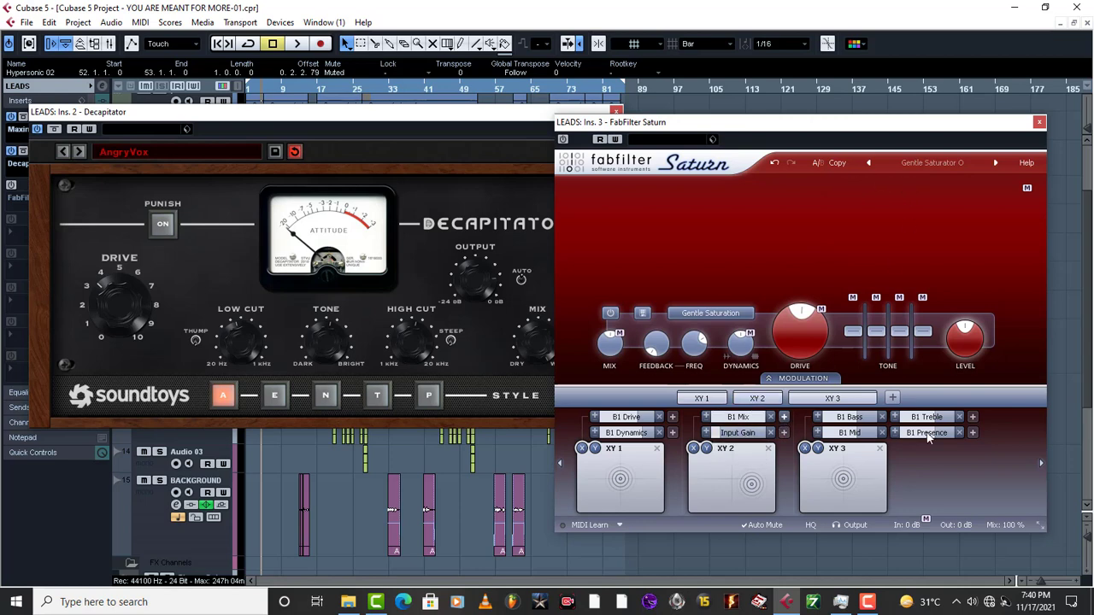
click(783, 417)
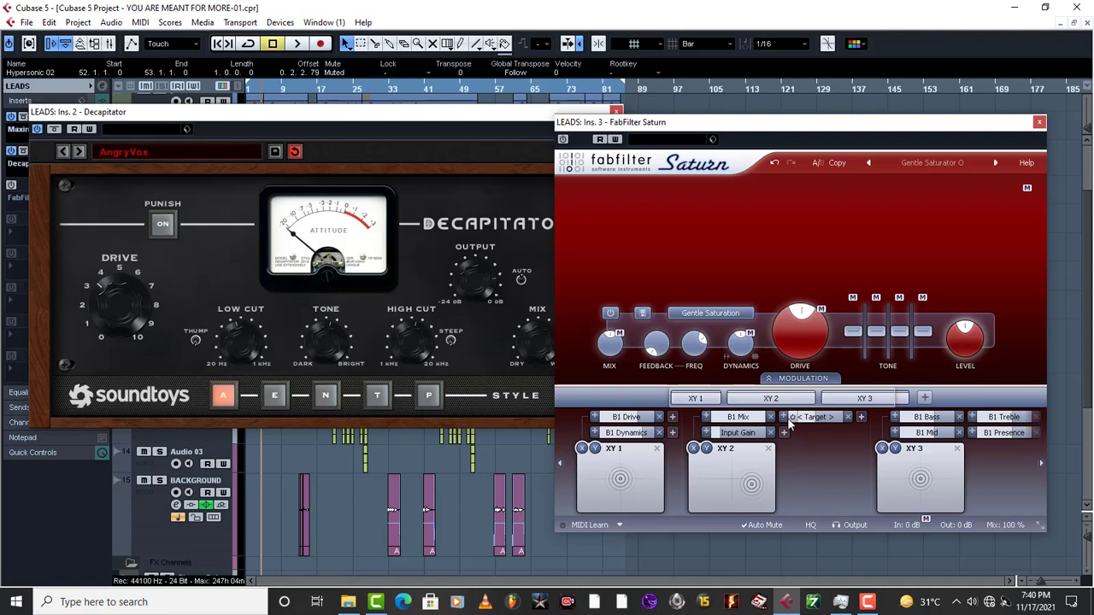
click(847, 417)
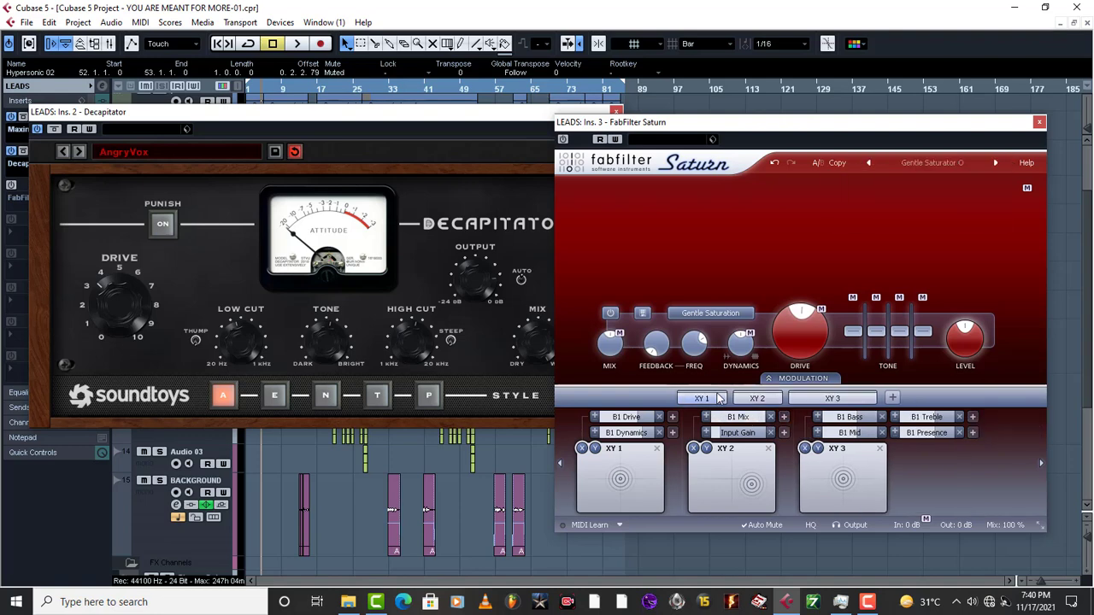
- Compare the controls of Saturn and Decapitator by bringing each plug-in window to the front in turn
mouse_move(718, 398)
mouse_move(826, 321)
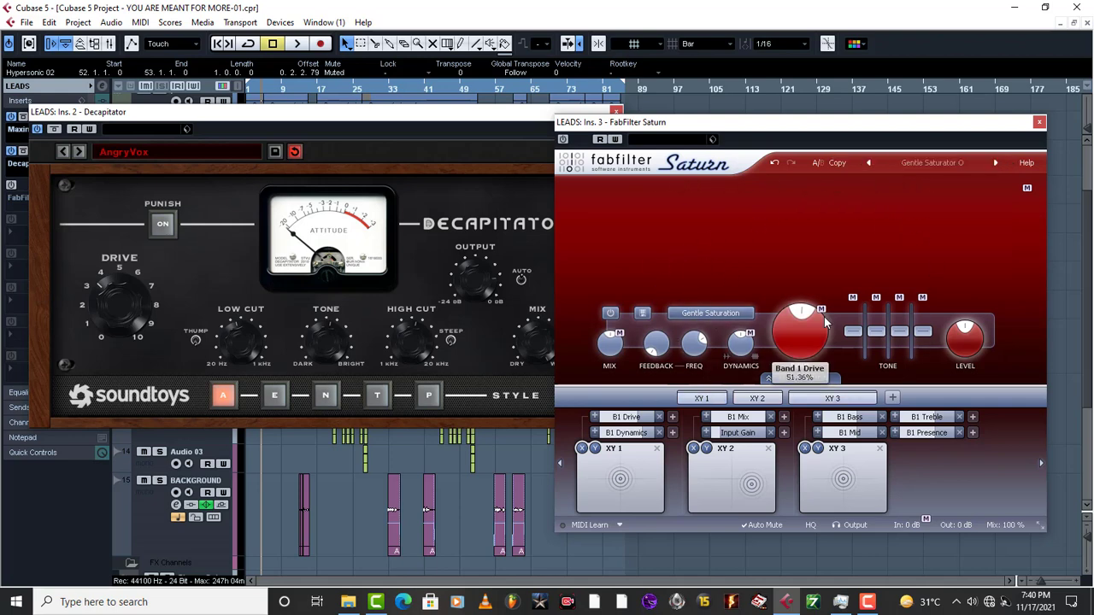
click(249, 273)
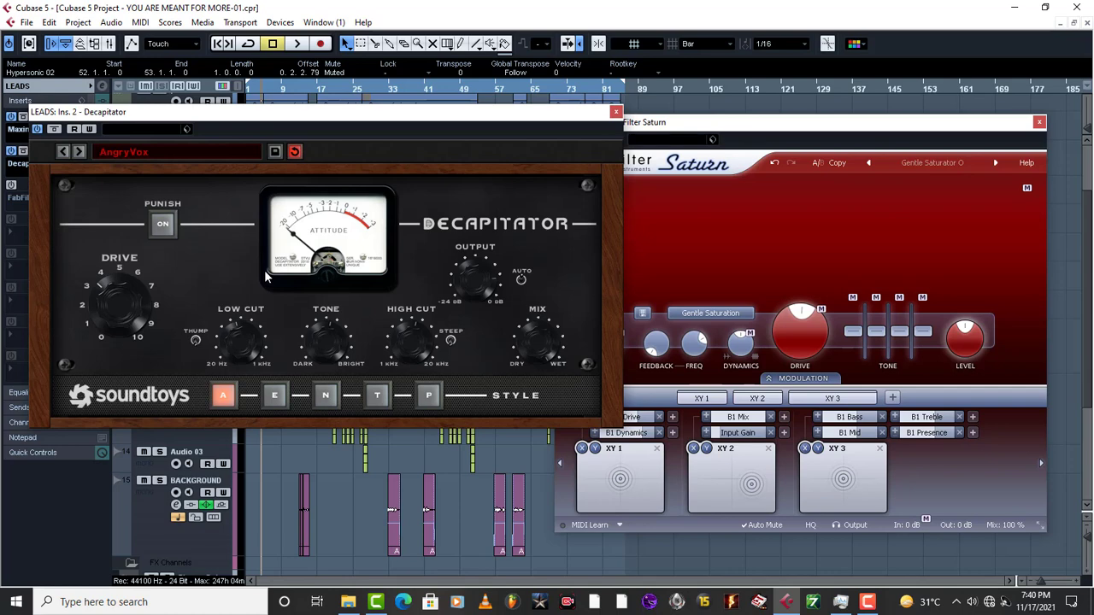
click(723, 257)
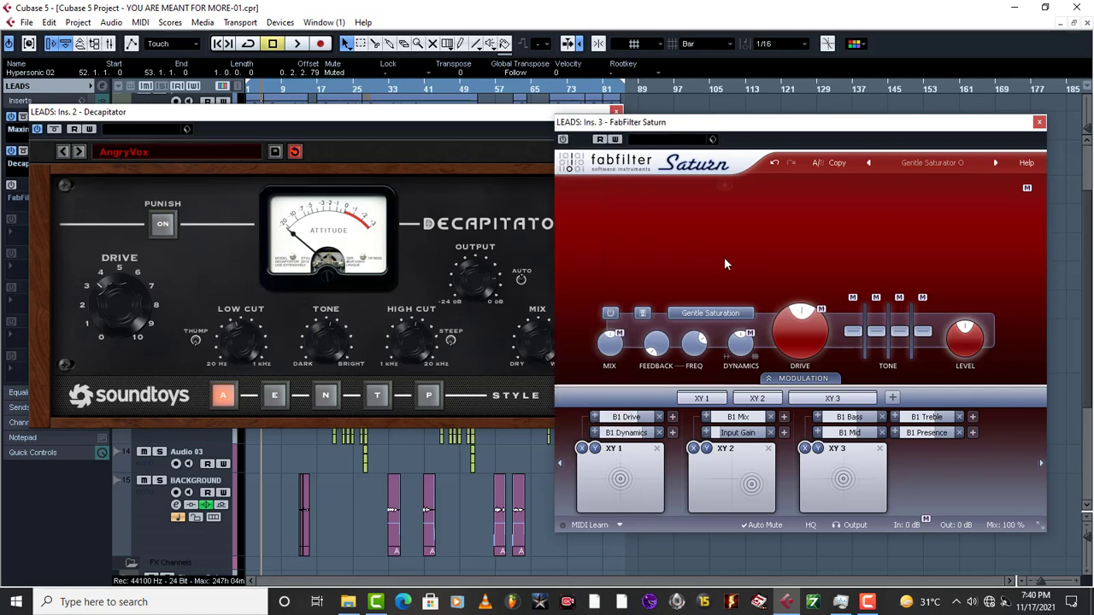
click(213, 279)
click(773, 248)
click(326, 260)
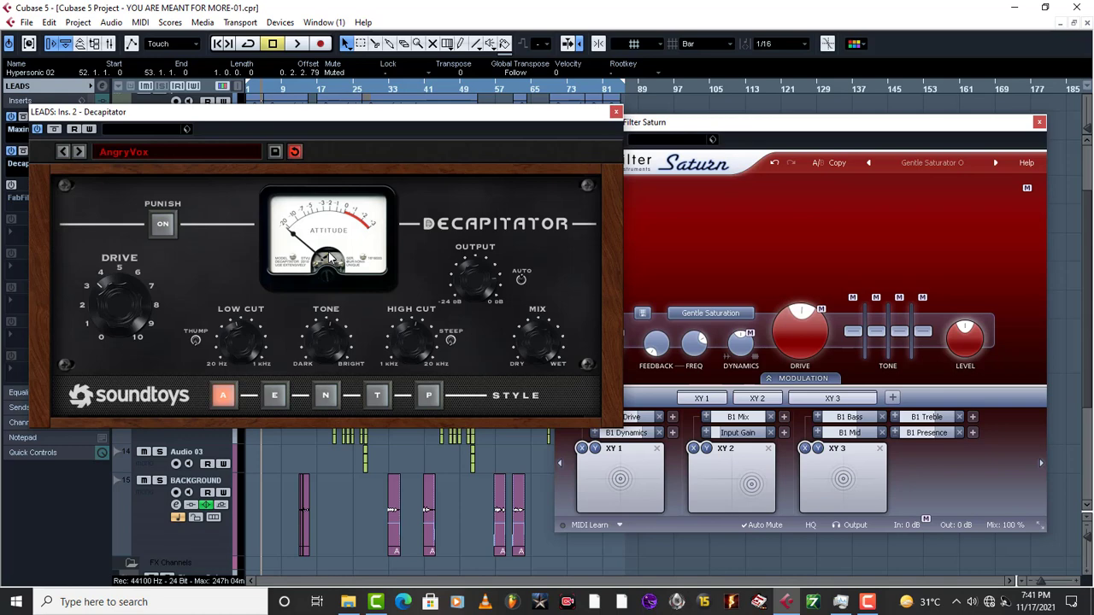
click(781, 274)
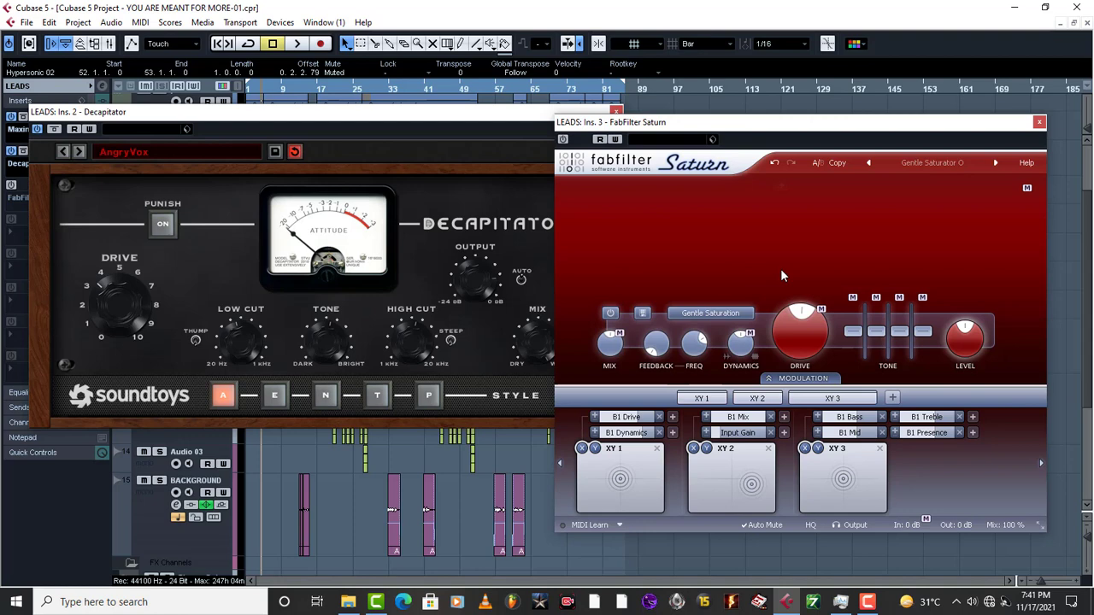
click(511, 203)
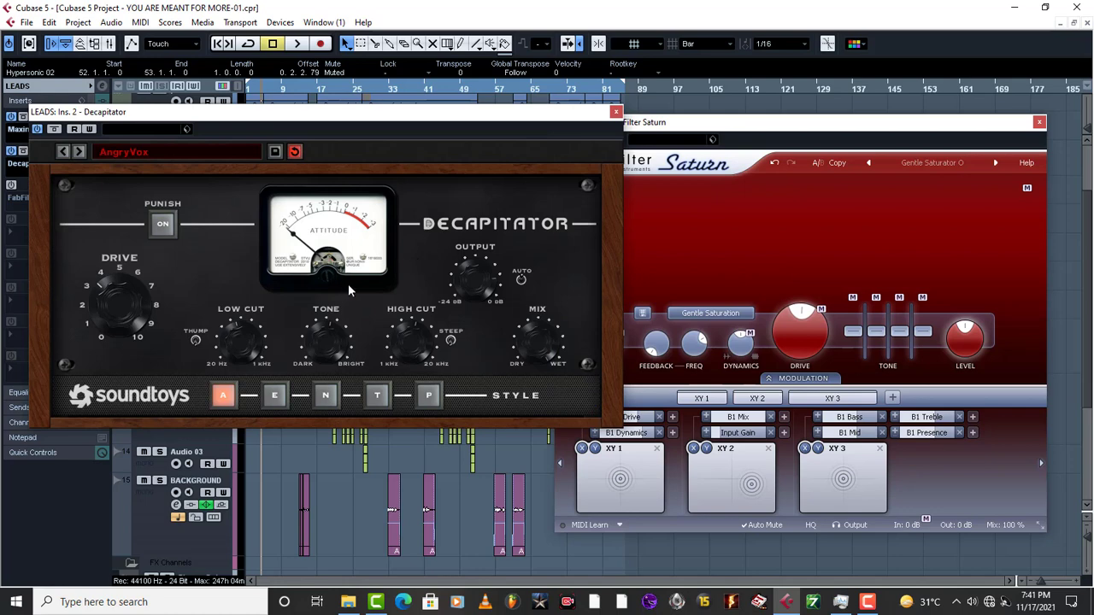
click(772, 282)
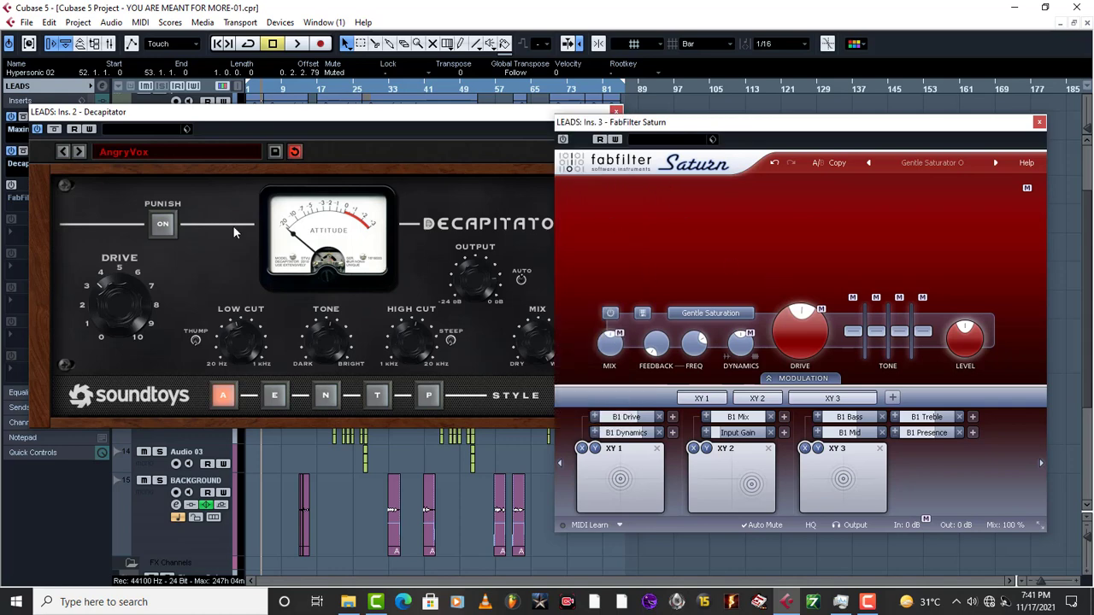
click(321, 192)
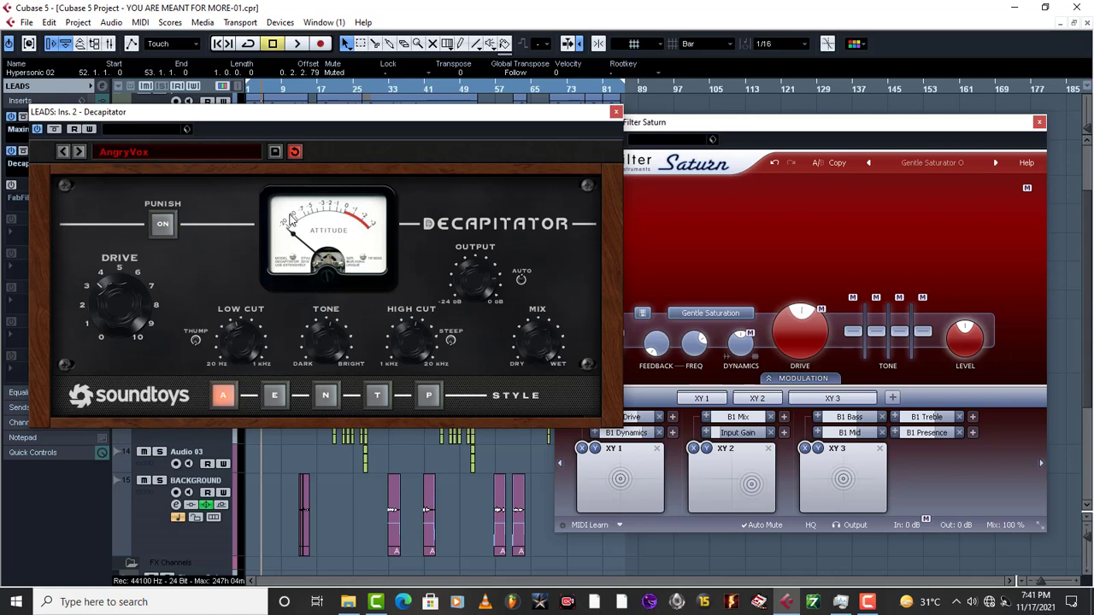
- Split Saturn into four frequency bands with three crossovers, placing the second at about 199 Hz and the third at about 713 Hz
click(766, 258)
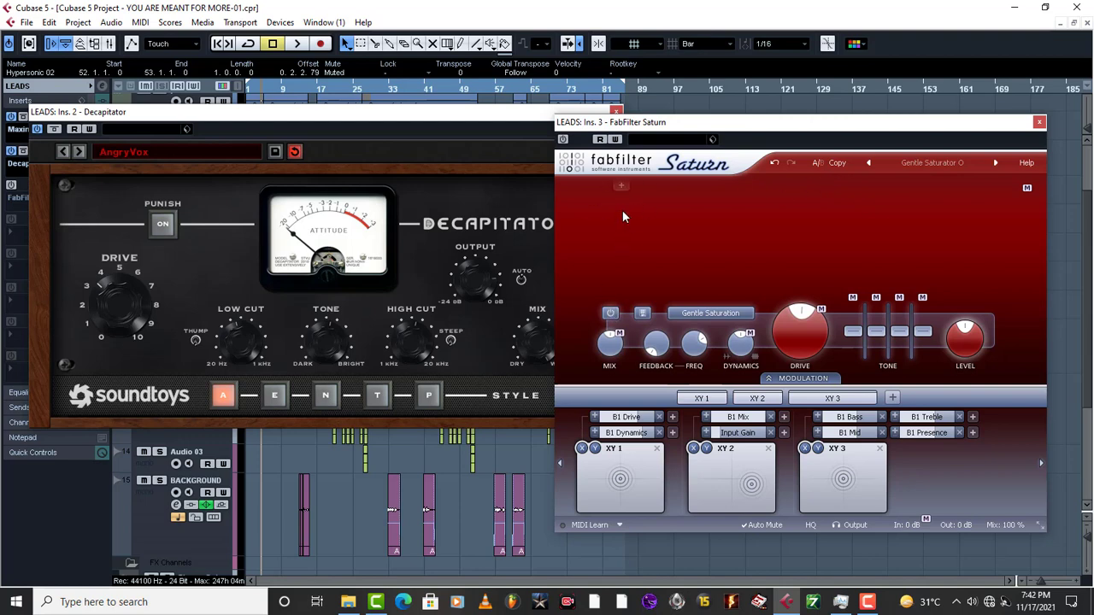
click(623, 184)
click(718, 185)
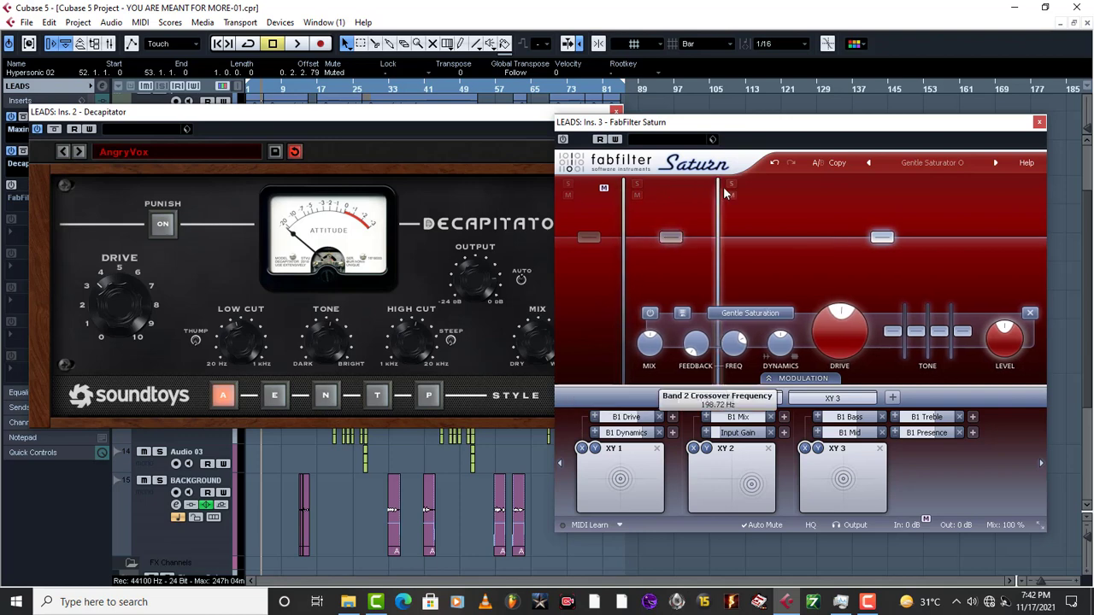
click(809, 184)
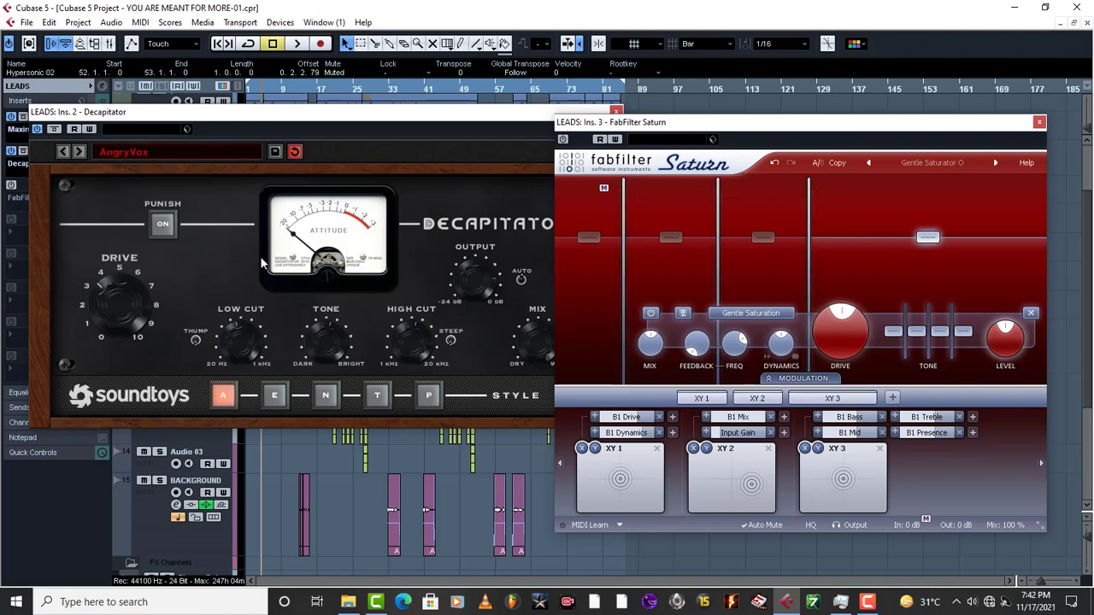
- Switch Decapitator's saturation style to T and finally to P
click(200, 269)
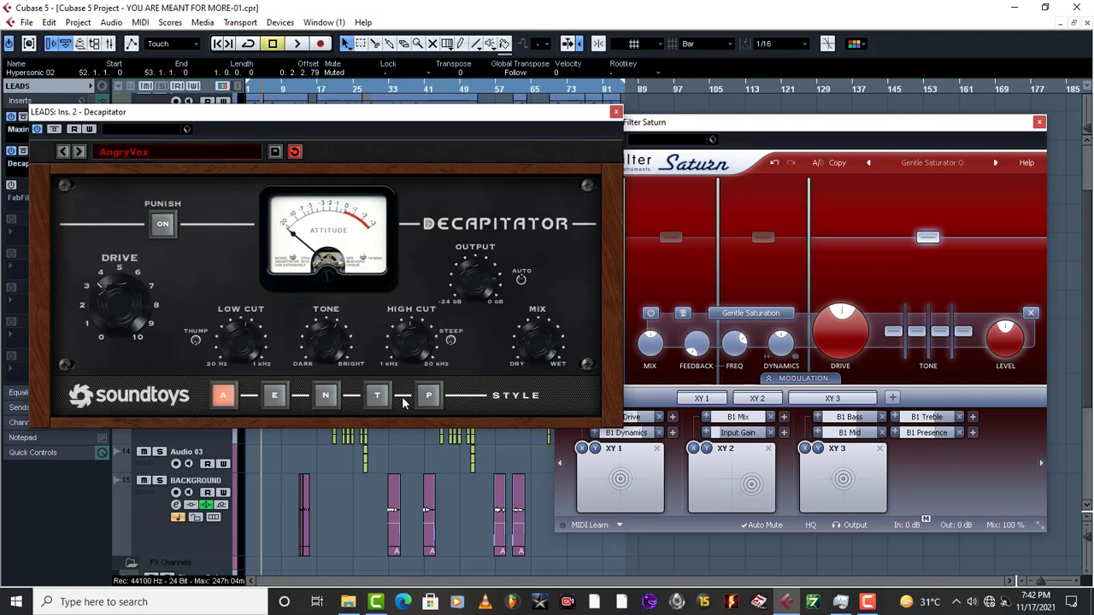
click(377, 396)
click(429, 395)
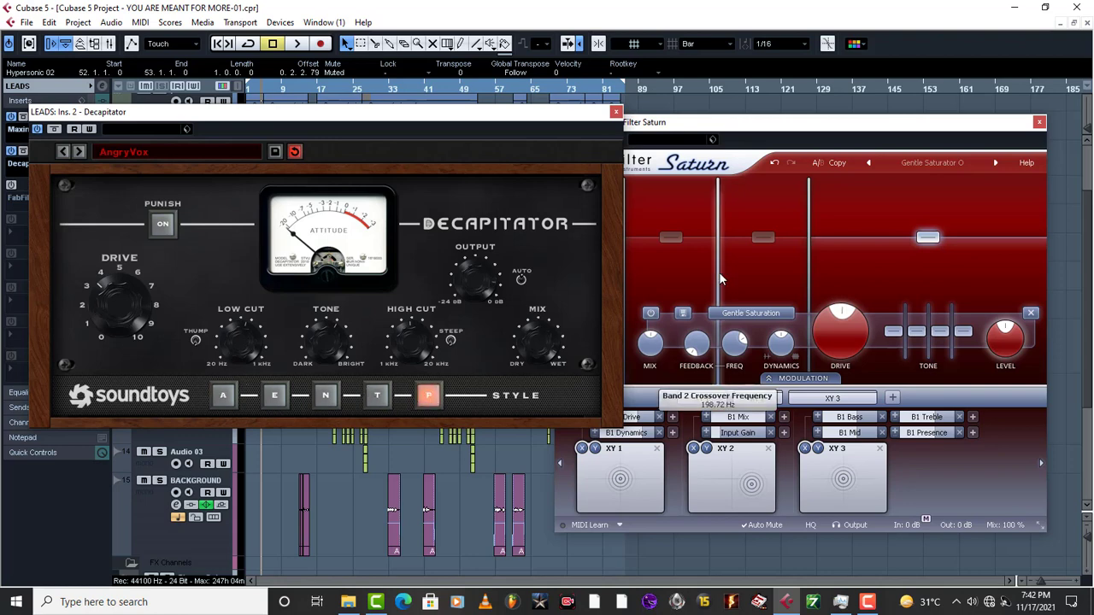
- Spread the Saturn and Decapitator windows apart until they sit side by side without overlapping
drag(814, 130, 708, 106)
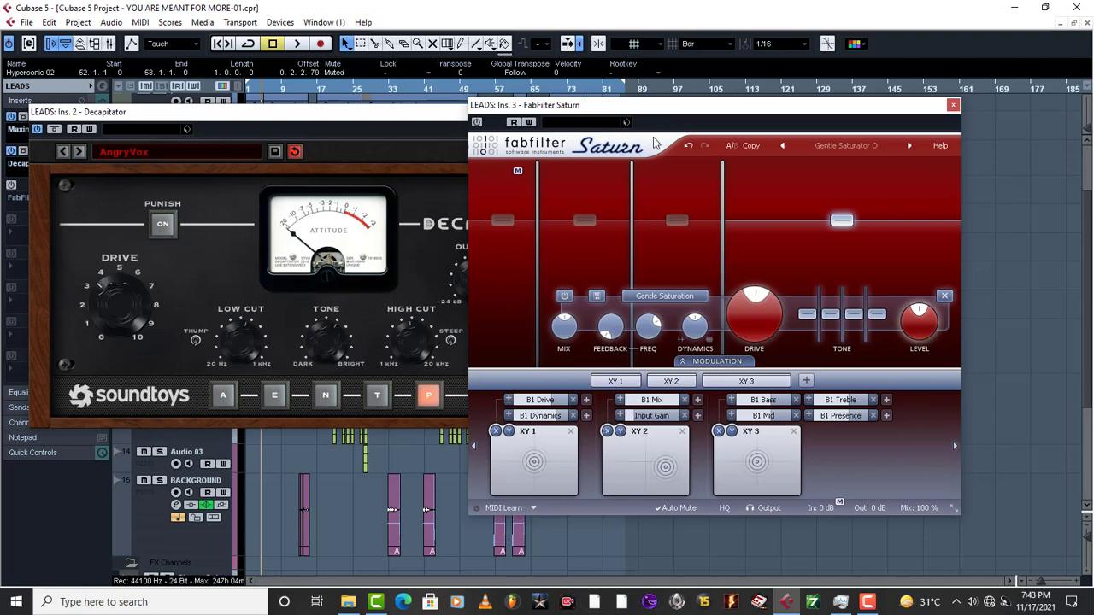
drag(659, 109, 718, 113)
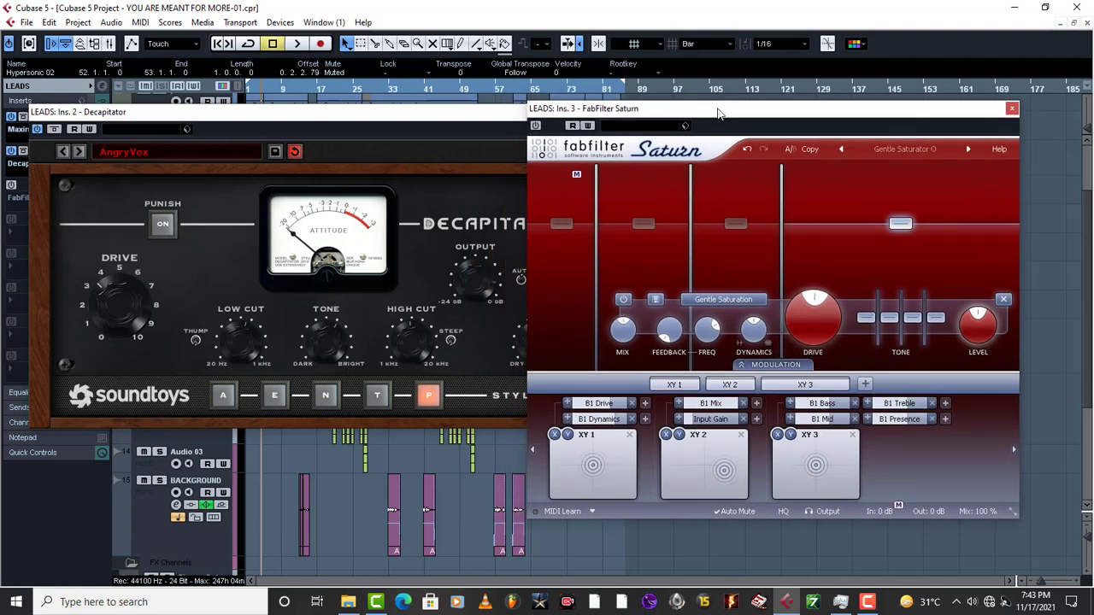
drag(717, 113, 801, 104)
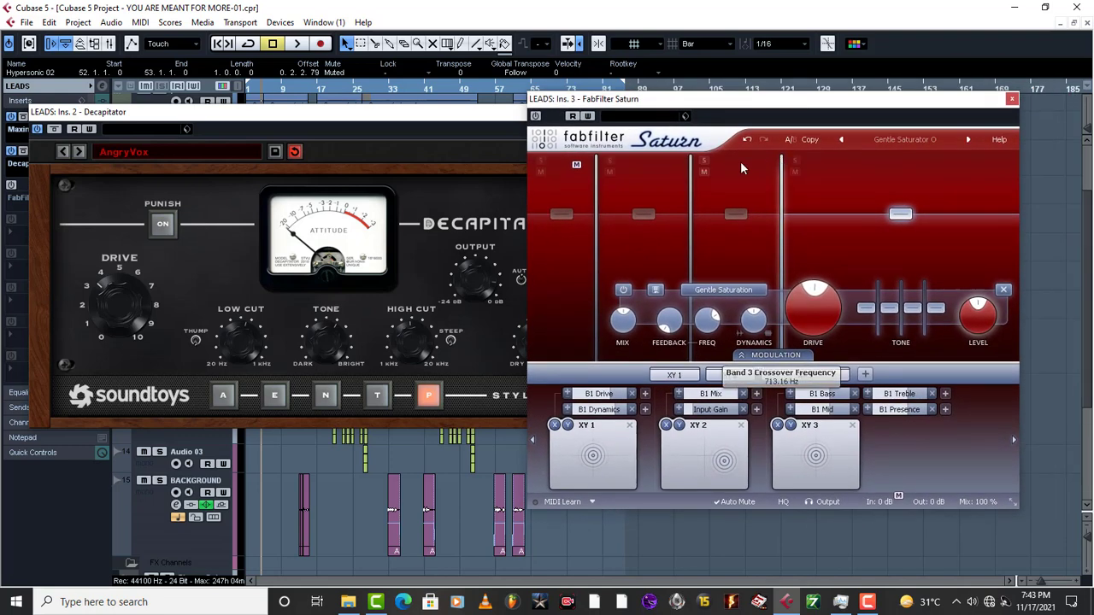
click(333, 127)
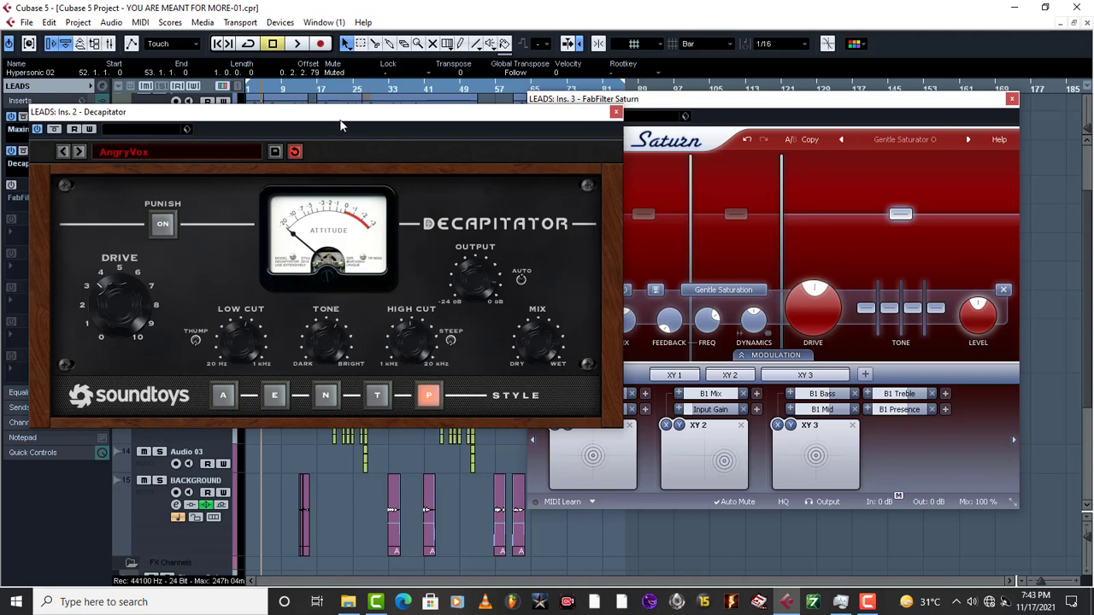
drag(364, 122, 317, 114)
drag(645, 103, 676, 87)
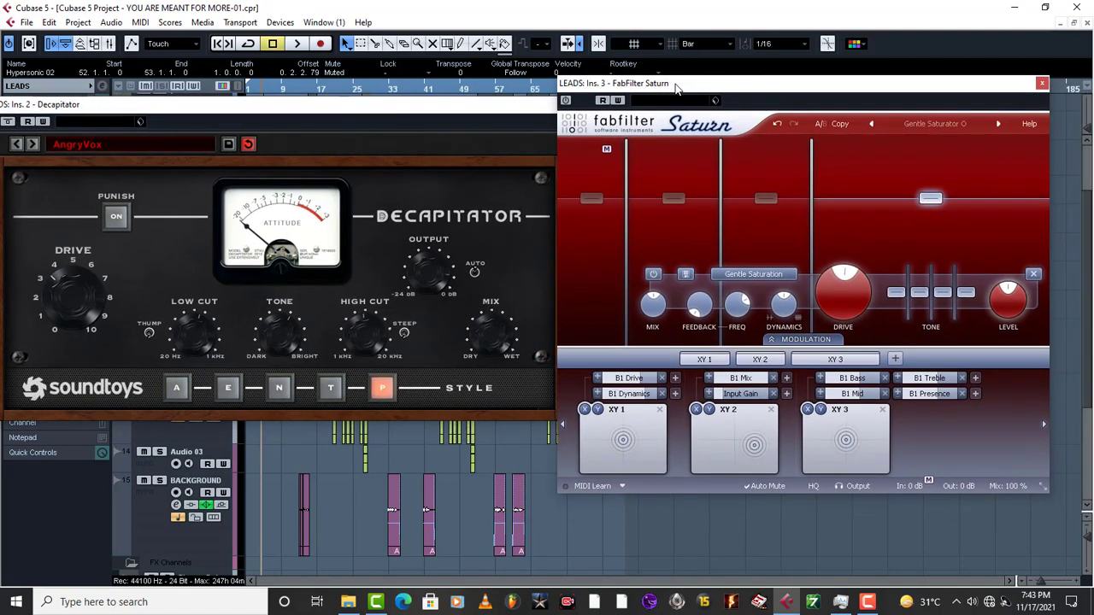